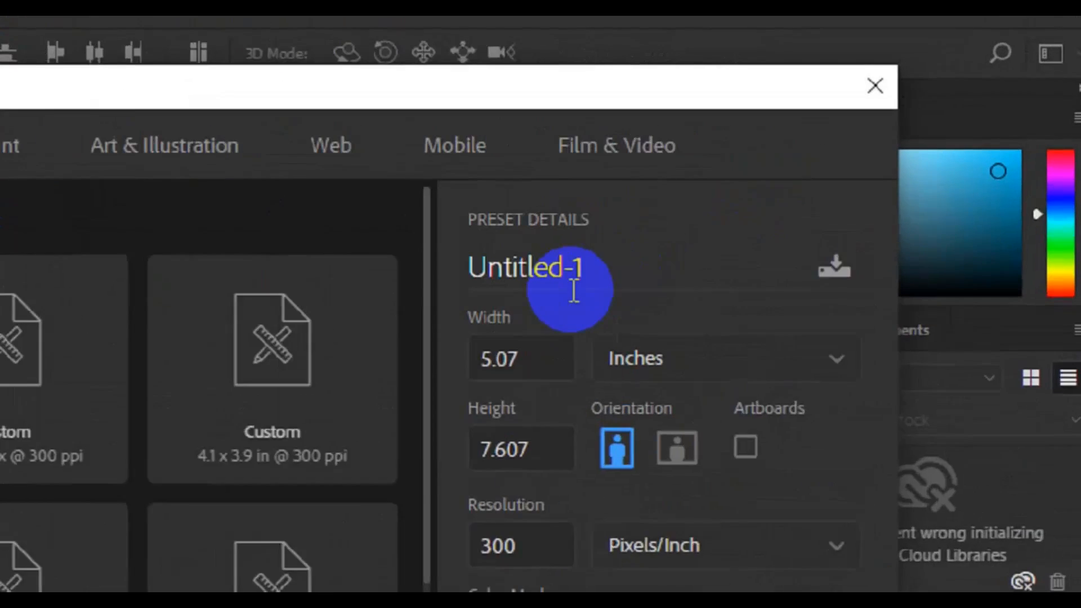
# - Name the new document 'Corporate id card', set 2.59 × 4.22 inches, and create it
pyautogui.click(544, 281)
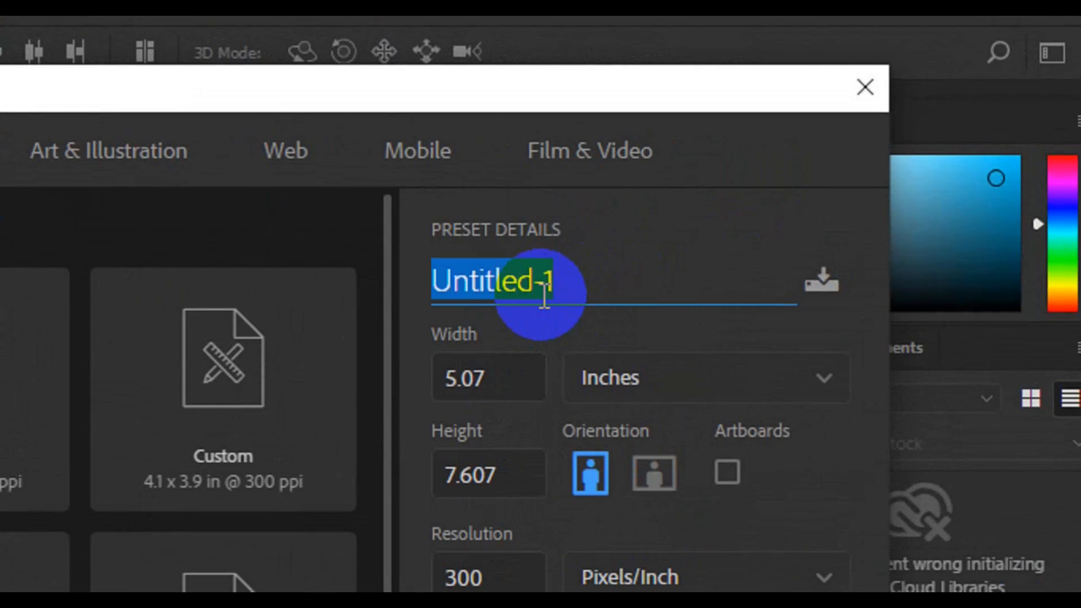
pyautogui.write('Corporate id card')
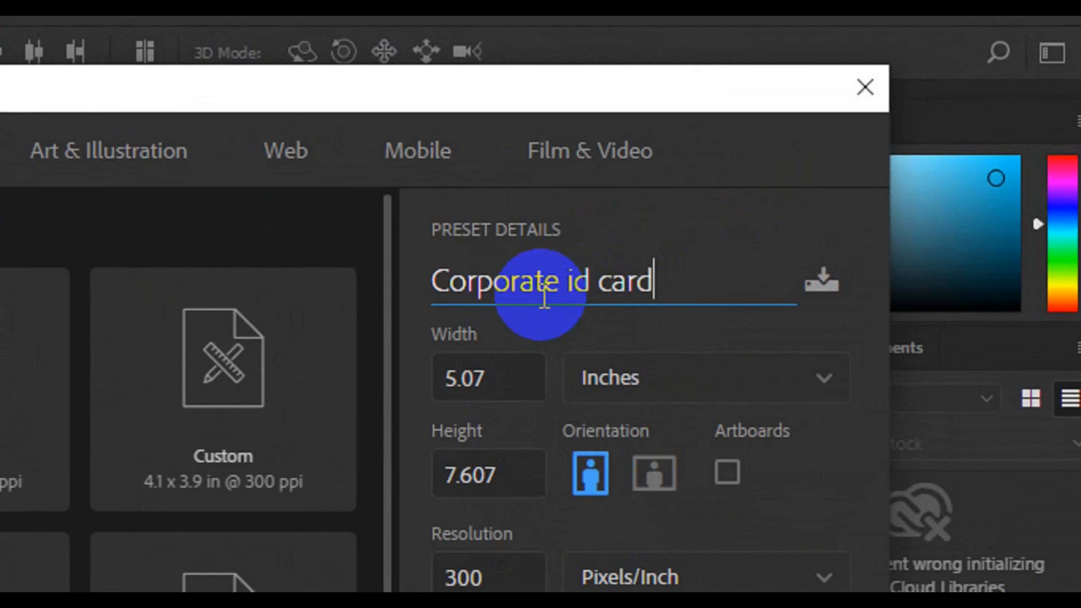
pyautogui.press('Tab')
pyautogui.write('2.59')
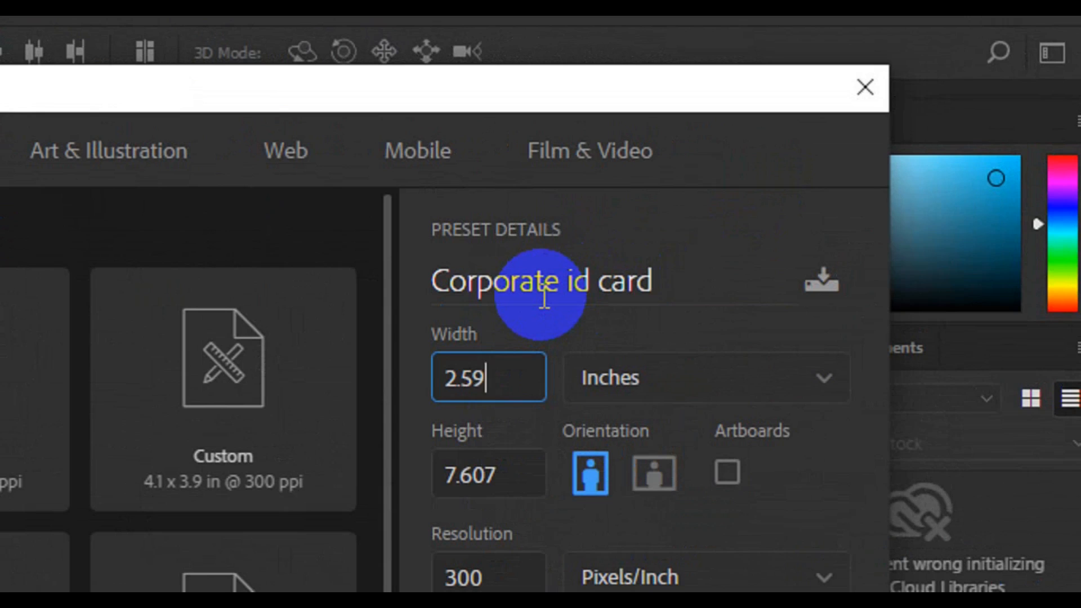
pyautogui.press('Tab')
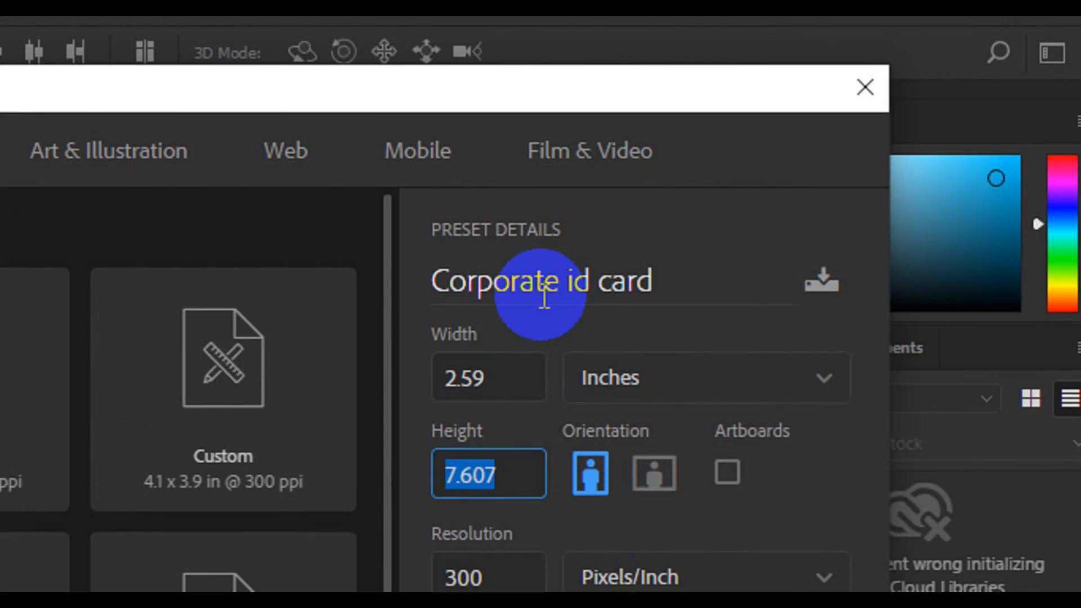
pyautogui.write('4.22')
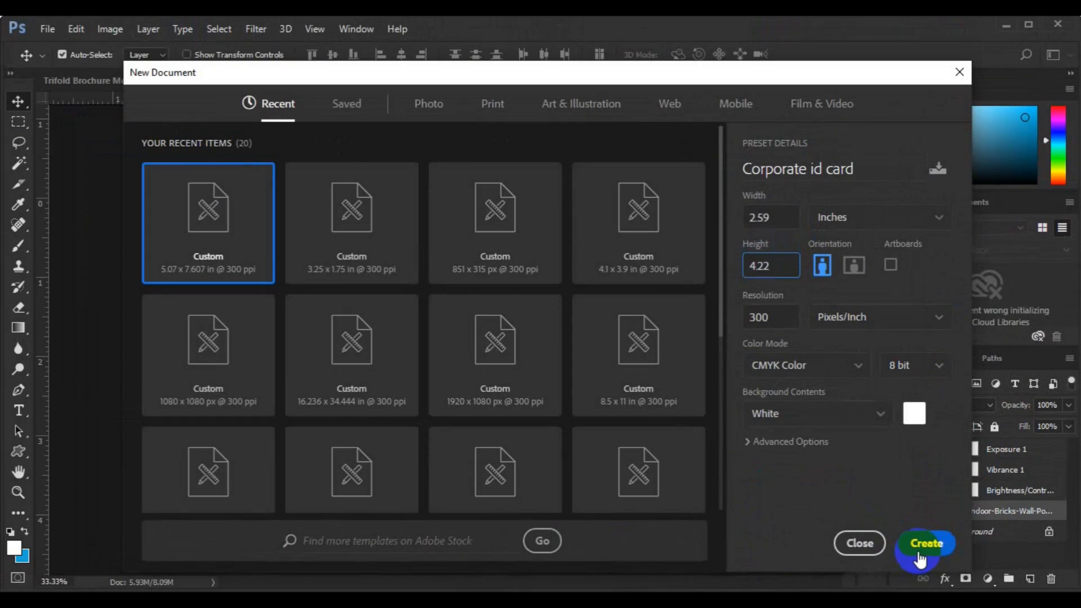
pyautogui.click(910, 551)
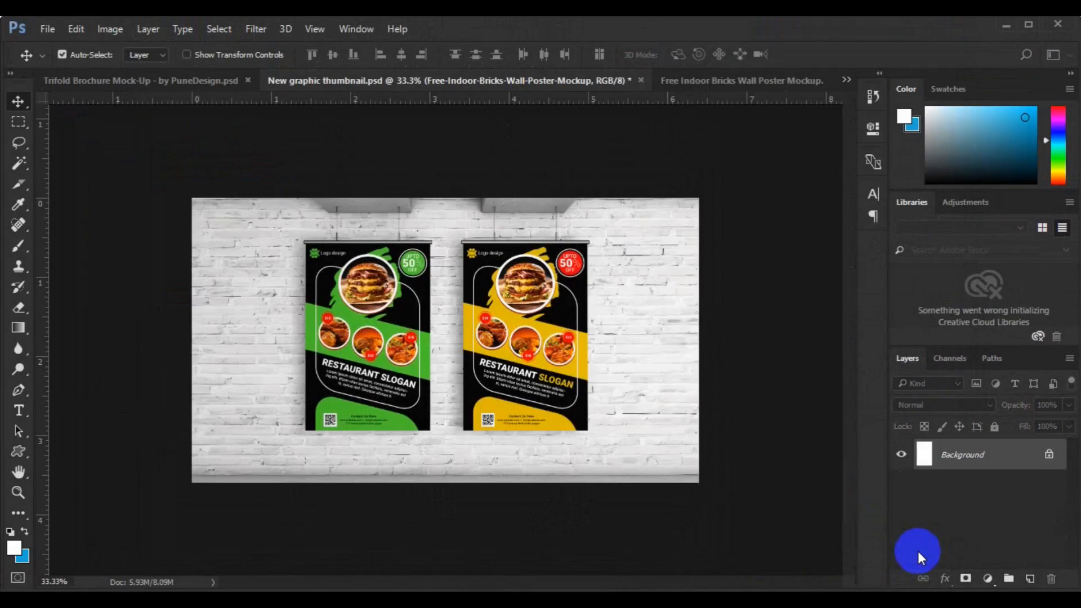
# - Set the Polygon Tool to 6 sides and delete the small test hexagon
pyautogui.hotkey('ctrl', '-')
pyautogui.click(434, 406)
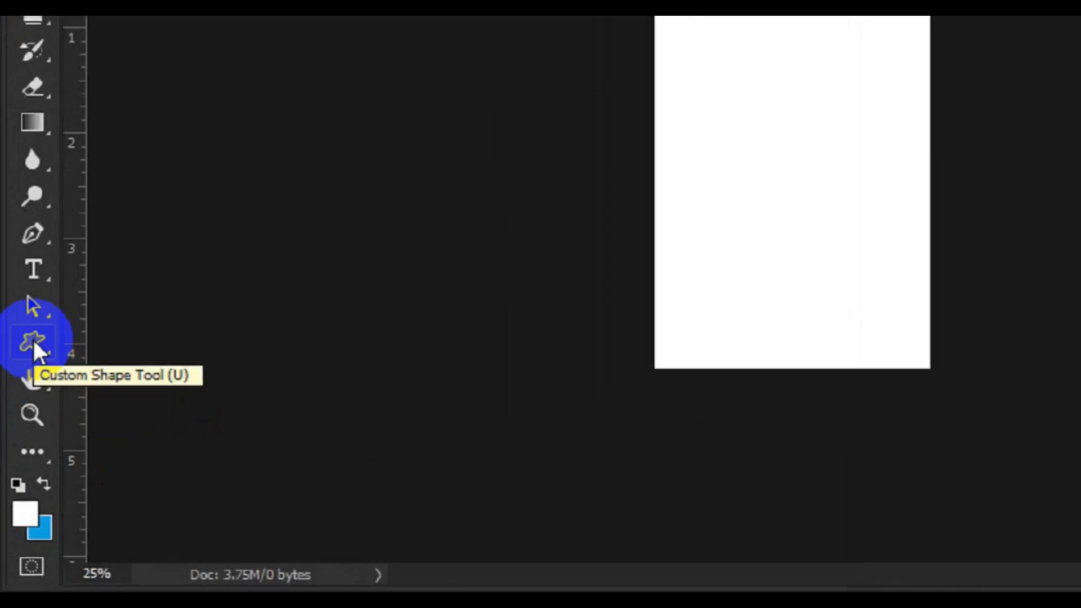
pyautogui.rightClick(18, 452)
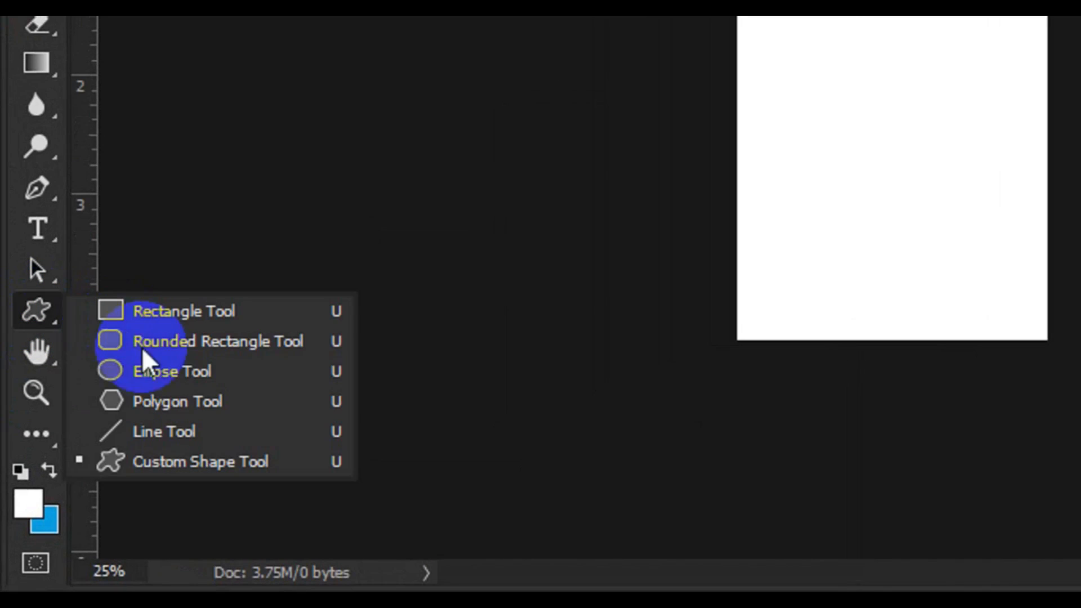
pyautogui.click(150, 397)
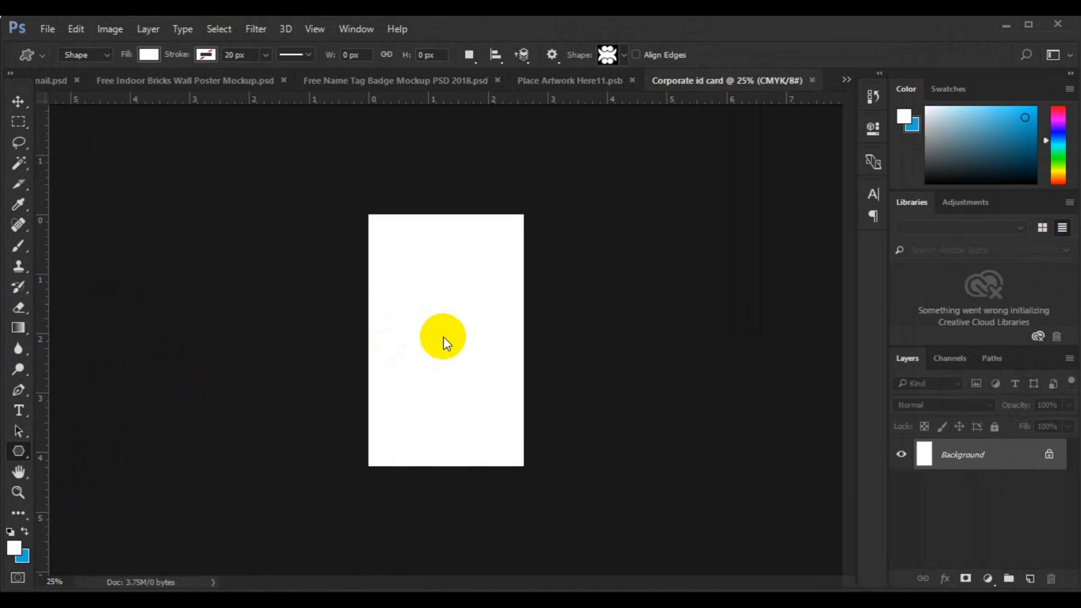
pyautogui.click(443, 336)
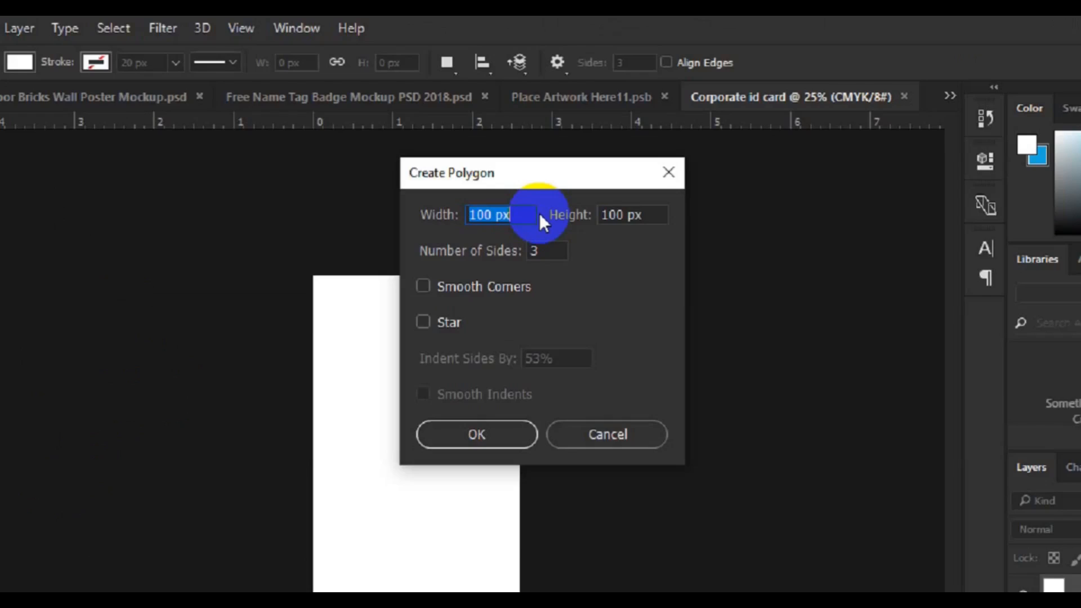
pyautogui.doubleClick(541, 248)
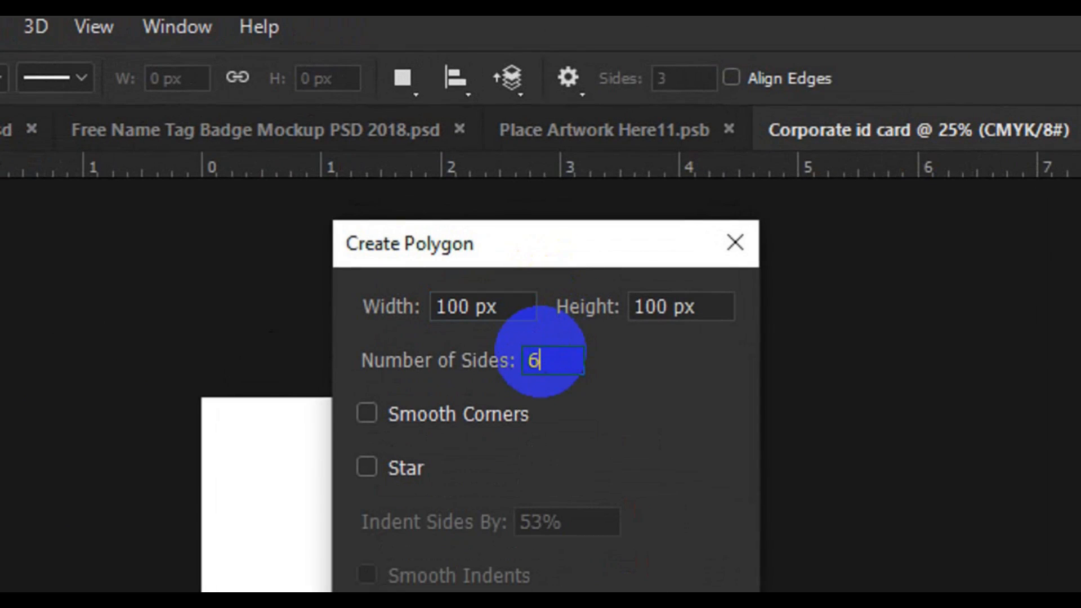
pyautogui.write('6')
pyautogui.click(446, 502)
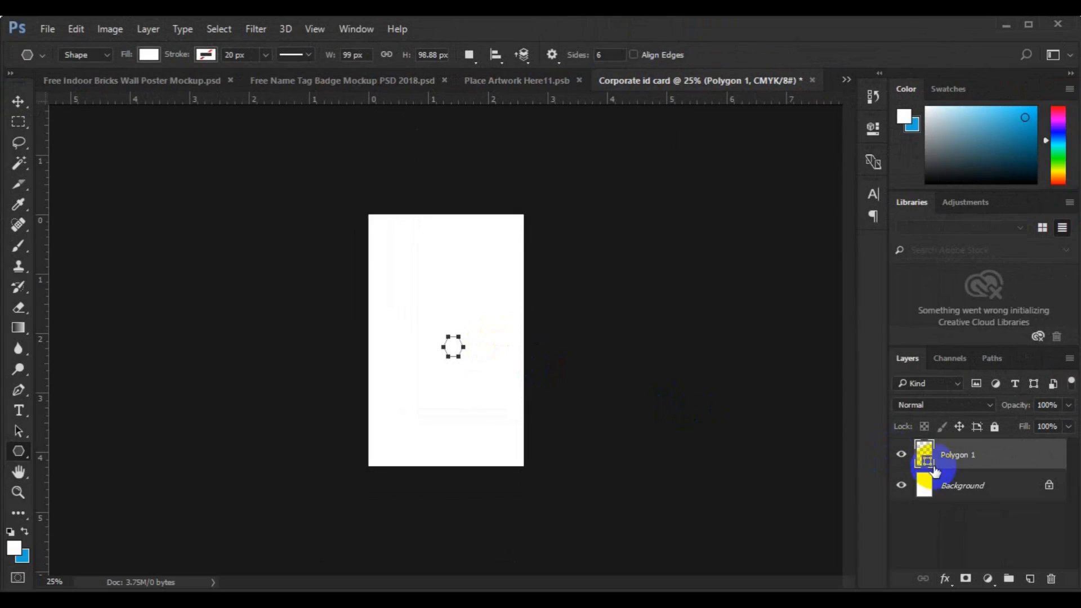
pyautogui.press('Delete')
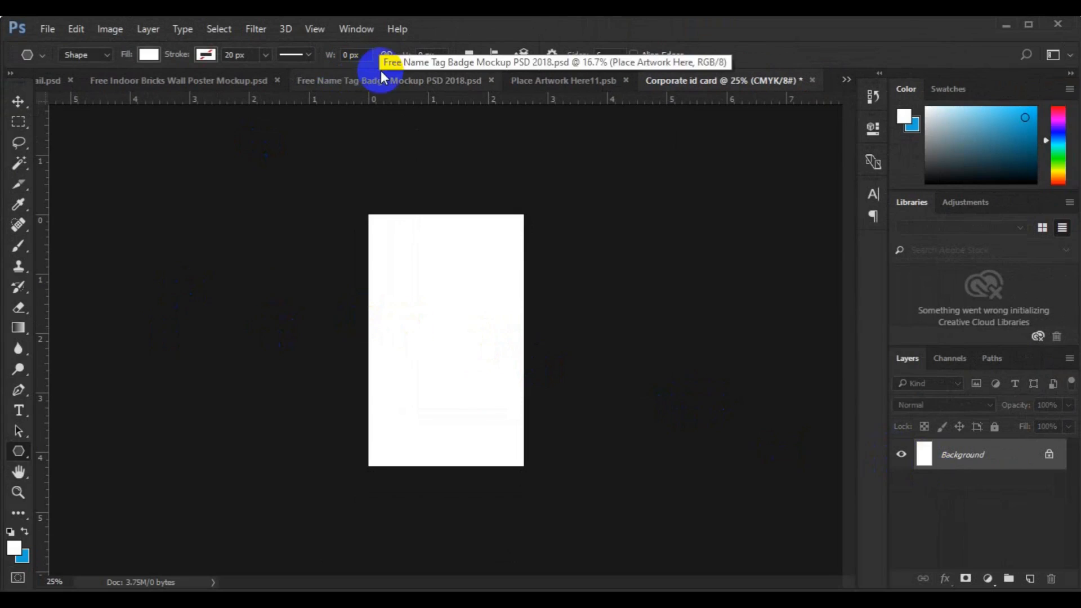
# - Draw a large dark grey hexagon and align it to the card's top edge and horizontal centre
pyautogui.click(150, 55)
pyautogui.click(111, 139)
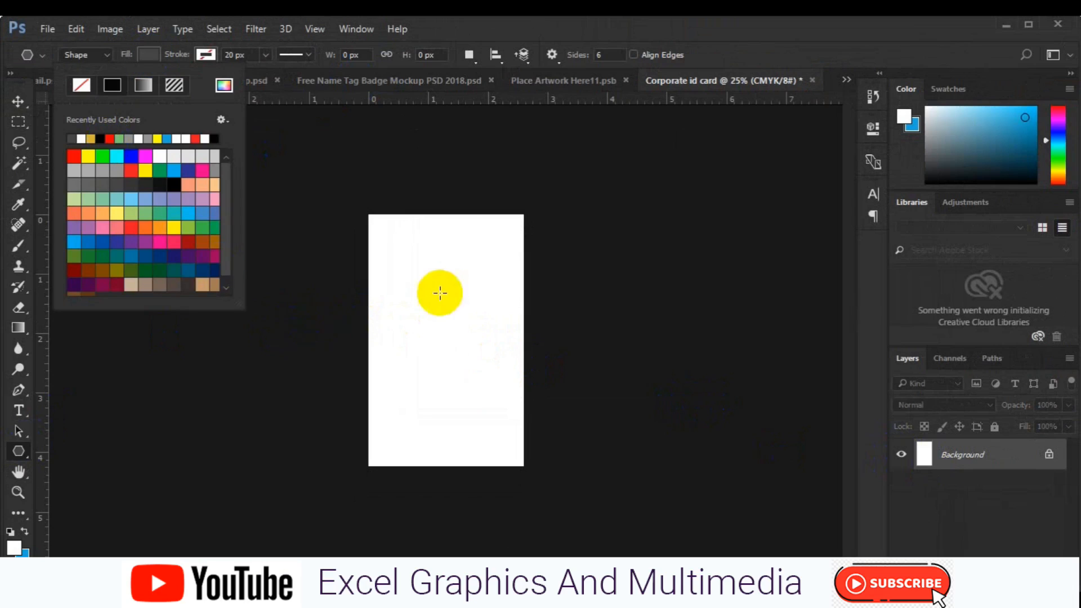
pyautogui.moveTo(418, 267); pyautogui.dragTo(427, 186)
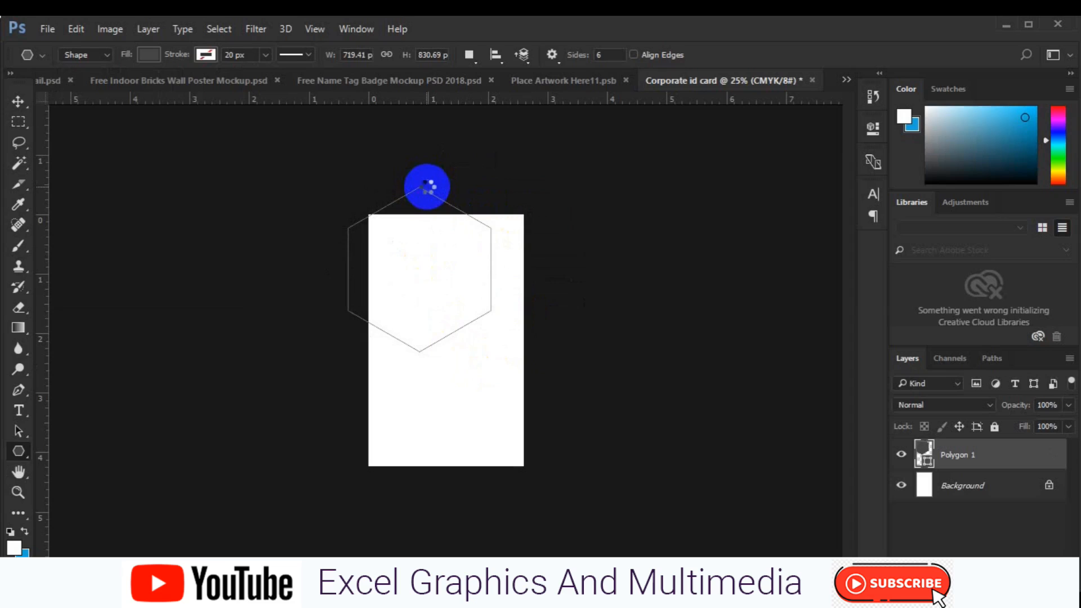
pyautogui.press('v')
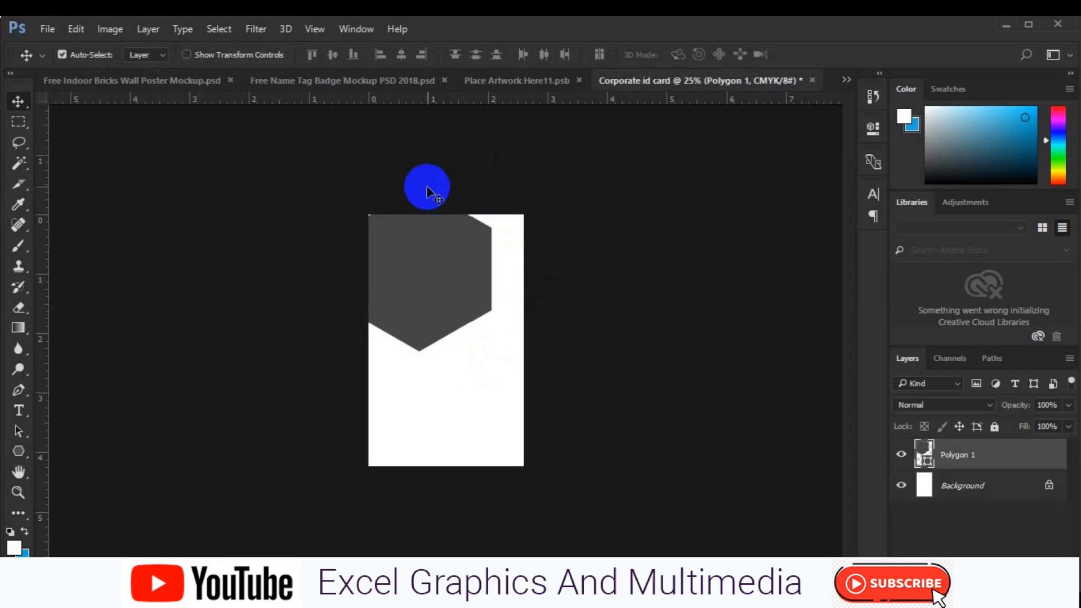
pyautogui.hotkey('ctrl', 'a')
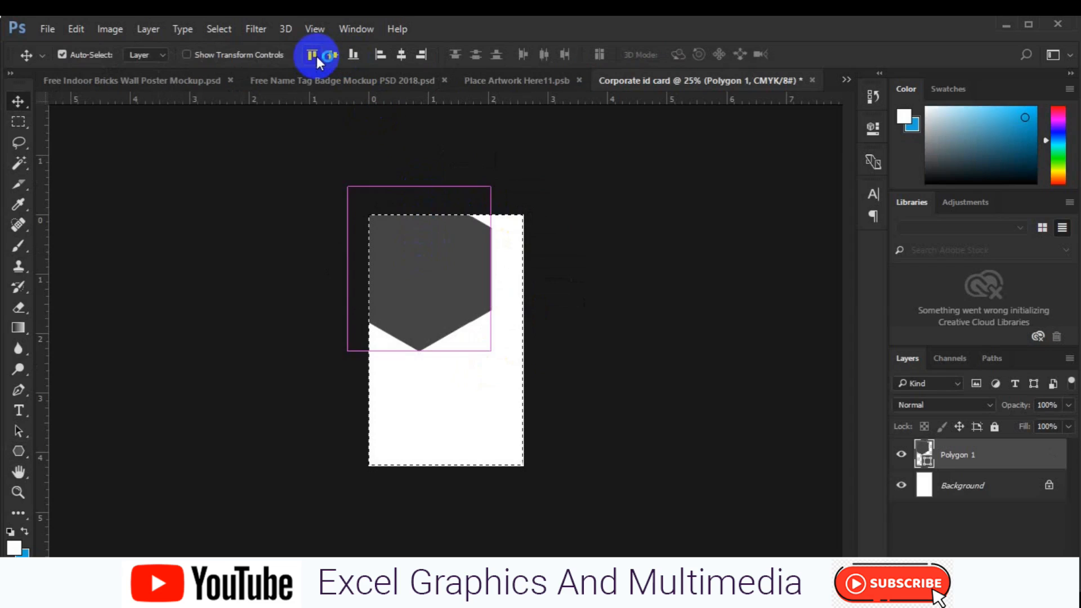
pyautogui.click(317, 56)
pyautogui.click(401, 55)
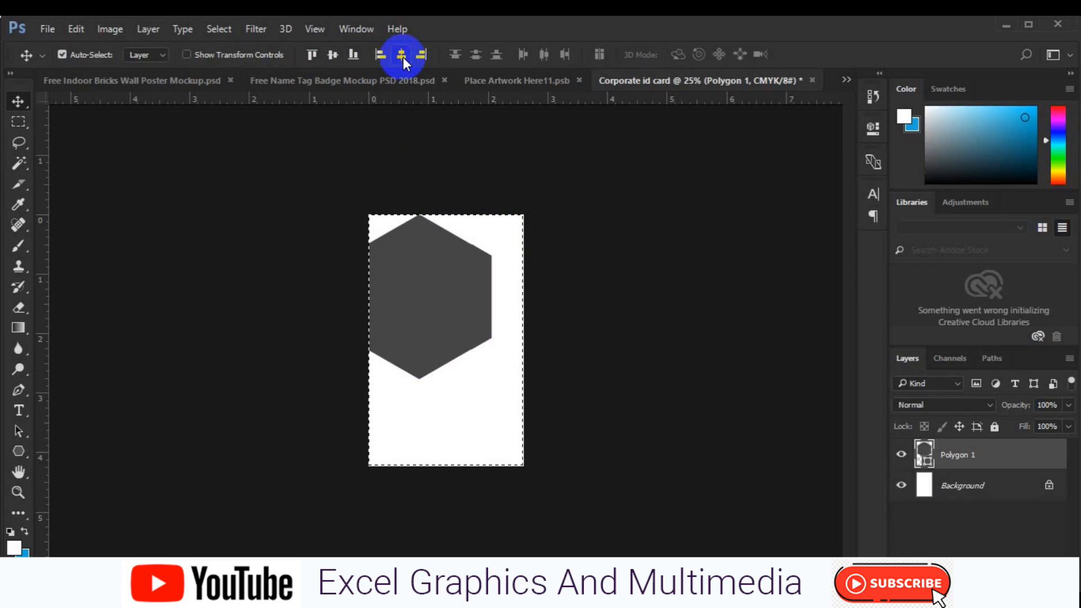
pyautogui.hotkey('ctrl', 'd')
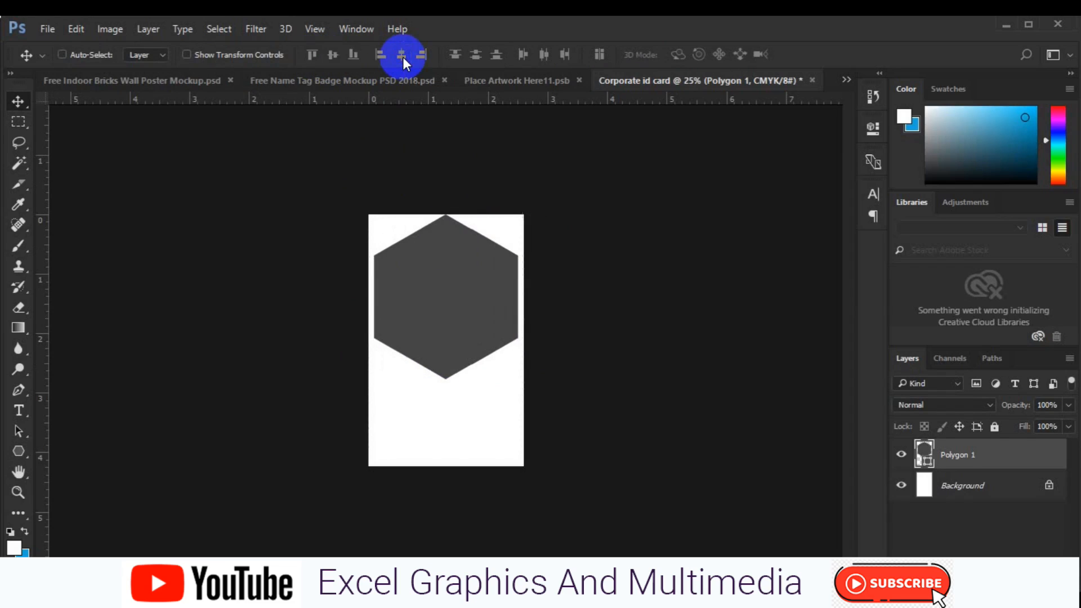
pyautogui.hotkey('ctrl', 't')
# - Raise the hexagon above the card's top, scale it to about 112%, and commit
pyautogui.moveTo(460, 313); pyautogui.dragTo(463, 199)
pyautogui.moveTo(519, 261); pyautogui.dragTo(523, 277)
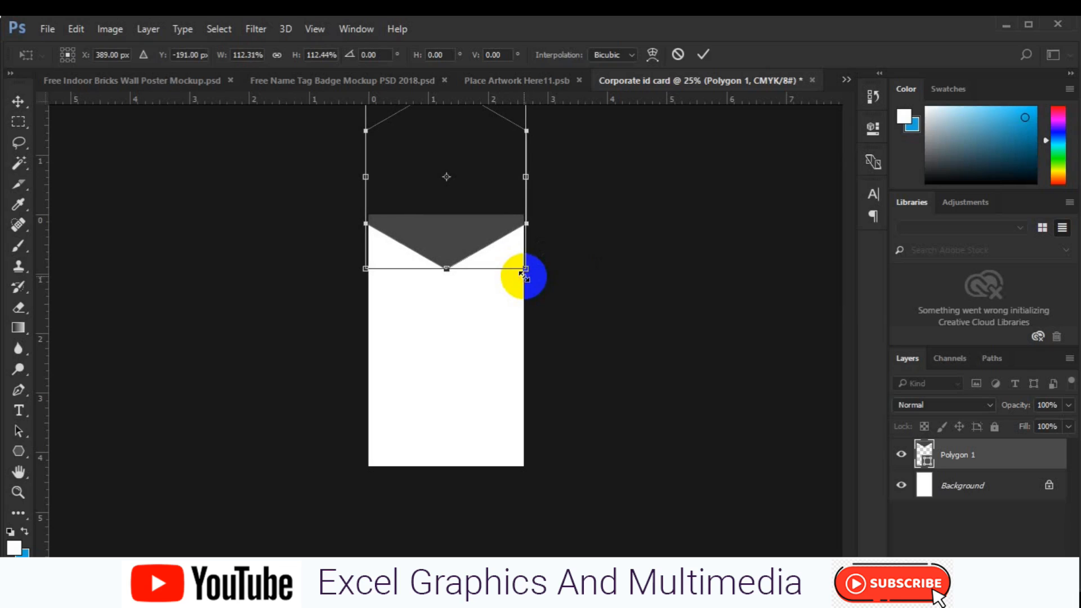
pyautogui.moveTo(457, 254); pyautogui.dragTo(458, 257)
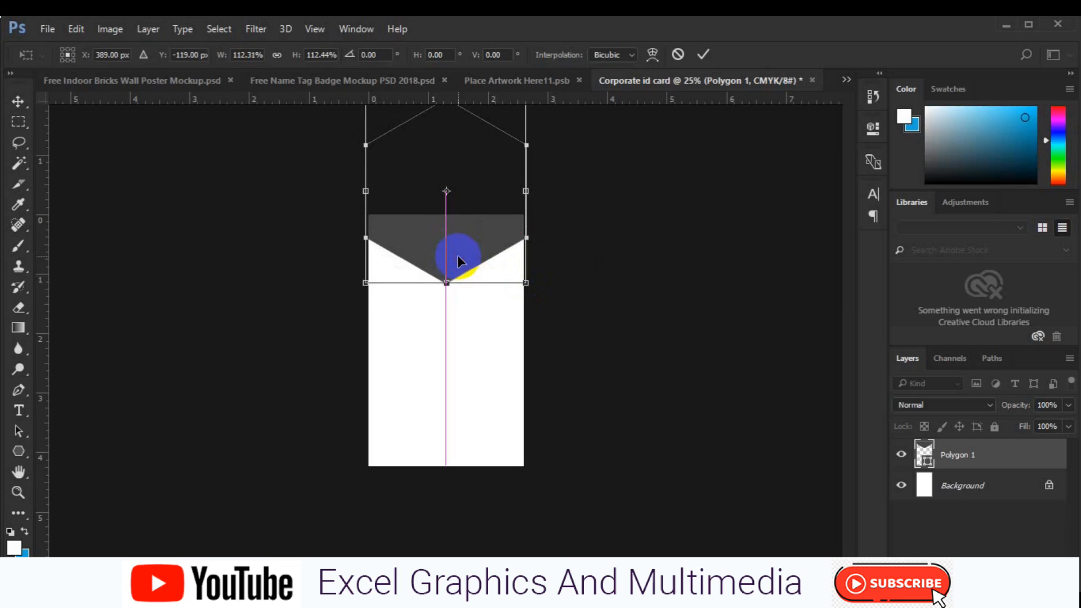
pyautogui.press('Return')
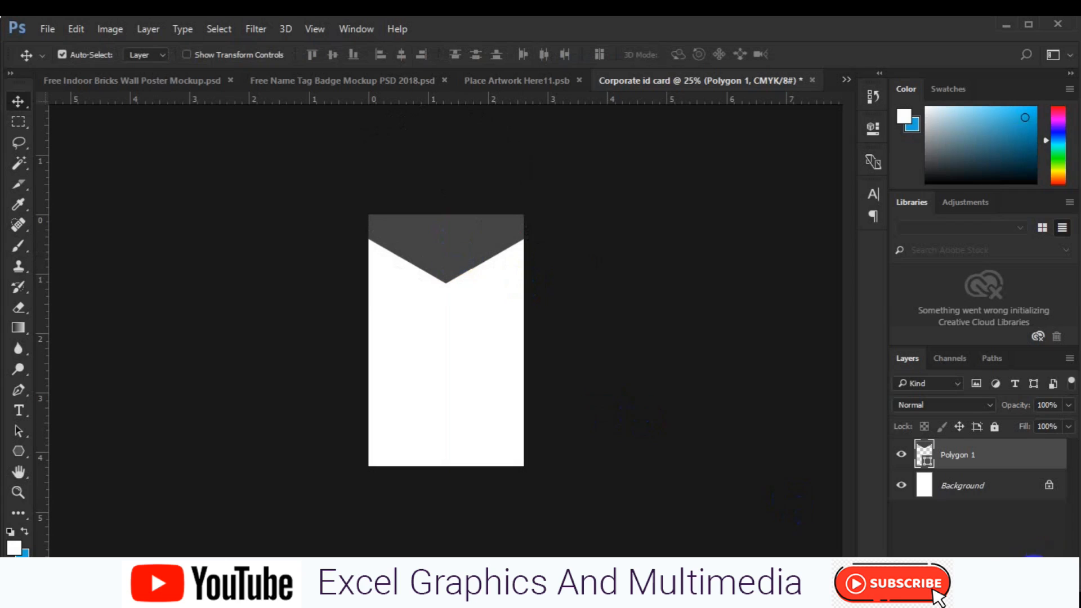
# - Add an empty layer and drag a vertical guide to the card's centre
pyautogui.click(1031, 578)
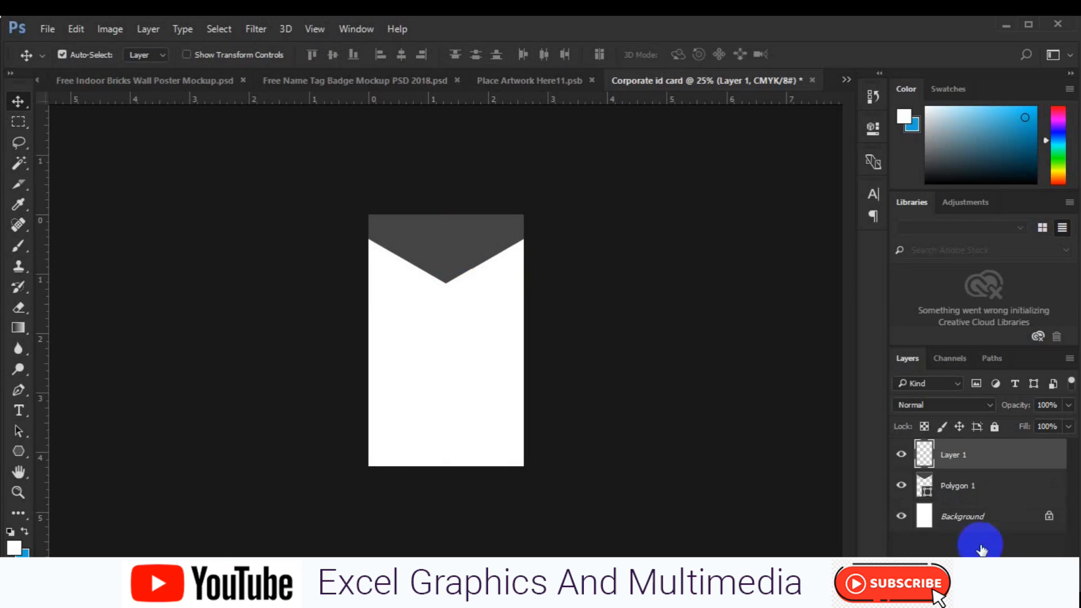
pyautogui.hotkey('ctrl', '=')
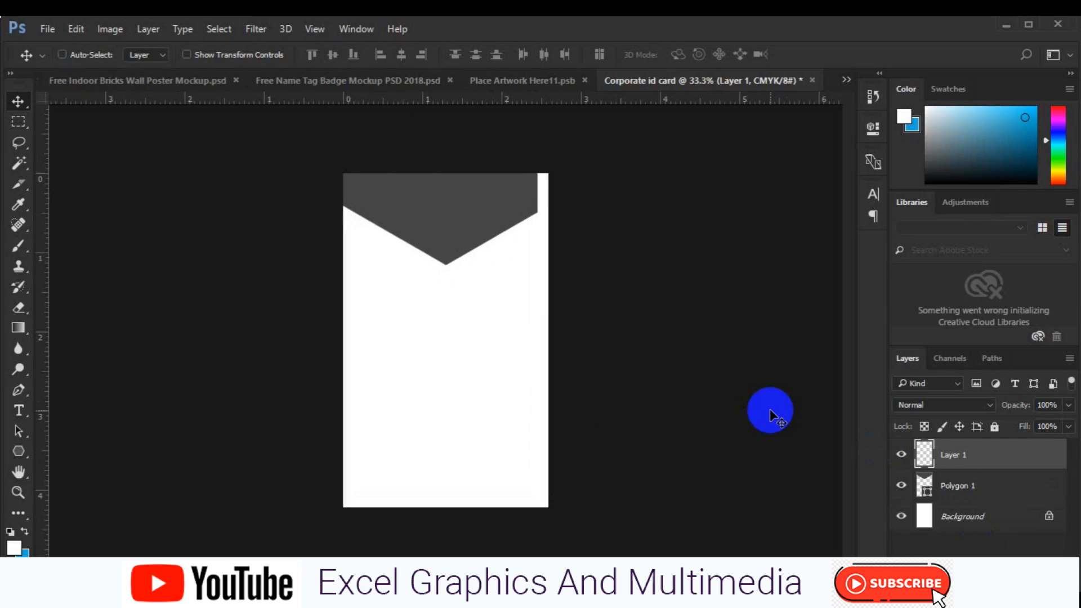
pyautogui.hotkey('ctrl', '=')
pyautogui.press('space')
pyautogui.moveTo(434, 209); pyautogui.dragTo(439, 268)
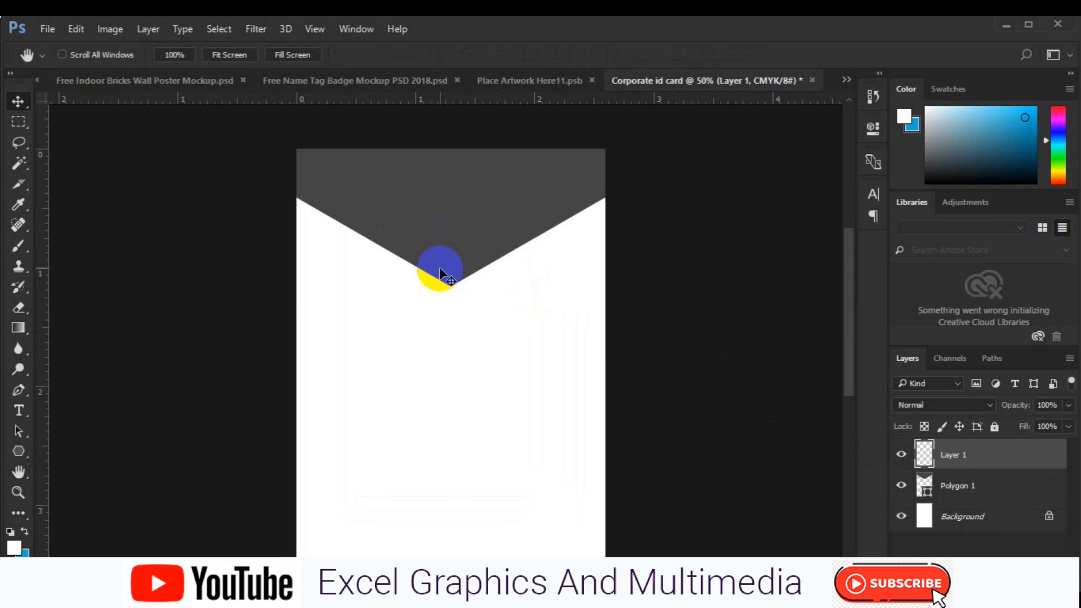
pyautogui.moveTo(48, 422); pyautogui.dragTo(450, 428)
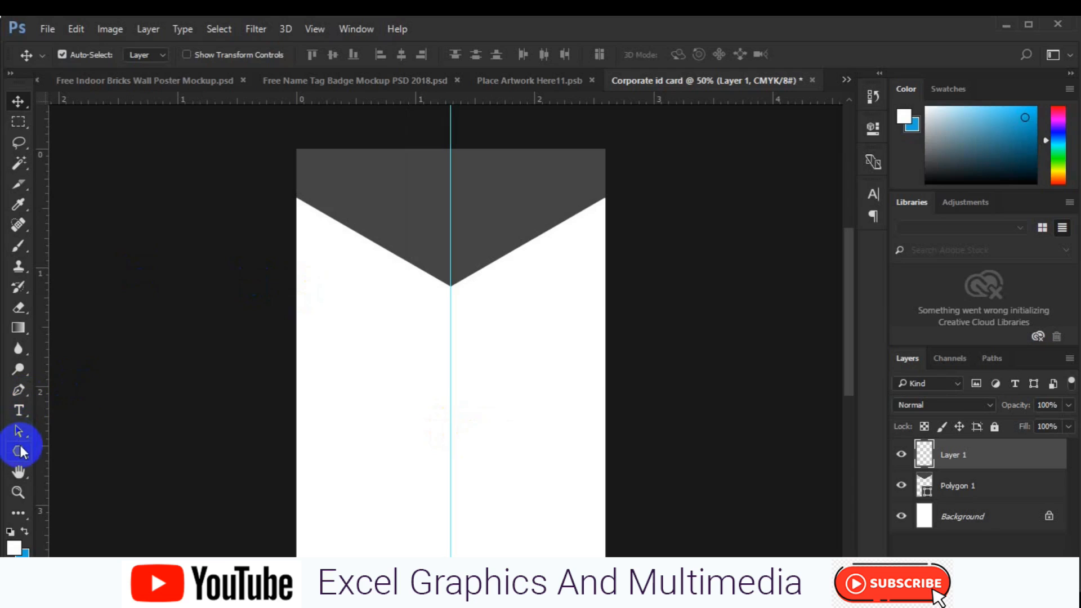
pyautogui.moveTo(21, 451); pyautogui.dragTo(58, 448)
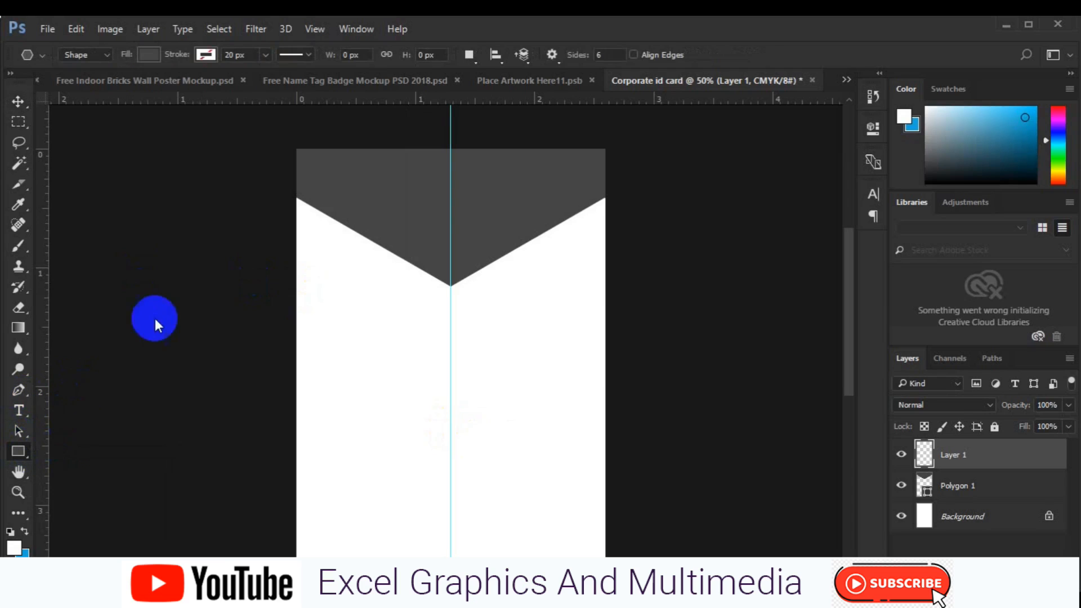
# - Draw a lighter grey rectangle over the header's left half, lined up on the centre guide
pyautogui.moveTo(293, 193); pyautogui.dragTo(449, 346)
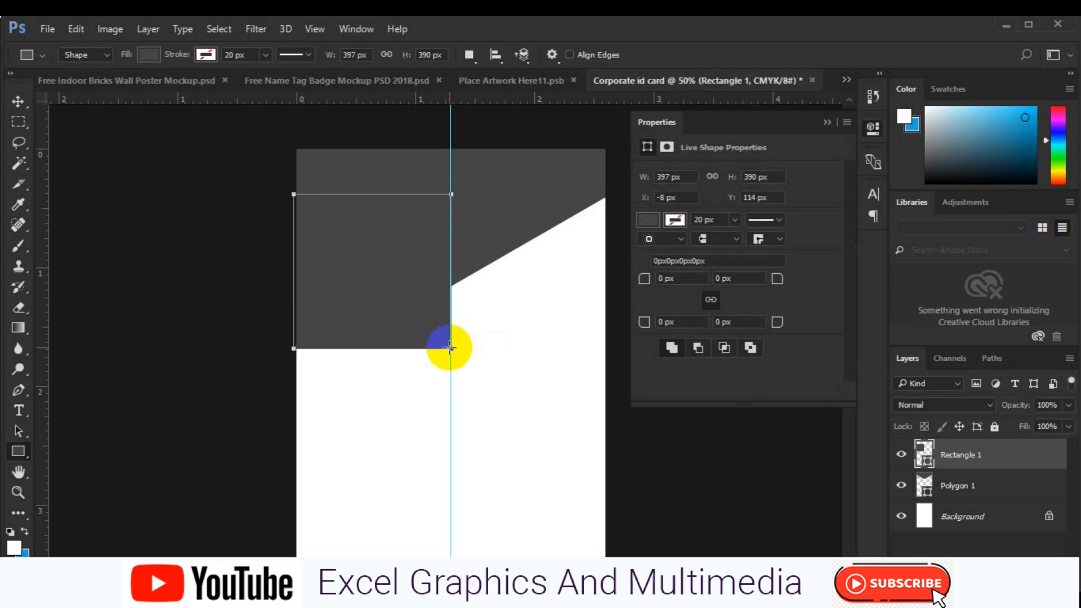
pyautogui.press('v')
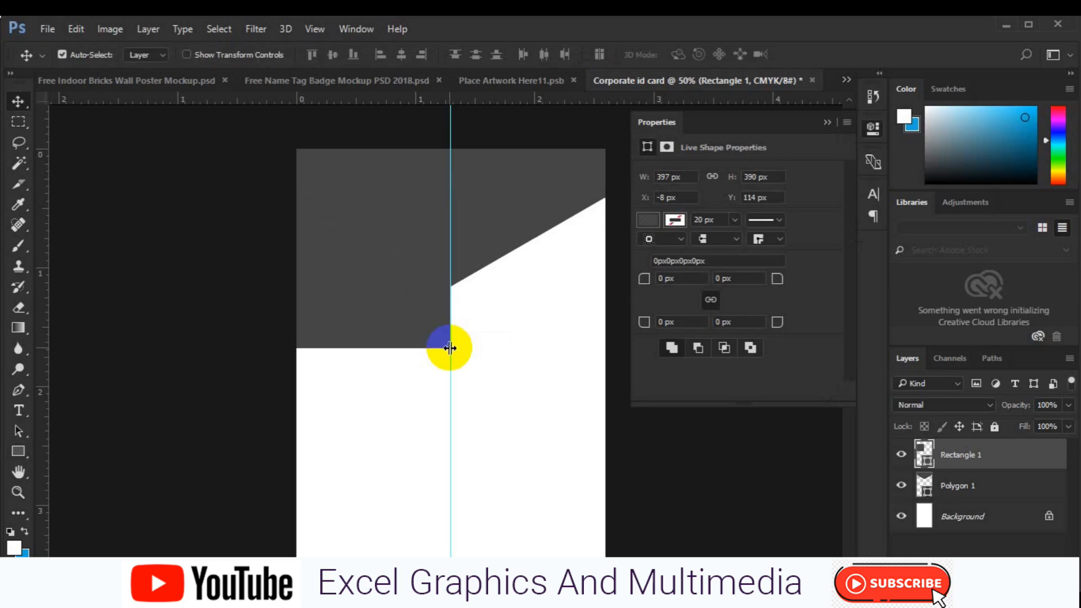
pyautogui.click(647, 220)
pyautogui.click(664, 349)
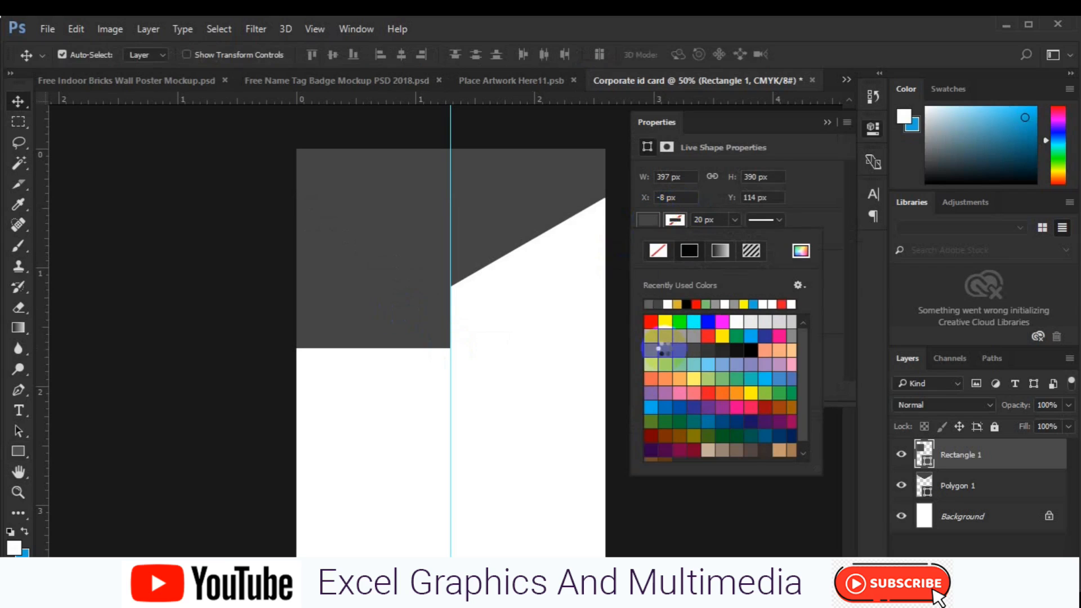
pyautogui.moveTo(453, 318); pyautogui.dragTo(453, 318)
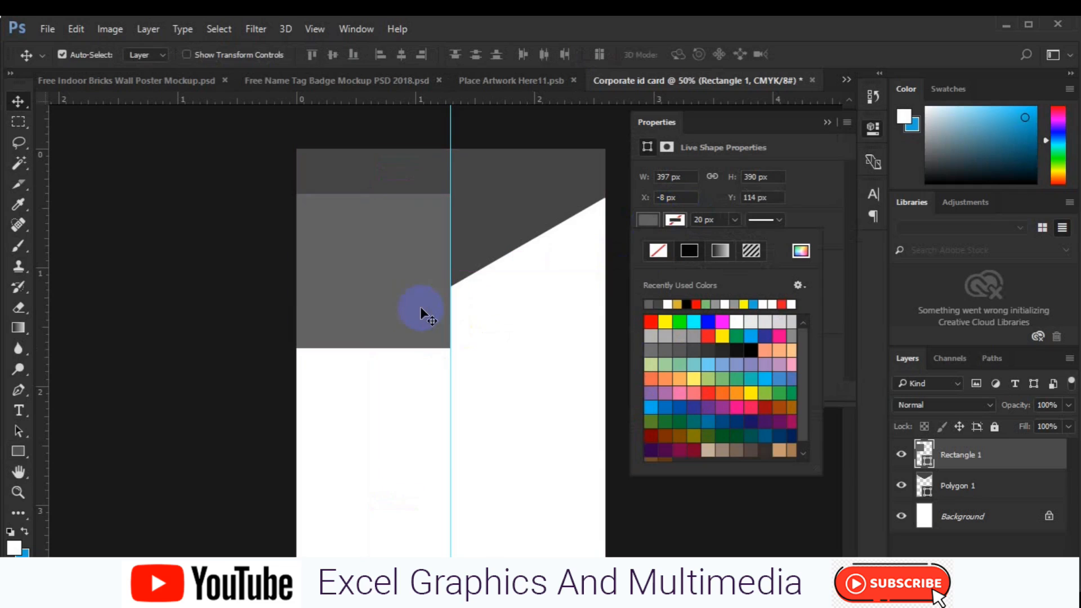
pyautogui.click(412, 302)
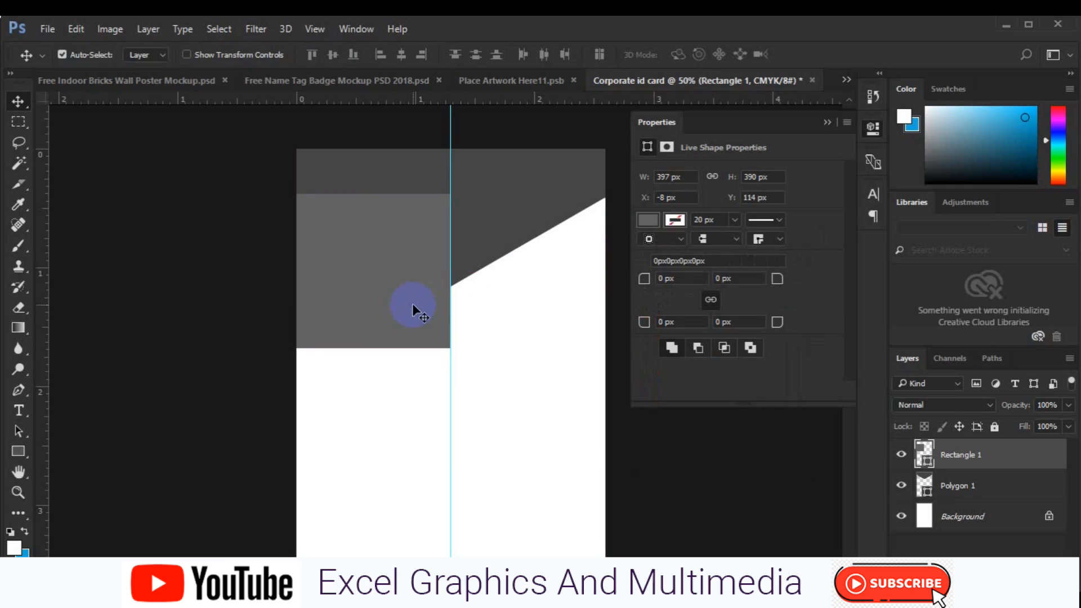
# - Skew the rectangle's right edge down to meet the header's V point
pyautogui.hotkey('ctrl', 't')
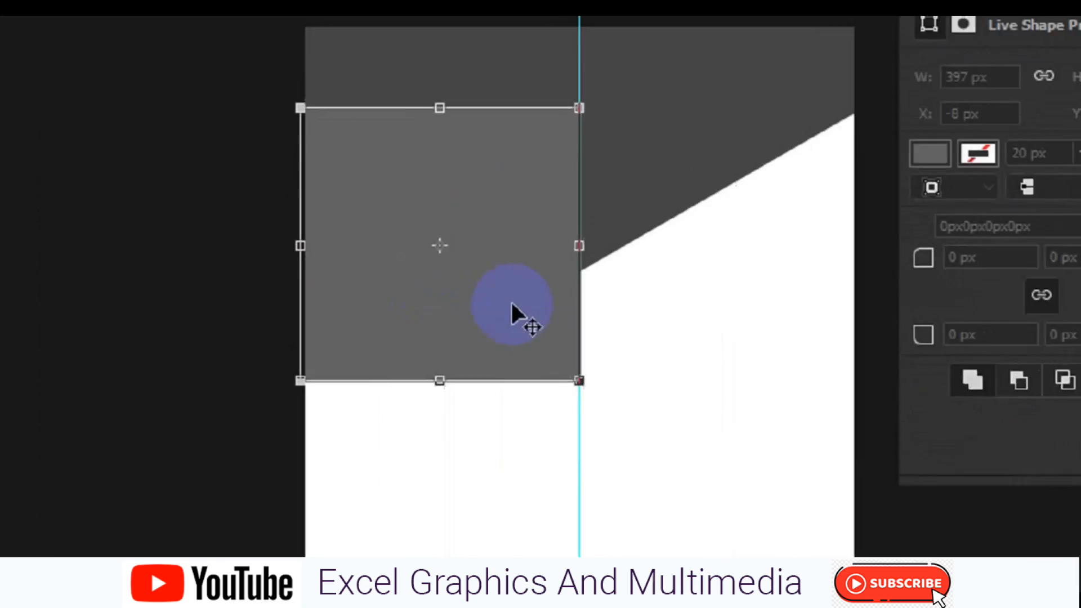
pyautogui.rightClick(512, 304)
pyautogui.click(583, 370)
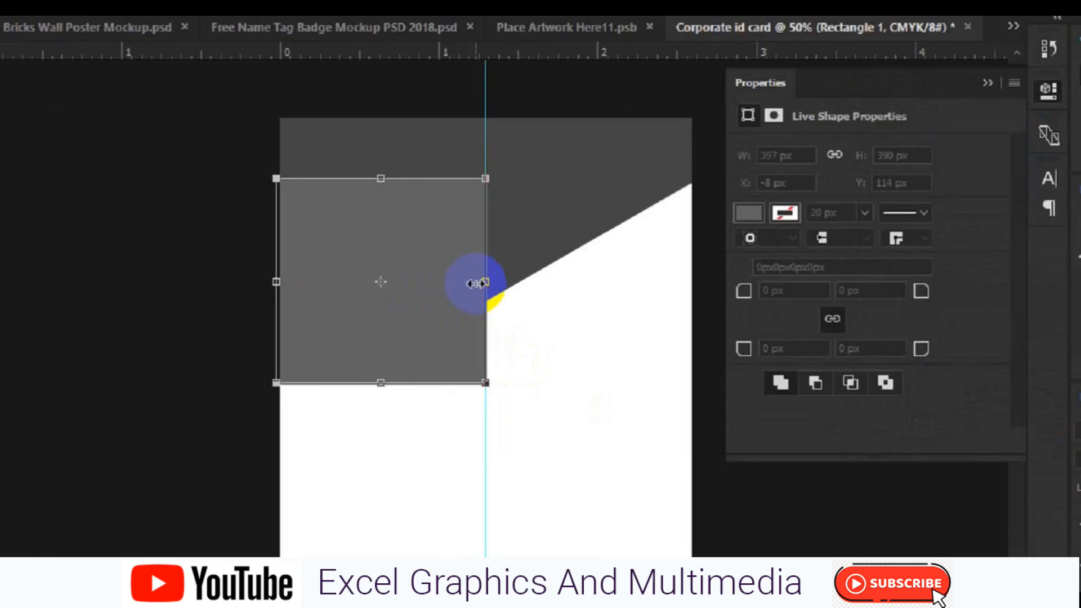
pyautogui.rightClick(450, 272)
pyautogui.click(471, 305)
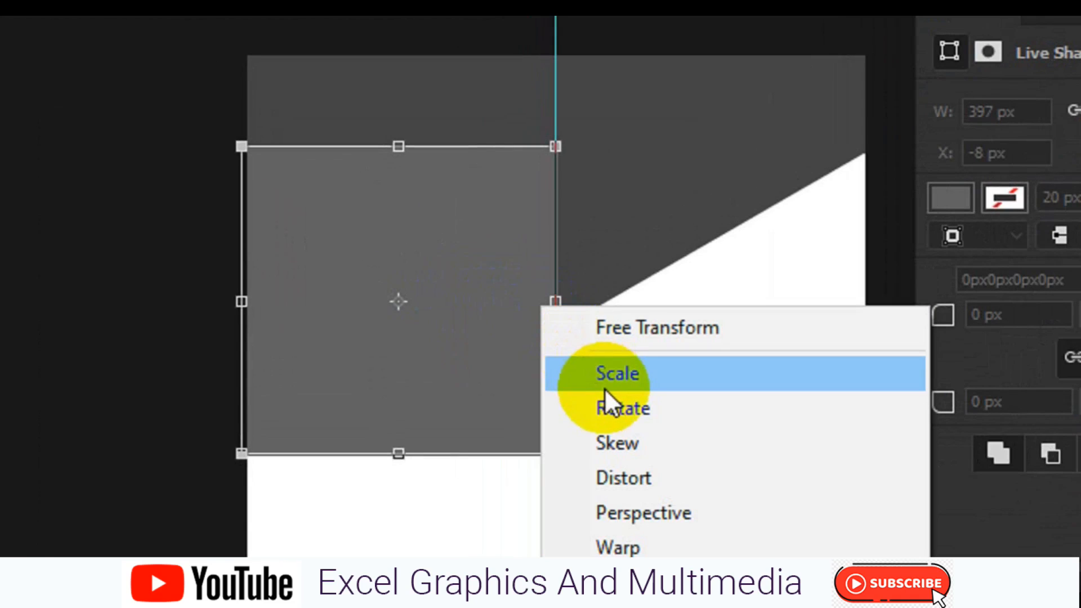
pyautogui.click(614, 442)
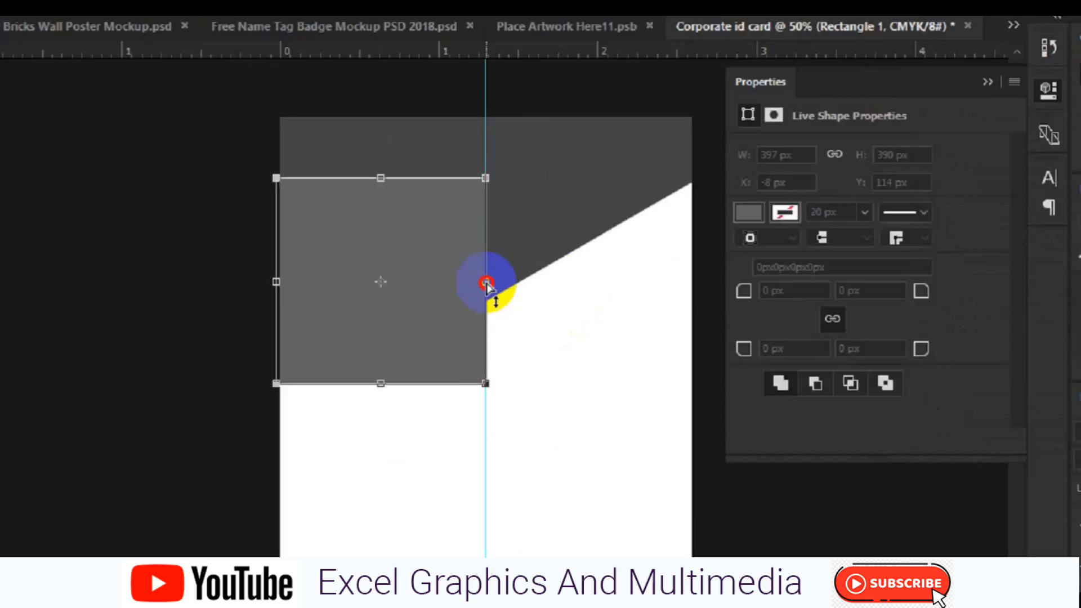
pyautogui.moveTo(486, 283); pyautogui.dragTo(485, 407)
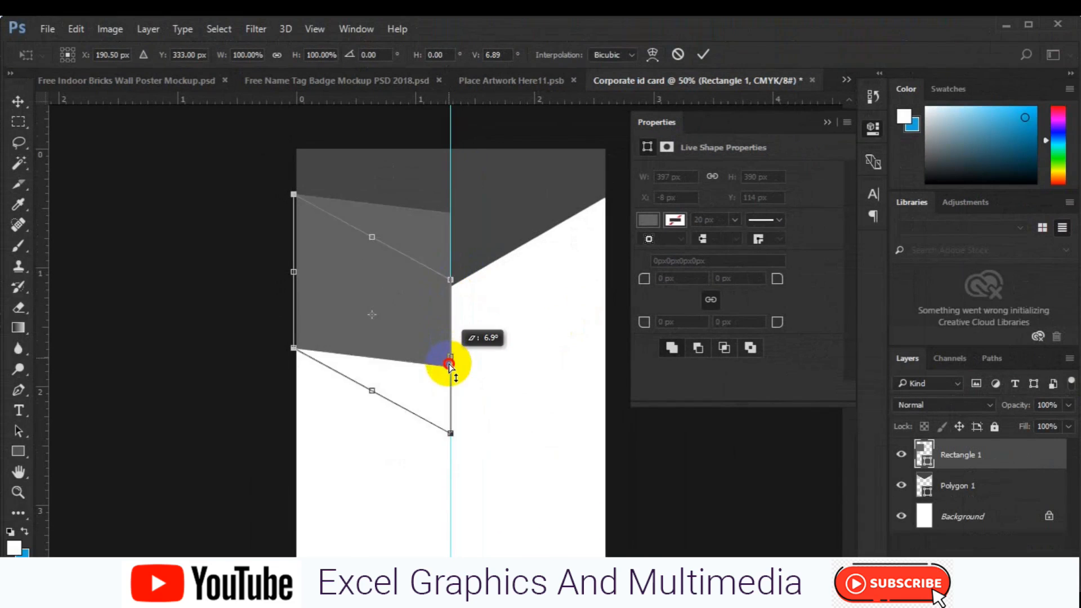
pyautogui.moveTo(449, 365); pyautogui.dragTo(451, 312)
pyautogui.click(703, 55)
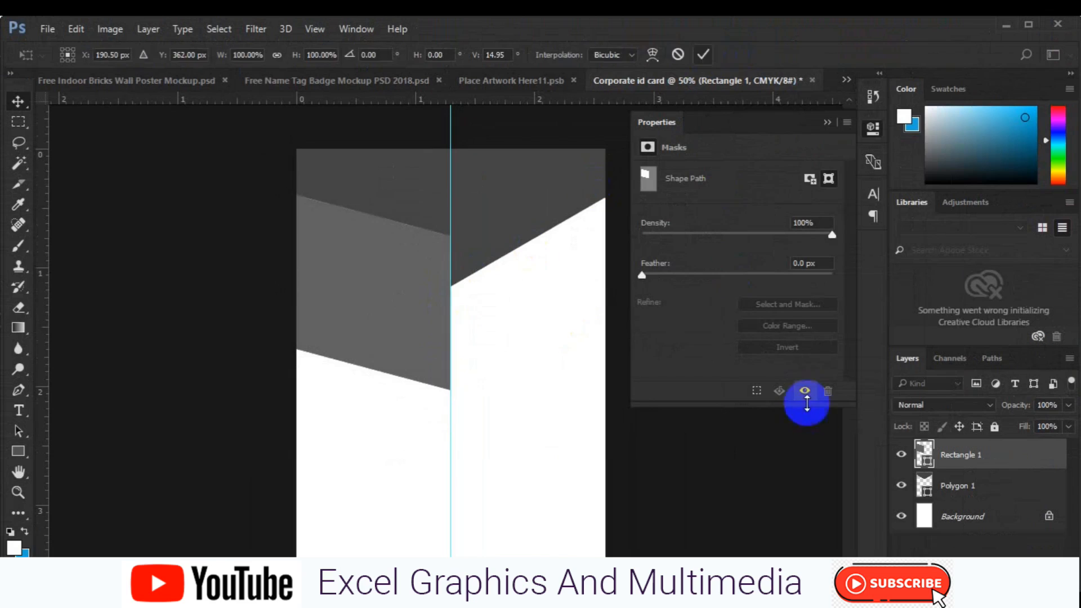
# - Move Polygon 1 above the grey band and readjust the band's skew
pyautogui.moveTo(962, 481)
pyautogui.mouseDown()
pyautogui.moveTo(962, 501)
pyautogui.moveTo(961, 449)
pyautogui.moveTo(961, 491)
pyautogui.mouseUp()
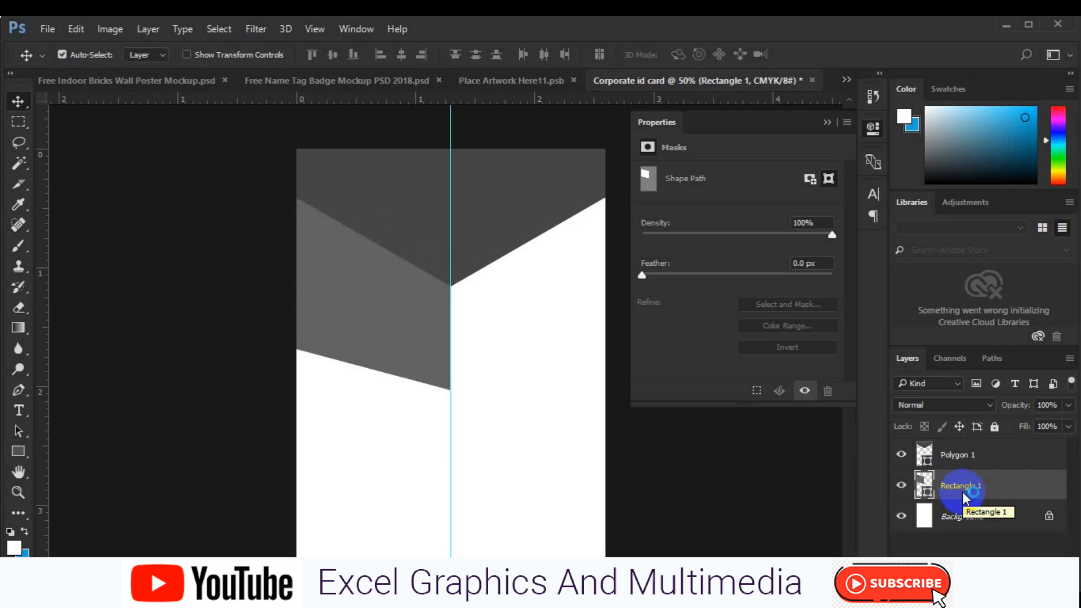
pyautogui.hotkey('ctrl', 't')
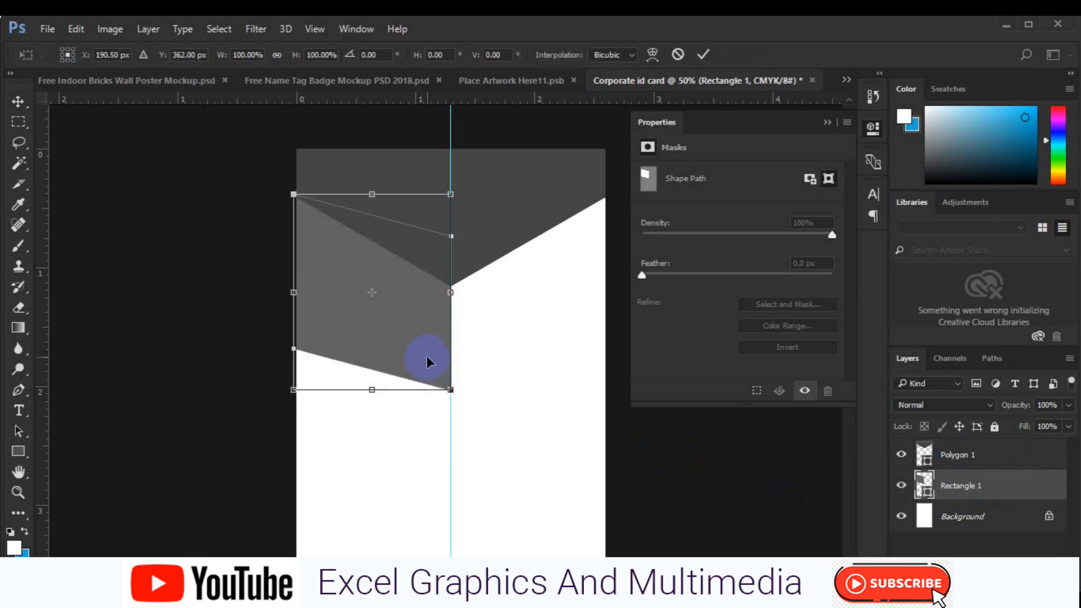
pyautogui.rightClick(427, 356)
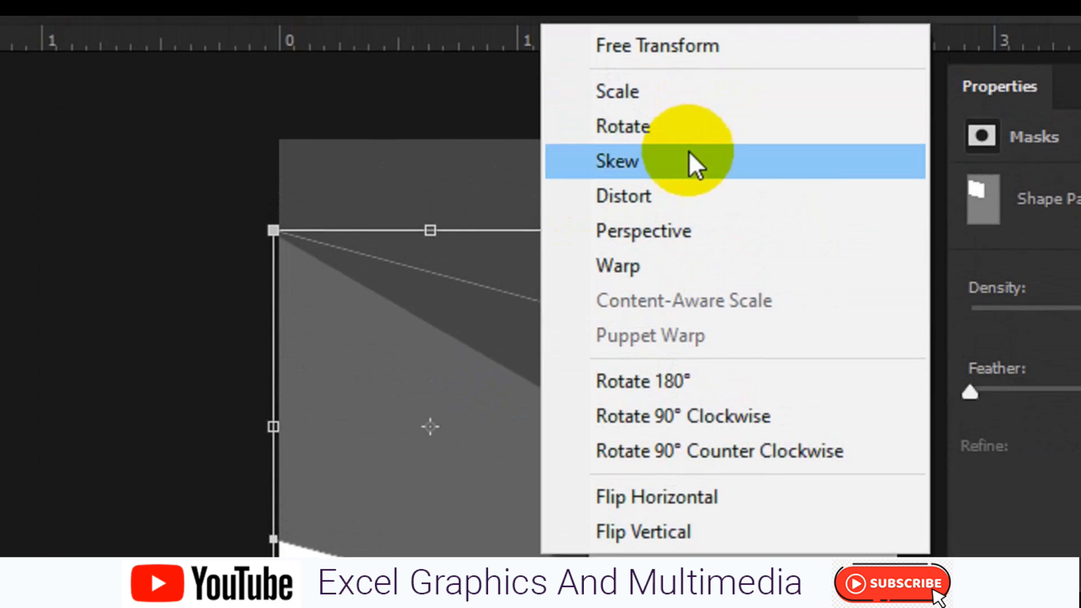
pyautogui.click(689, 164)
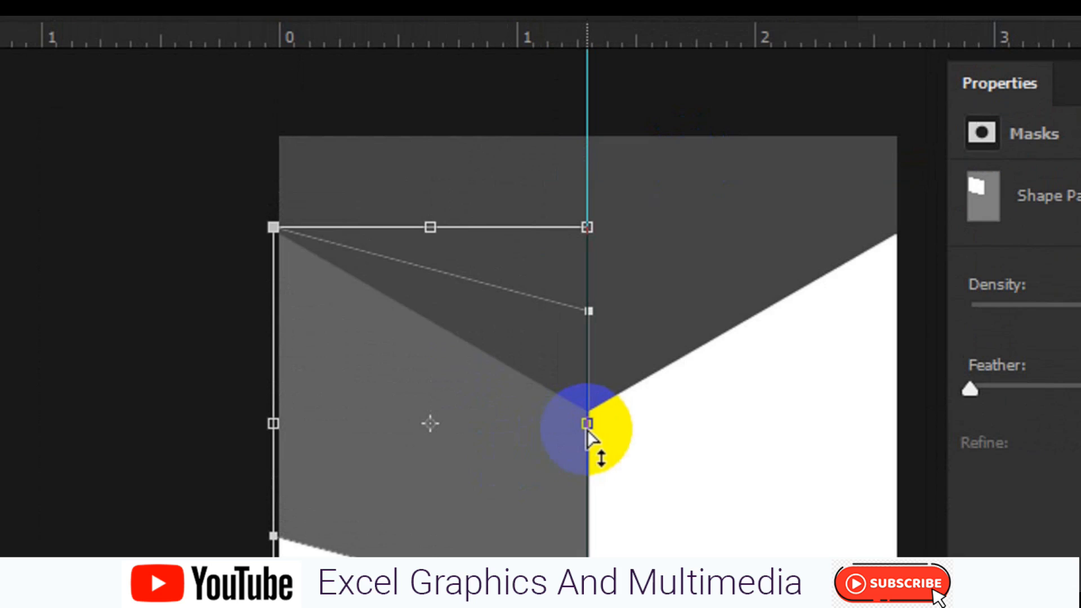
pyautogui.moveTo(587, 446); pyautogui.dragTo(588, 450)
pyautogui.press('Return')
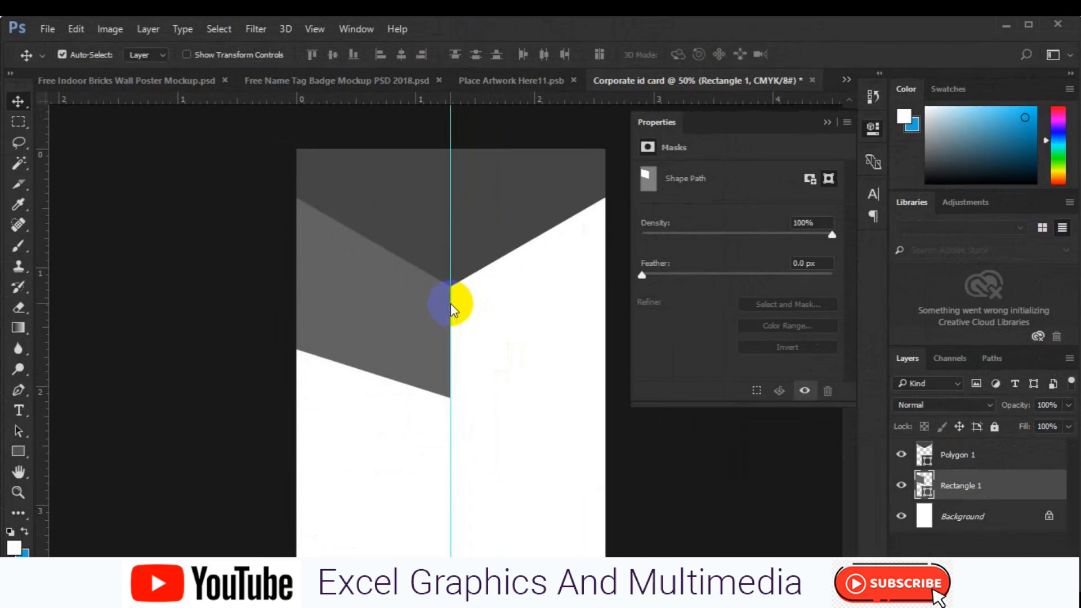
pyautogui.click(495, 220)
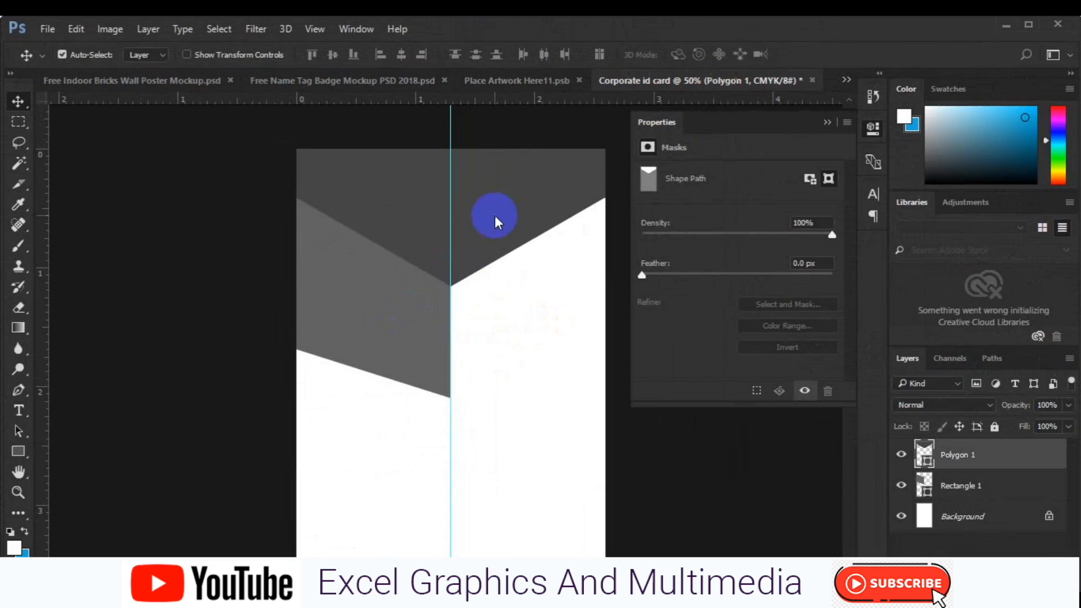
# - Duplicate Polygon 1, shrink the copy to about 47%, centre it horizontally, and raise it
pyautogui.hotkey('ctrl', 'j')
pyautogui.hotkey('ctrl', 't')
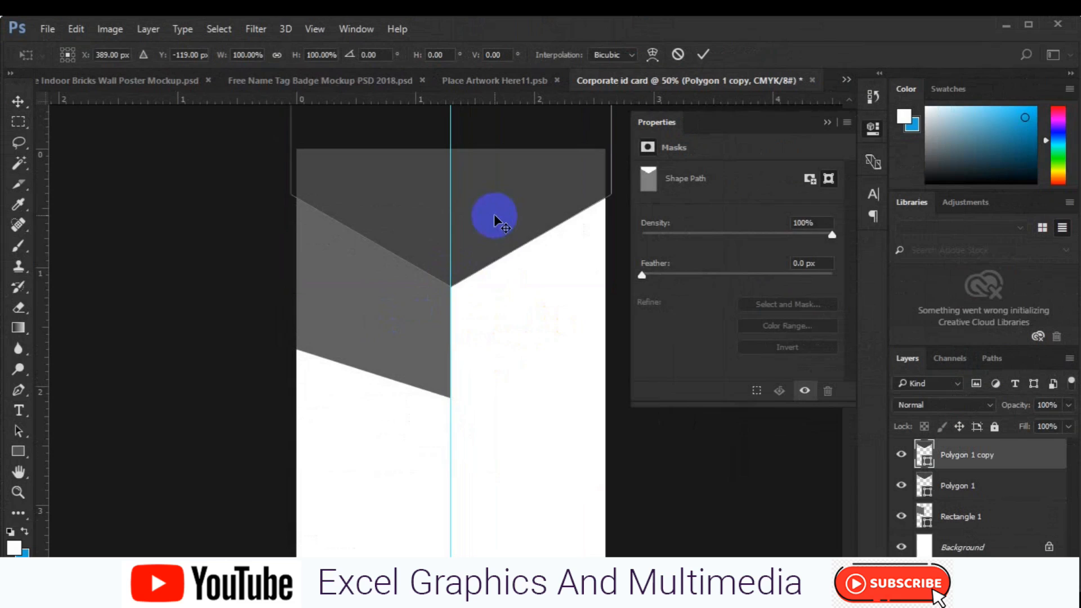
pyautogui.moveTo(611, 285); pyautogui.dragTo(504, 206)
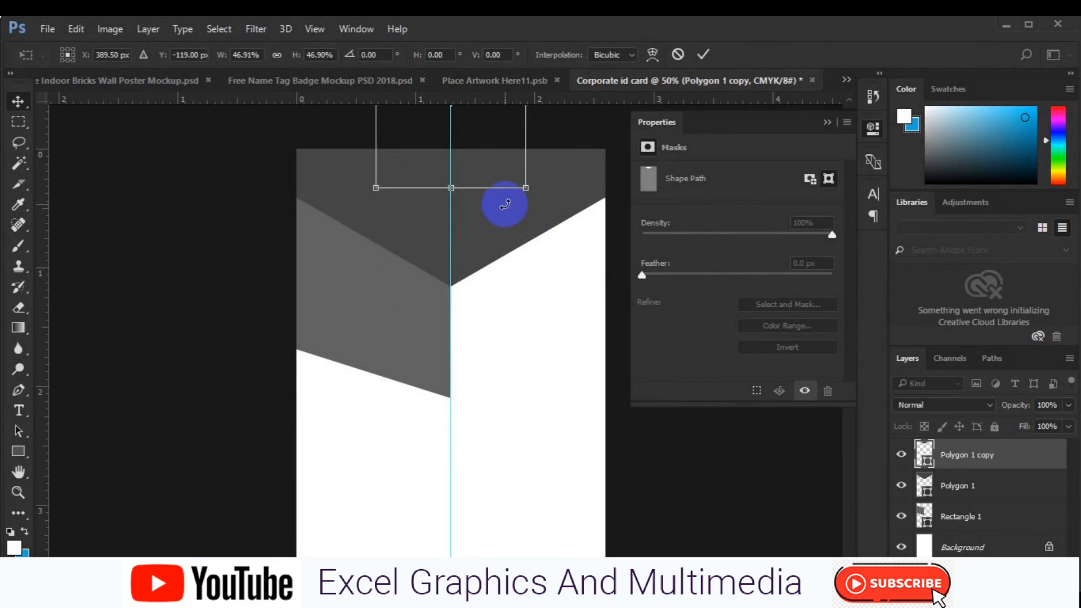
pyautogui.press('Return')
pyautogui.hotkey('ctrl', 'a')
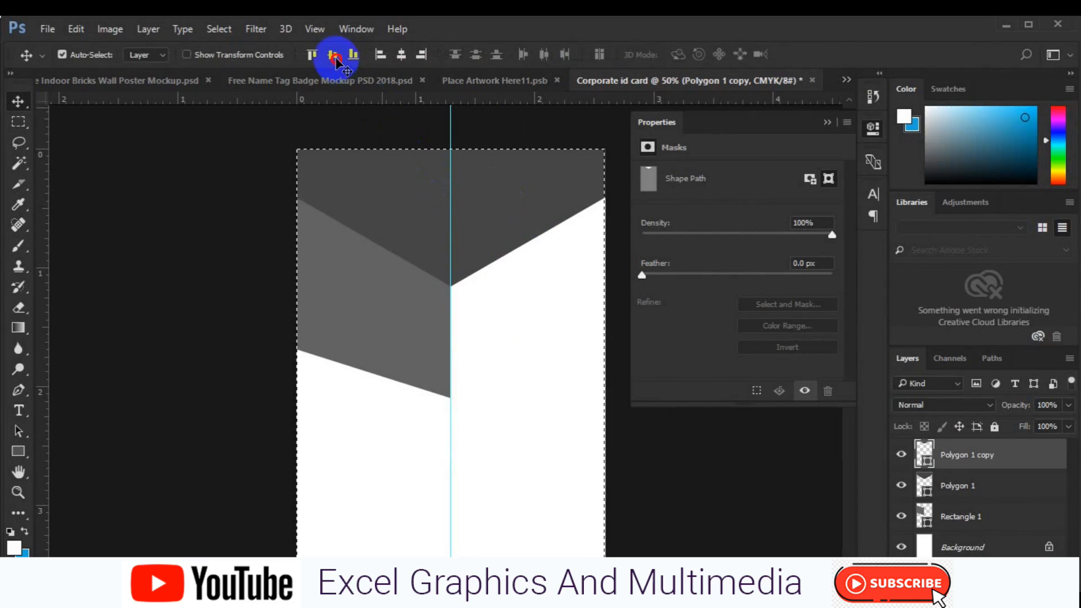
pyautogui.click(400, 62)
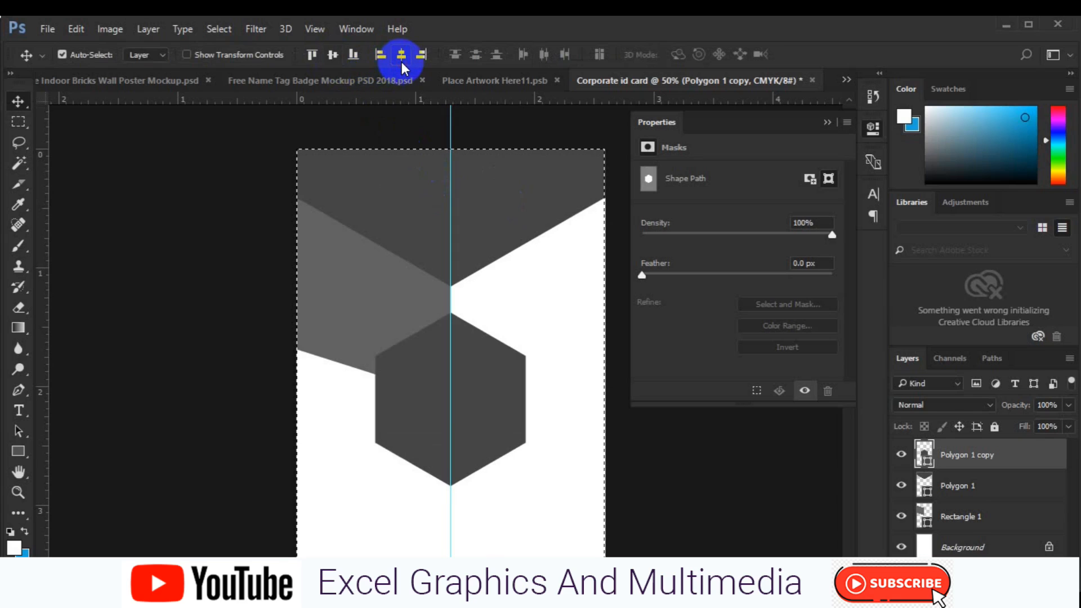
pyautogui.hotkey('ctrl', 'd')
pyautogui.moveTo(482, 418); pyautogui.dragTo(493, 309)
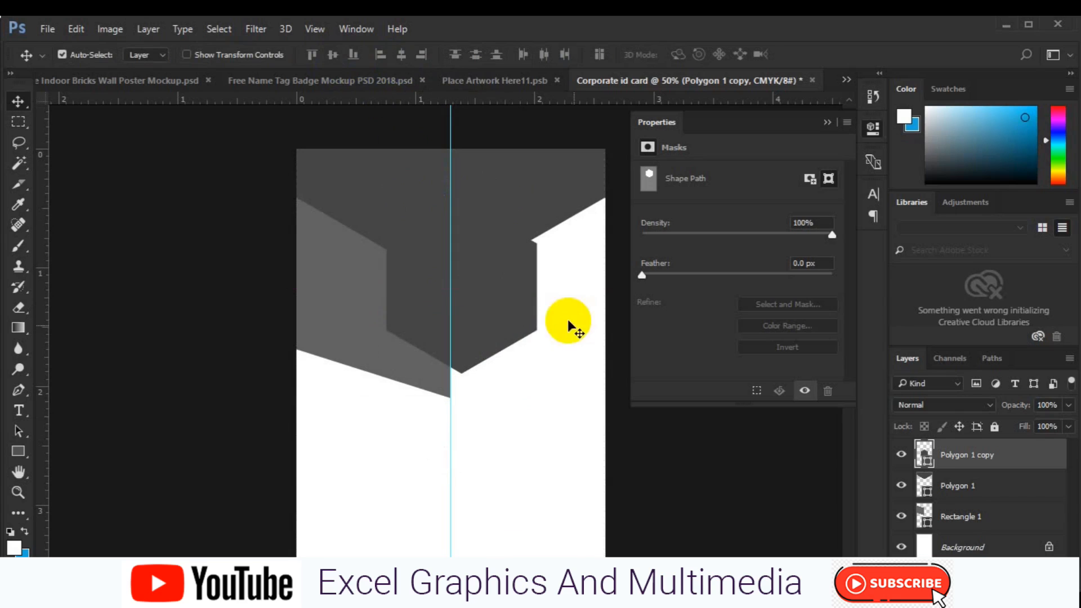
# - Change the Polygon 1 copy fill to light grey #aeadb5
pyautogui.doubleClick(926, 459)
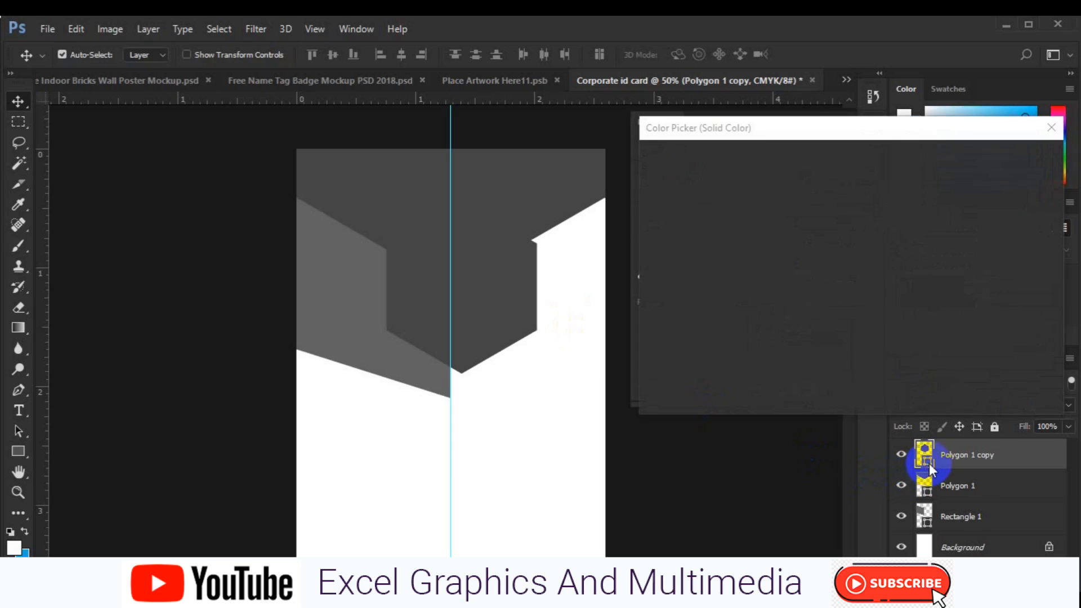
pyautogui.moveTo(759, 365); pyautogui.dragTo(754, 354)
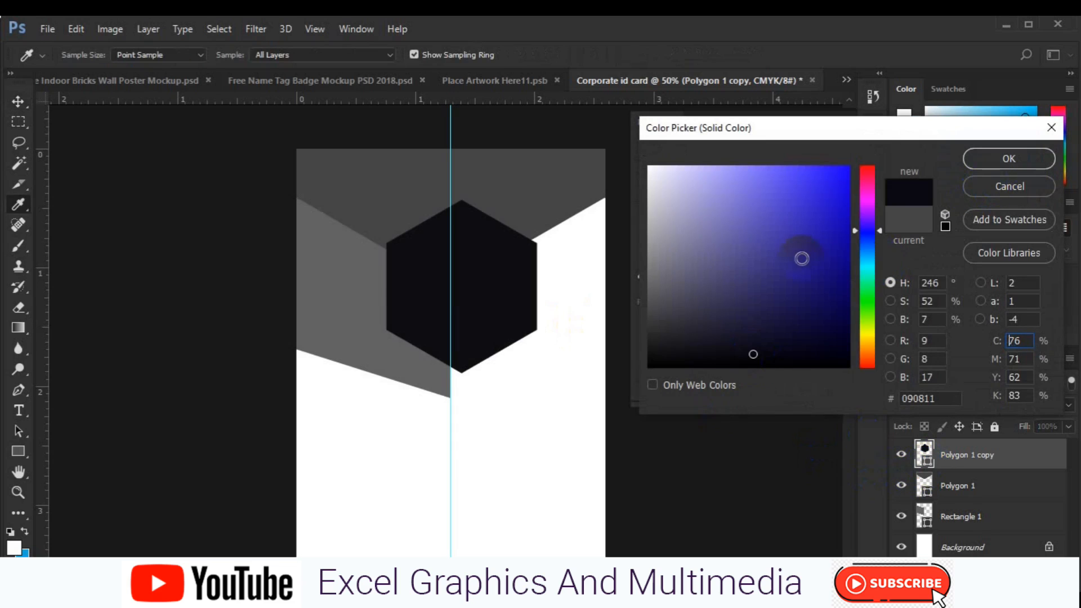
pyautogui.click(662, 255)
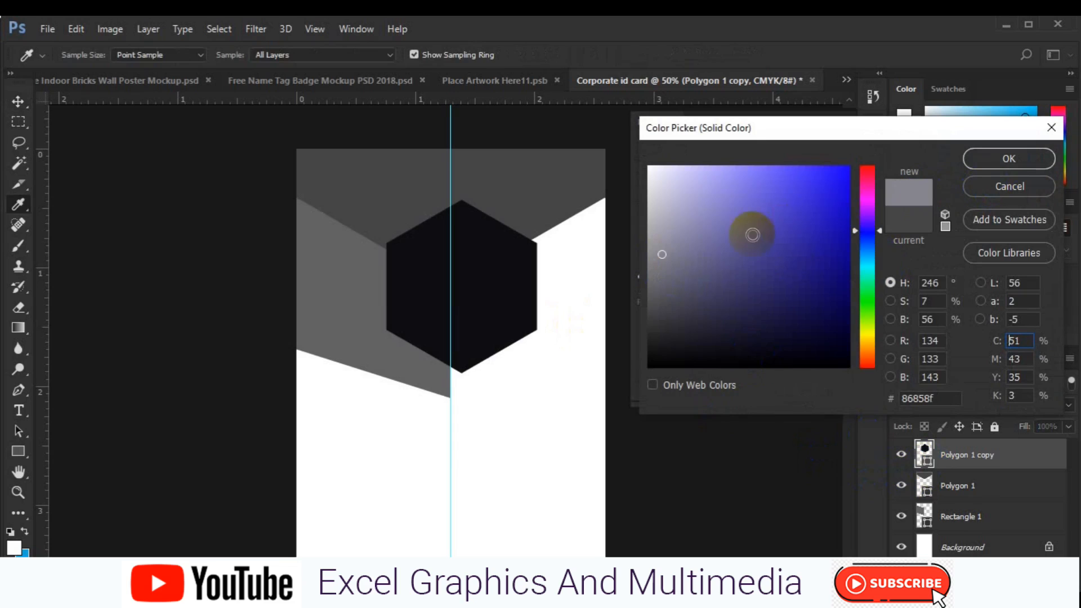
pyautogui.click(657, 224)
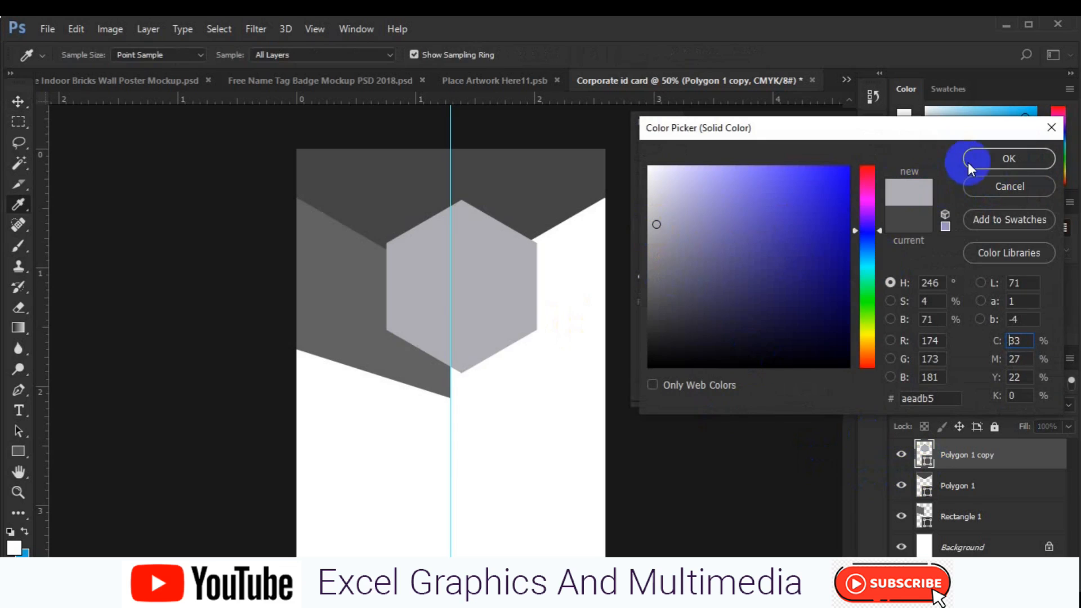
pyautogui.click(968, 162)
pyautogui.press('v')
pyautogui.click(18, 450)
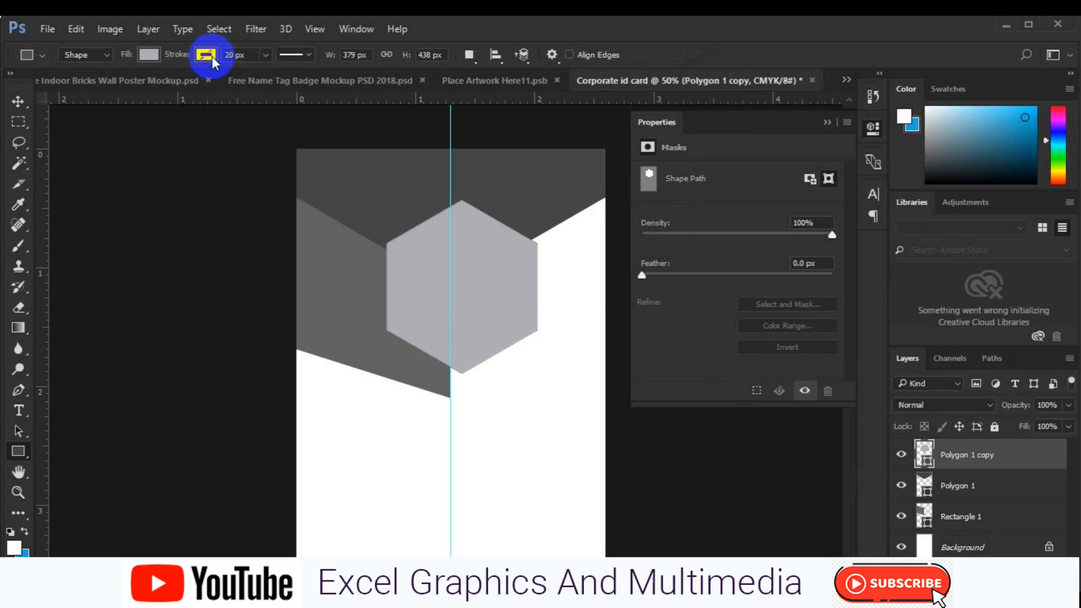
# - Give the hexagon a white 10 px stroke
pyautogui.click(205, 54)
pyautogui.click(281, 85)
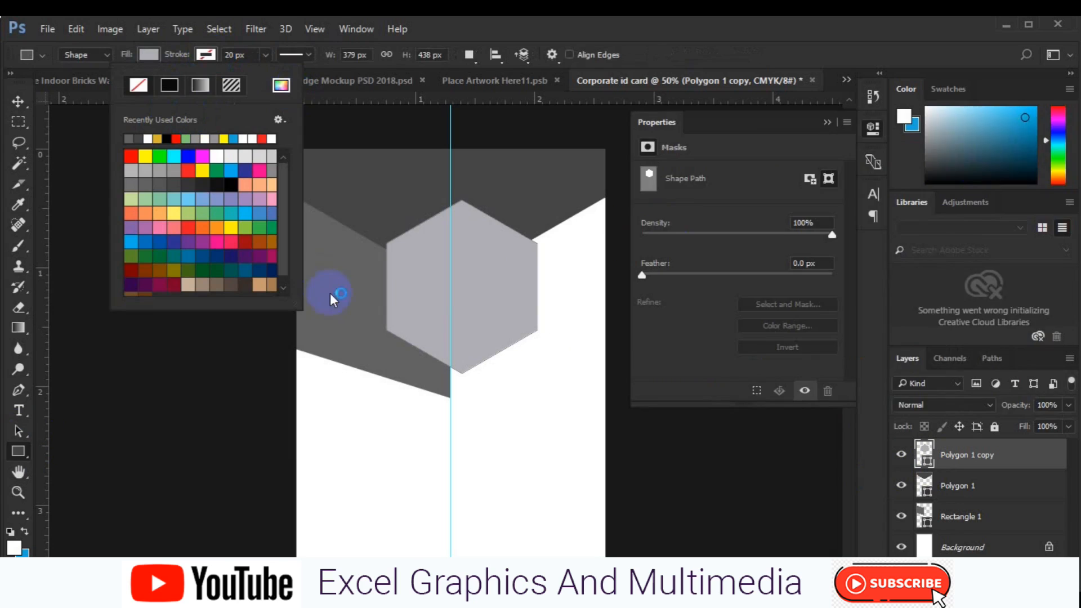
pyautogui.click(1008, 159)
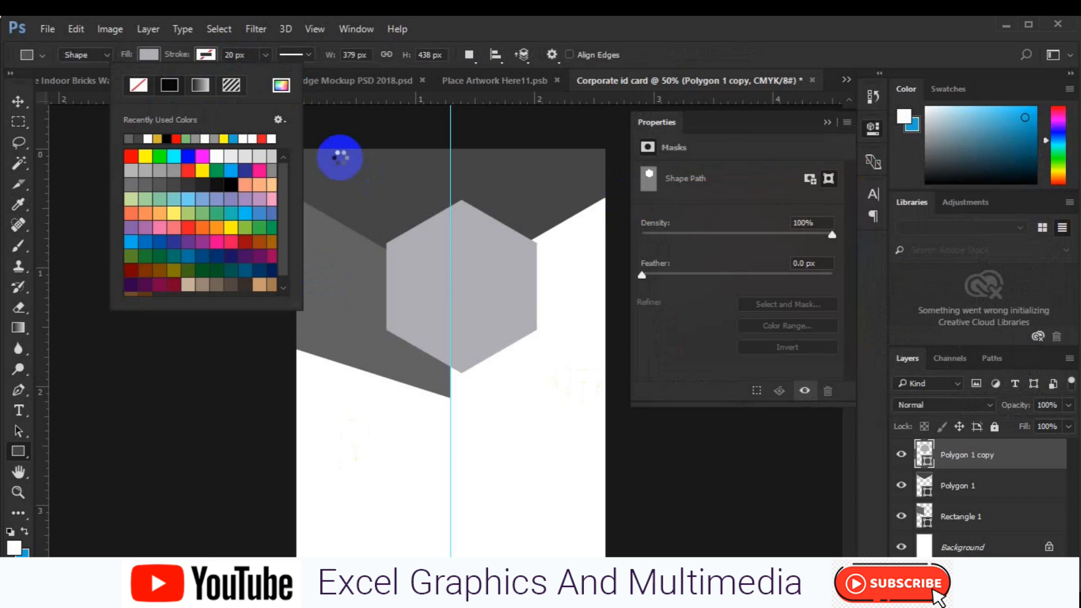
pyautogui.click(236, 55)
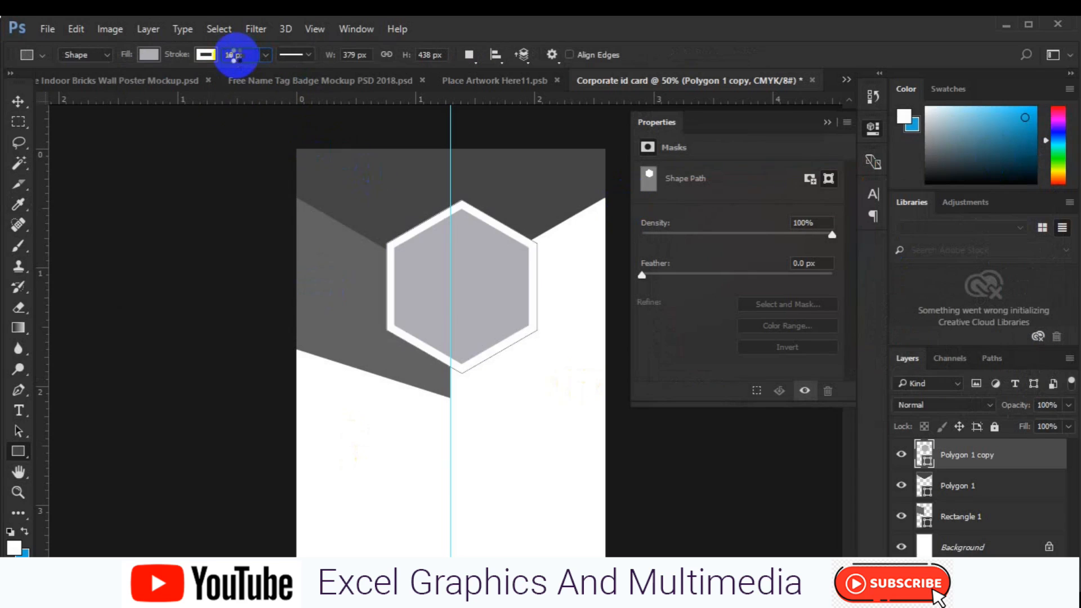
# - Delete the lighter grey slanted band (Rectangle 1)
pyautogui.press('v')
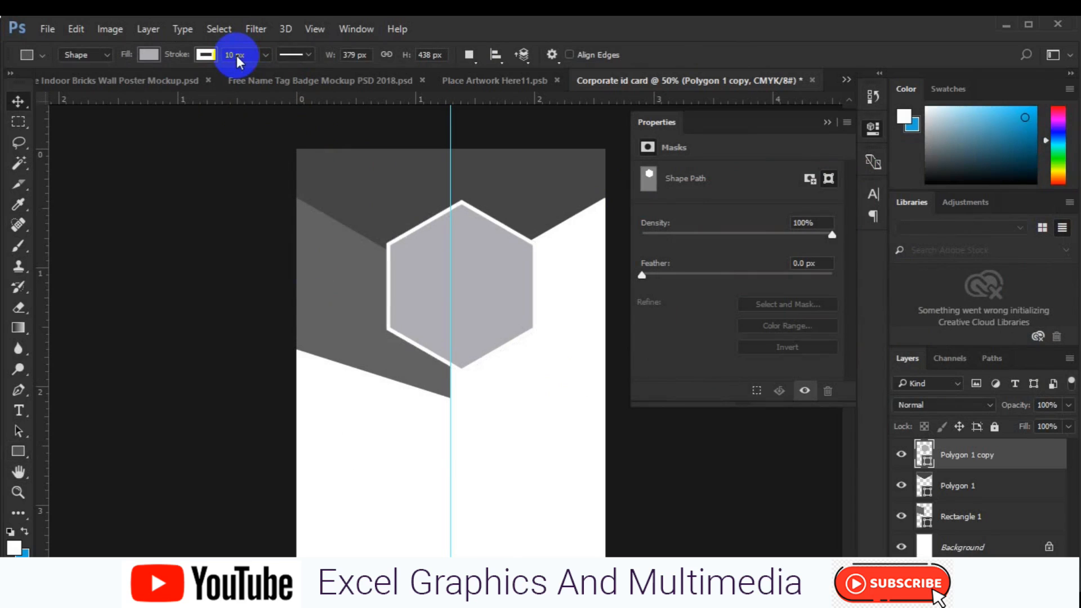
pyautogui.click(334, 312)
pyautogui.press('Delete')
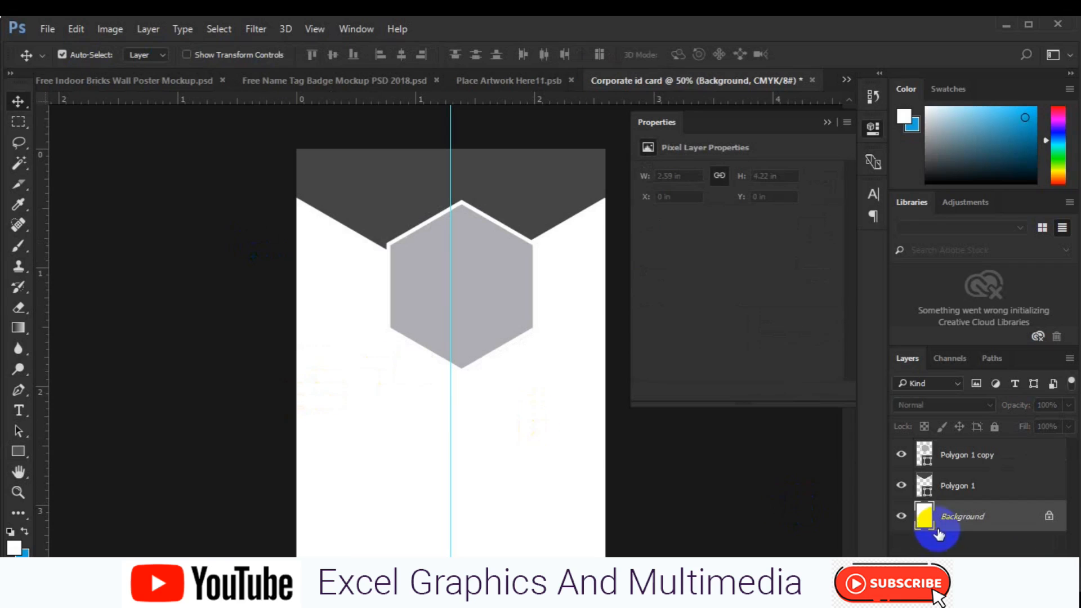
# - On a new layer, create a small three-sided polygon (triangle)
pyautogui.click(1029, 573)
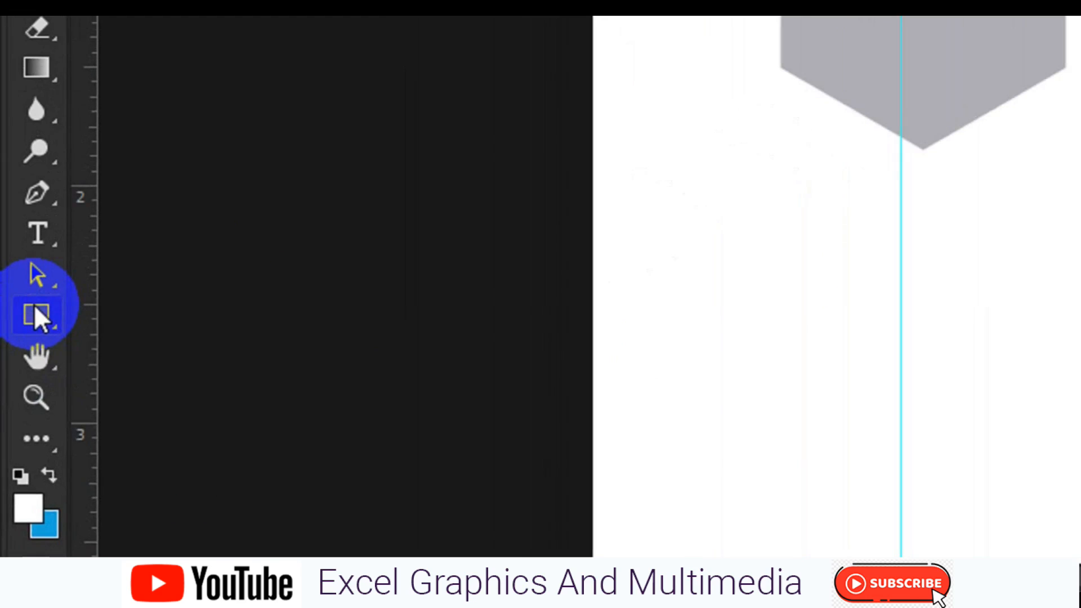
pyautogui.rightClick(35, 309)
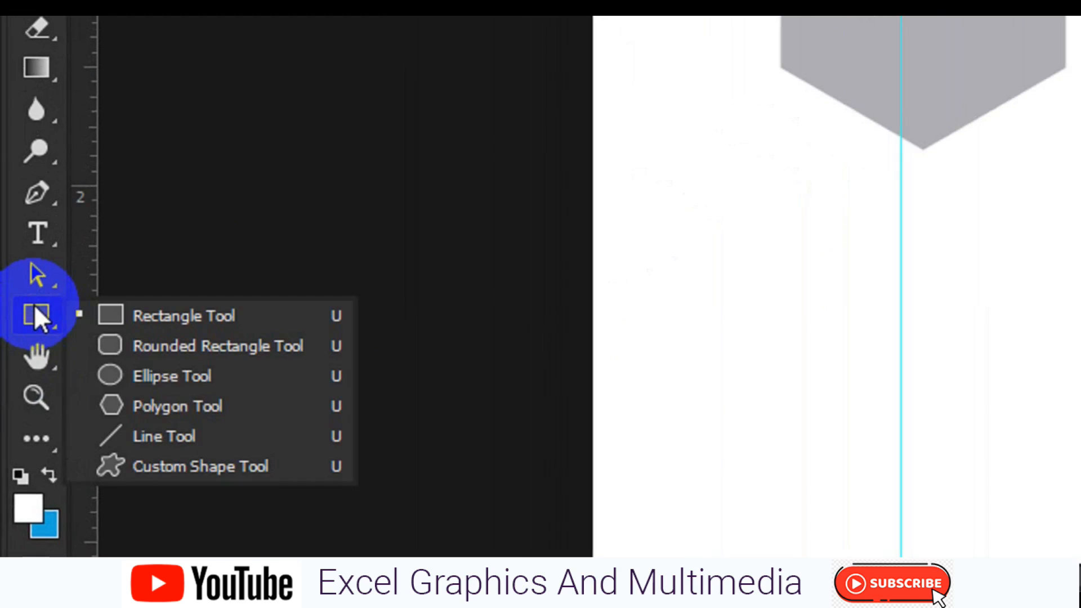
pyautogui.click(133, 404)
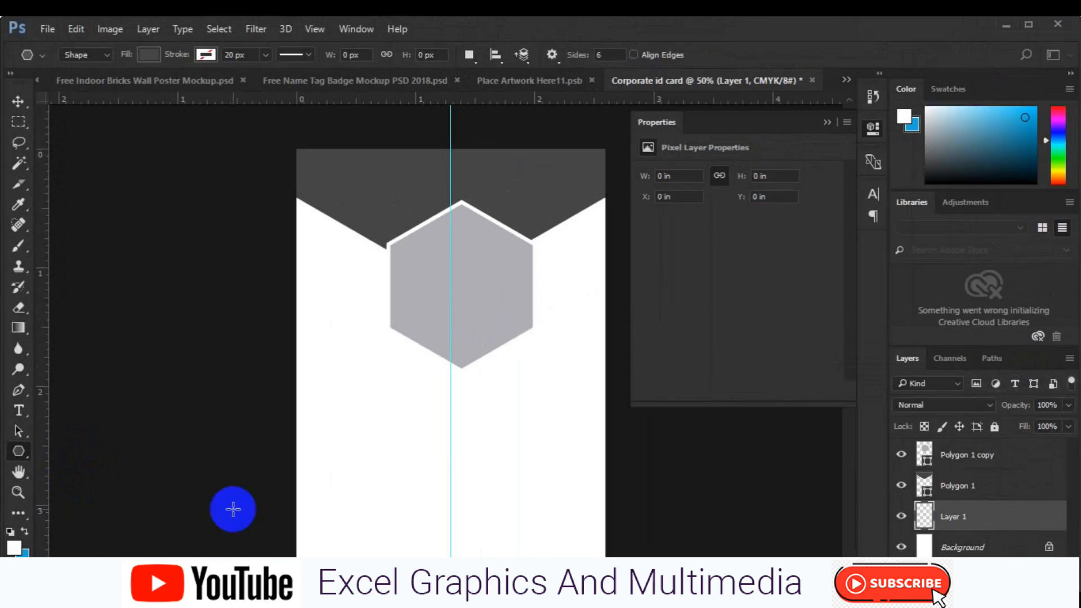
pyautogui.click(451, 465)
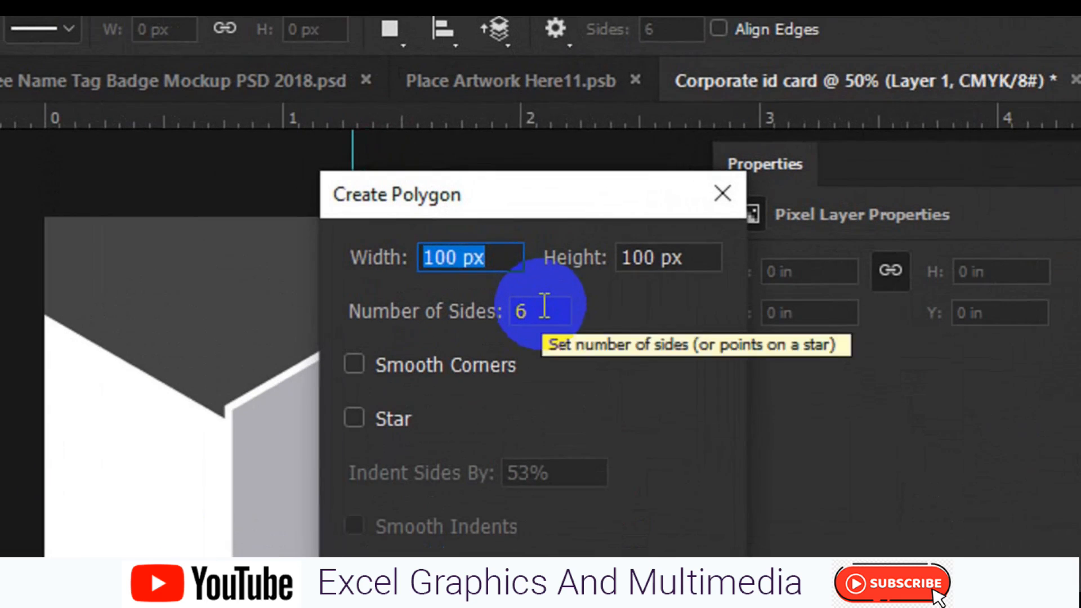
pyautogui.click(546, 193)
pyautogui.write('3')
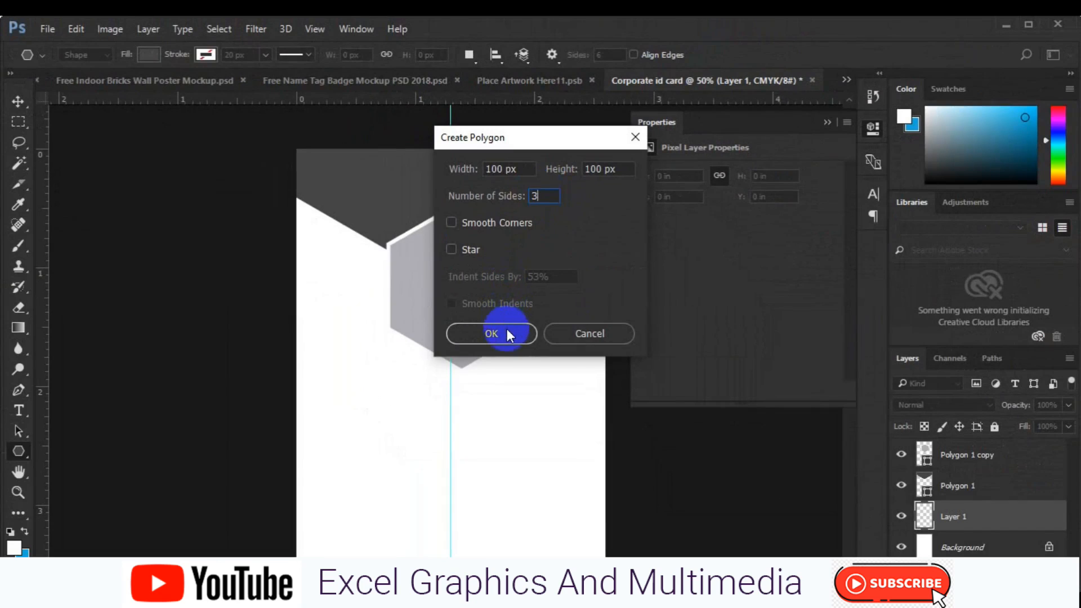
pyautogui.click(506, 328)
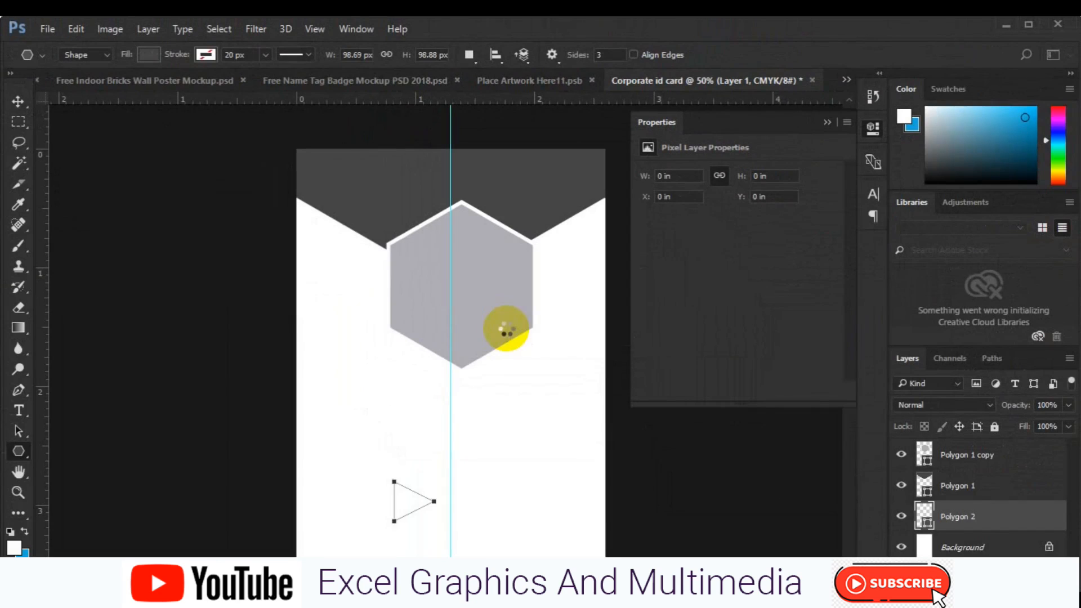
# - Tuck the triangle against the hexagon's lower-left edge, then select it with Polygon 1 copy
pyautogui.press('v')
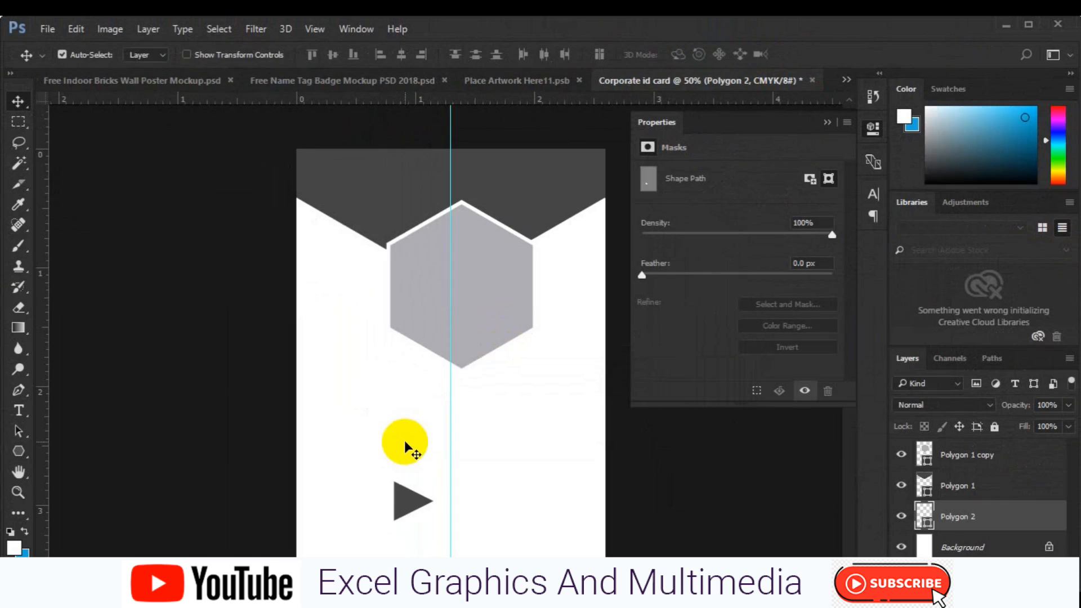
pyautogui.hotkey('ctrl', 't')
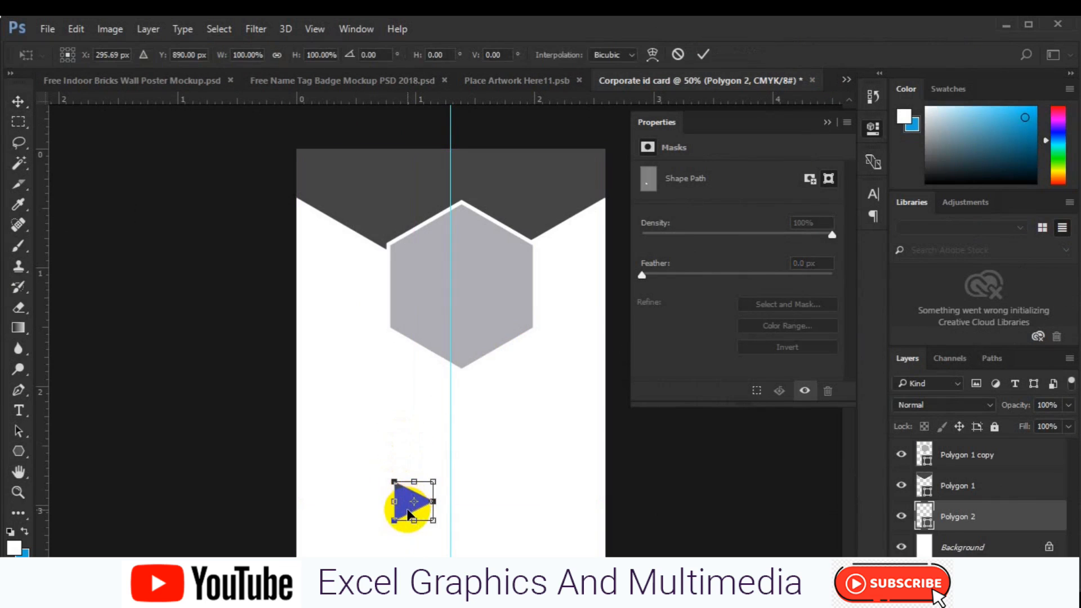
pyautogui.moveTo(408, 513); pyautogui.dragTo(406, 352)
pyautogui.press('Return')
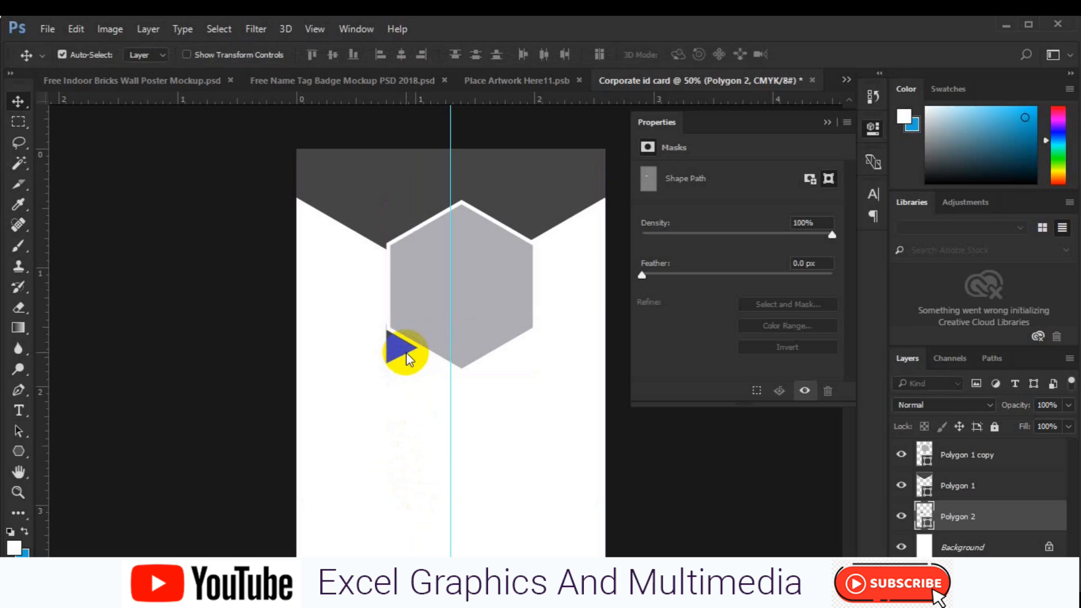
pyautogui.hotkey('ctrl', '+')
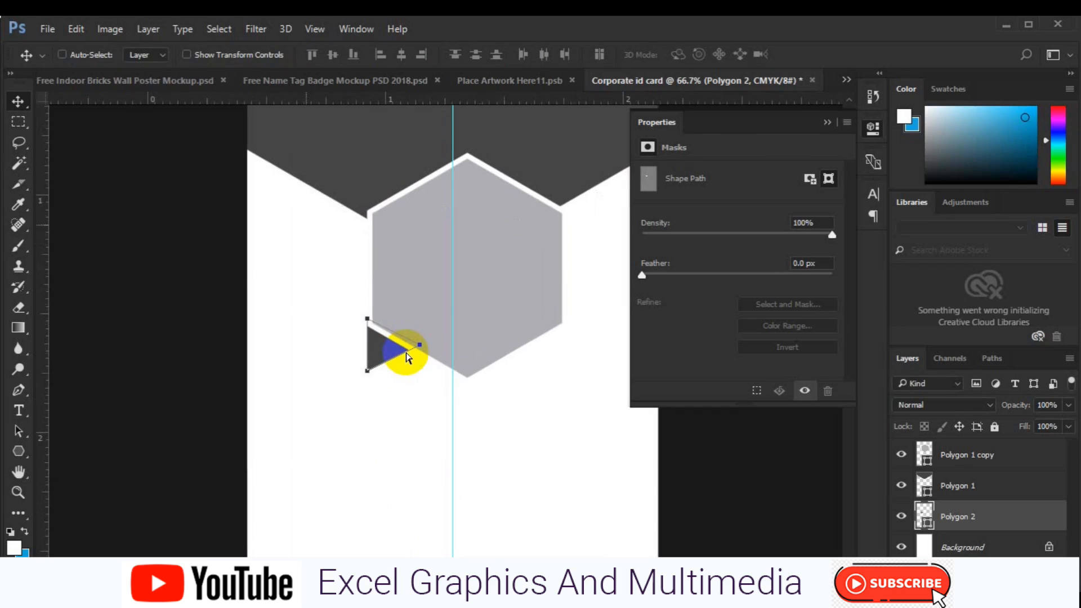
pyautogui.hotkey('ctrl', '+')
pyautogui.moveTo(349, 346); pyautogui.dragTo(354, 366)
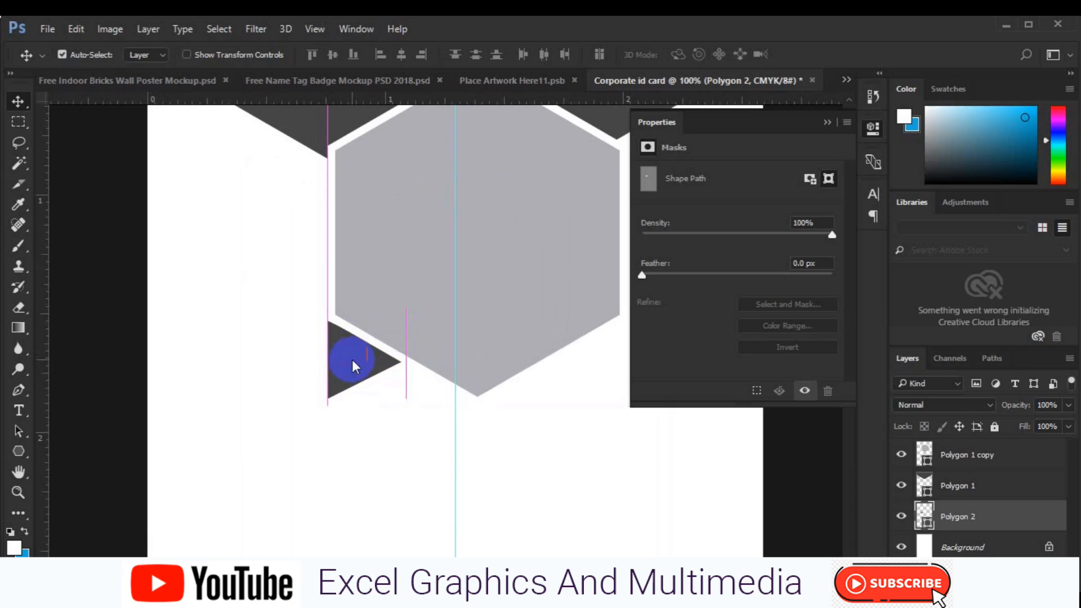
pyautogui.hotkey('ctrl', 't')
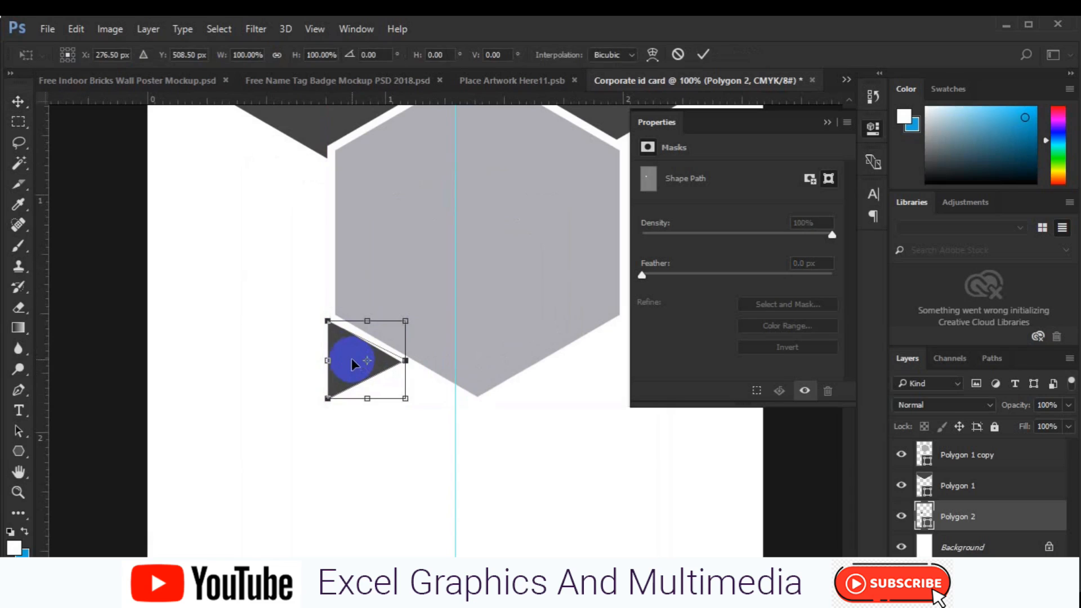
pyautogui.doubleClick(351, 358)
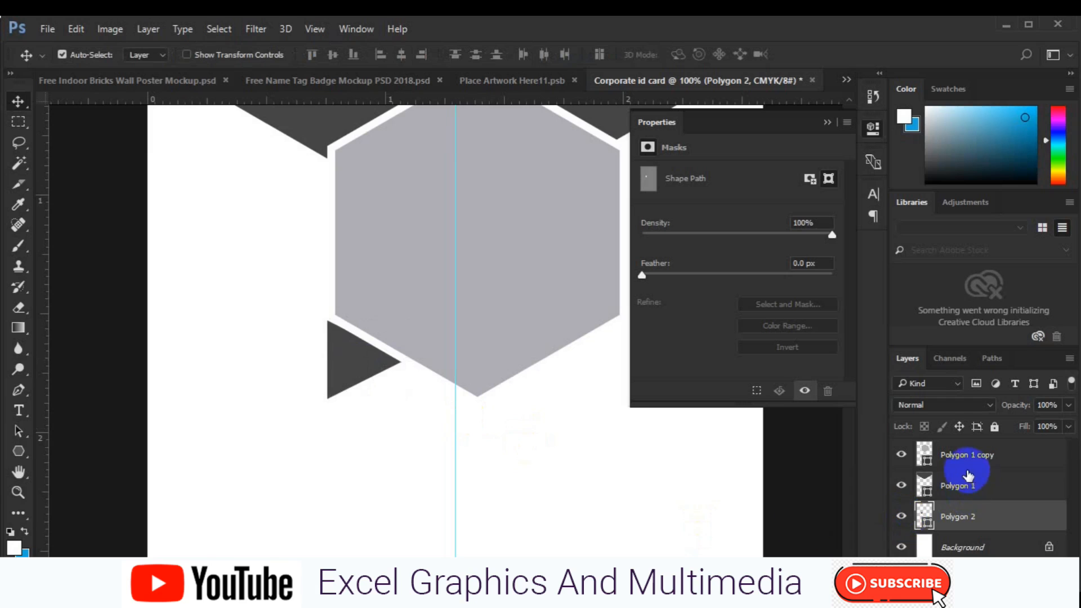
pyautogui.click(482, 317)
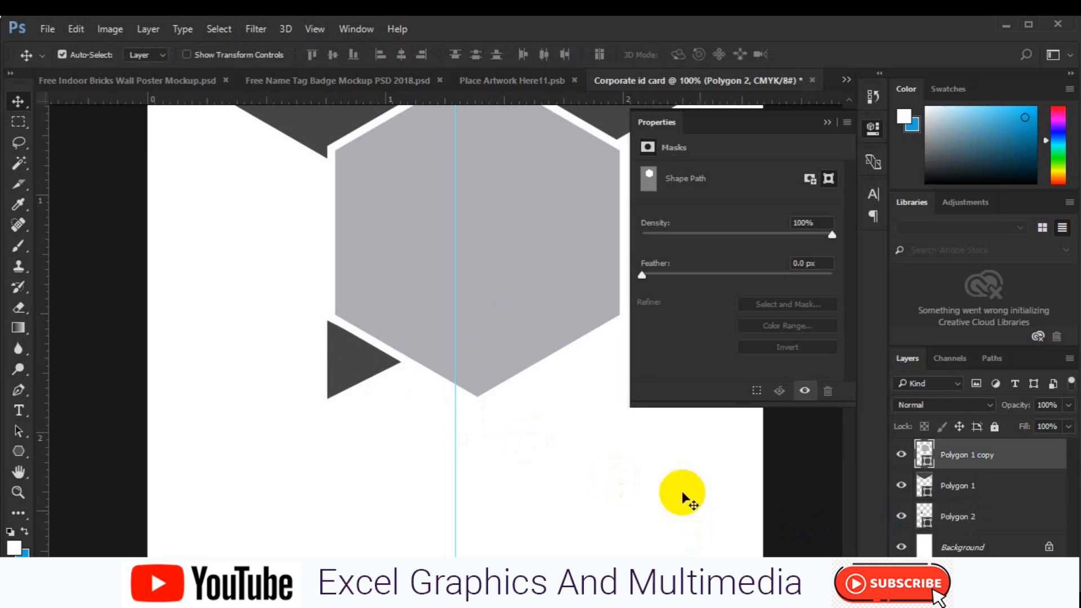
pyautogui.keyDown('ctrl'); pyautogui.click(958, 524); pyautogui.keyUp('ctrl')
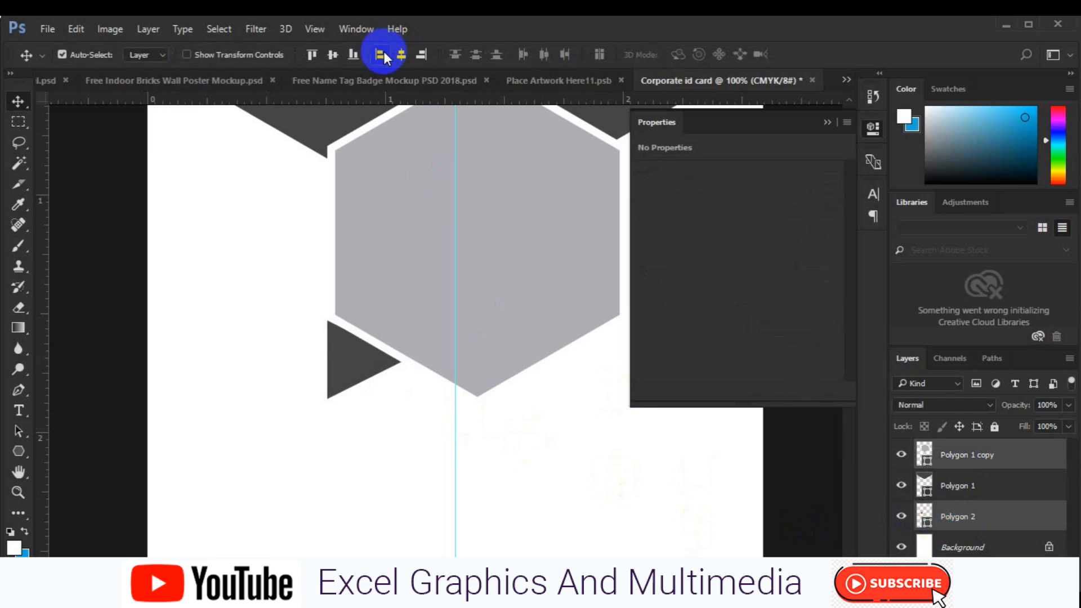
# - Above the Background layer, draw a light grey rectangle over the card's upper-left area
pyautogui.click(976, 545)
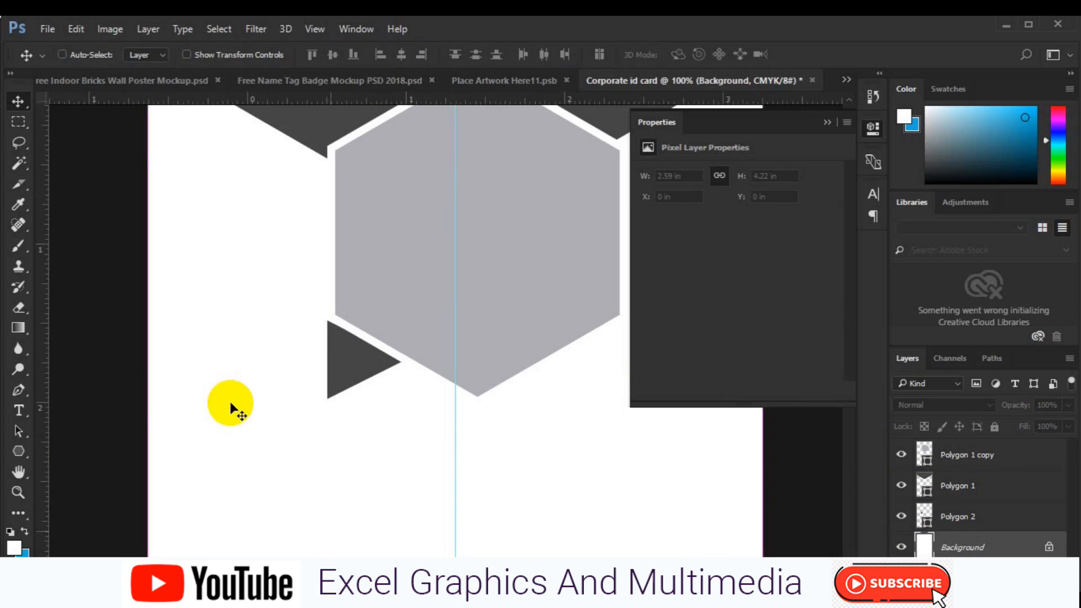
pyautogui.hotkey('ctrl', '-')
pyautogui.moveTo(18, 451); pyautogui.dragTo(63, 450)
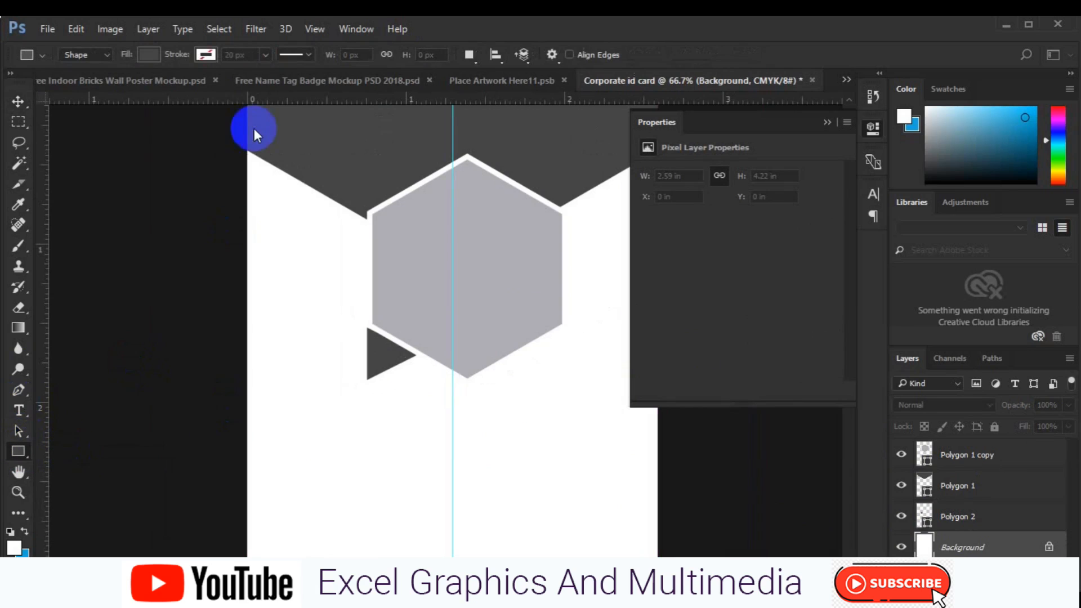
pyautogui.moveTo(246, 147); pyautogui.dragTo(373, 349)
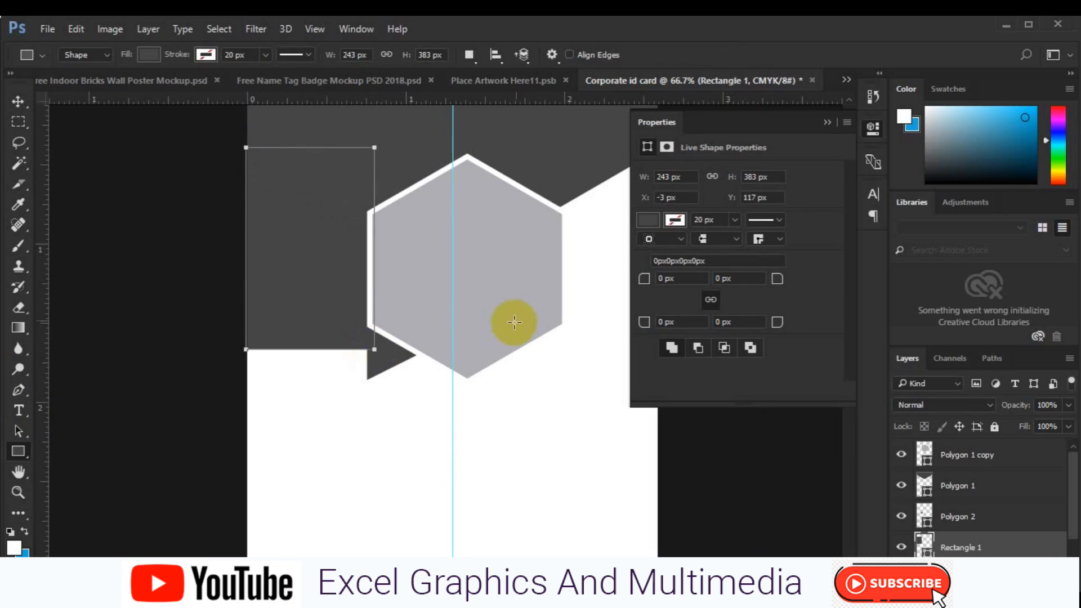
pyautogui.click(647, 219)
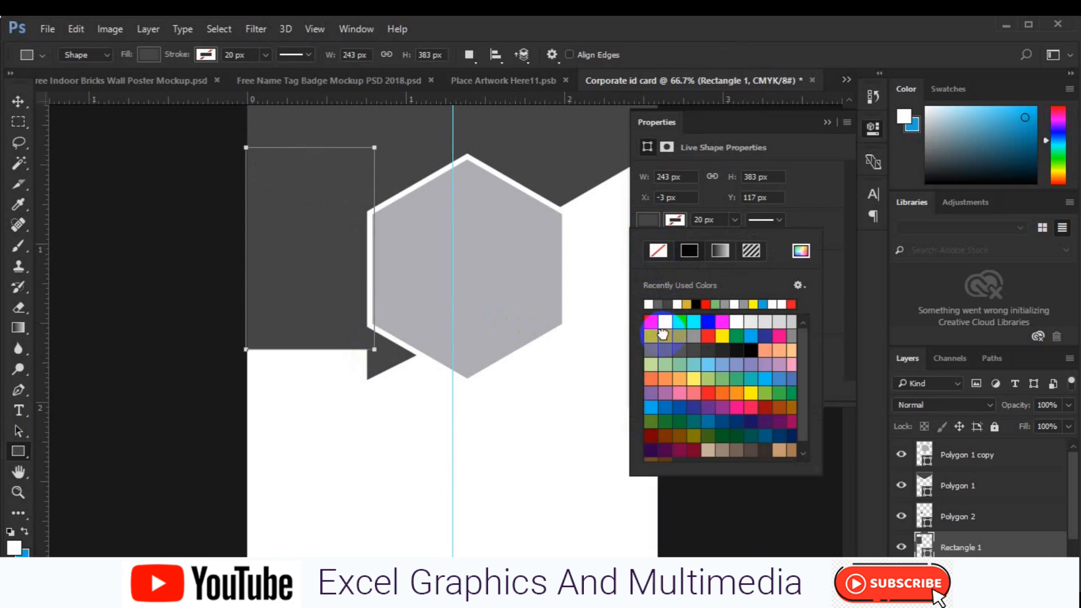
pyautogui.click(660, 335)
pyautogui.click(18, 102)
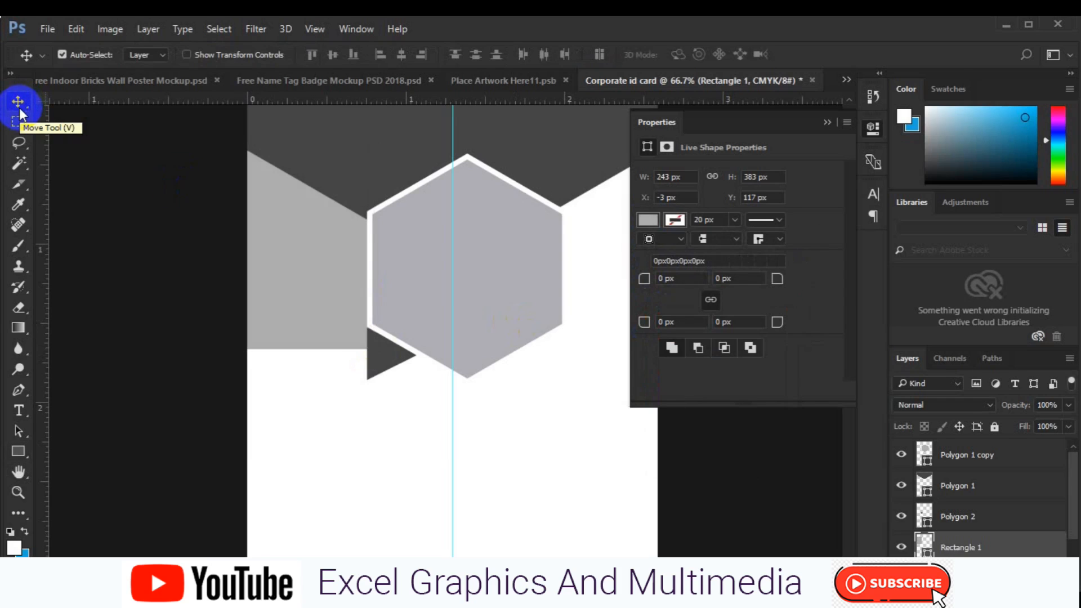
pyautogui.press('ctrl')
pyautogui.hotkey('ctrl', 't')
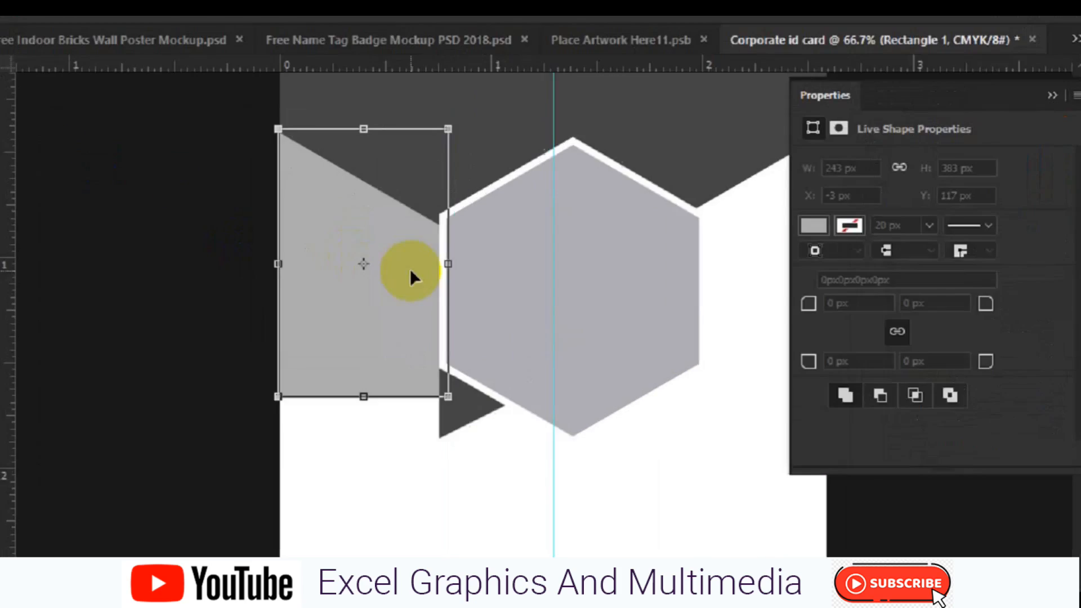
# - Skew the grey rectangle so its right edge drops down over the dark triangle
pyautogui.rightClick(346, 255)
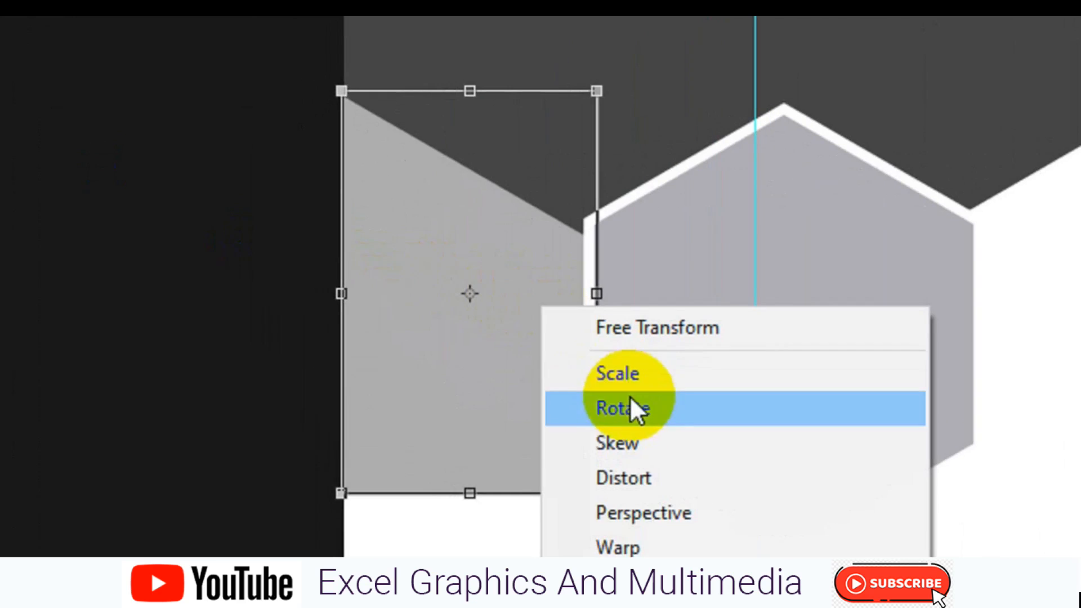
pyautogui.click(629, 445)
pyautogui.moveTo(600, 295); pyautogui.dragTo(594, 352)
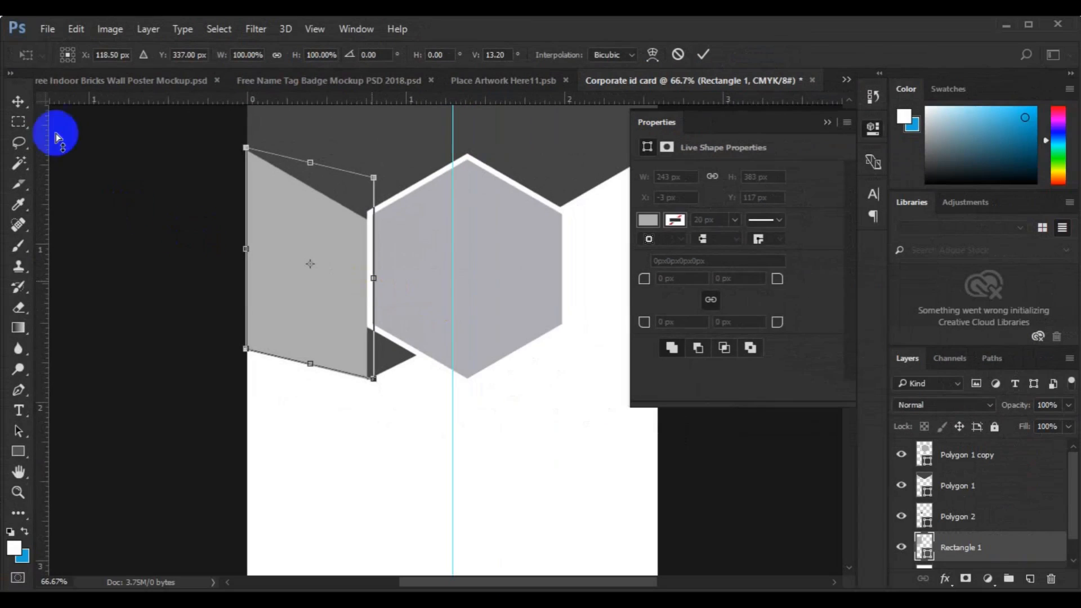
pyautogui.click(18, 102)
pyautogui.click(349, 221)
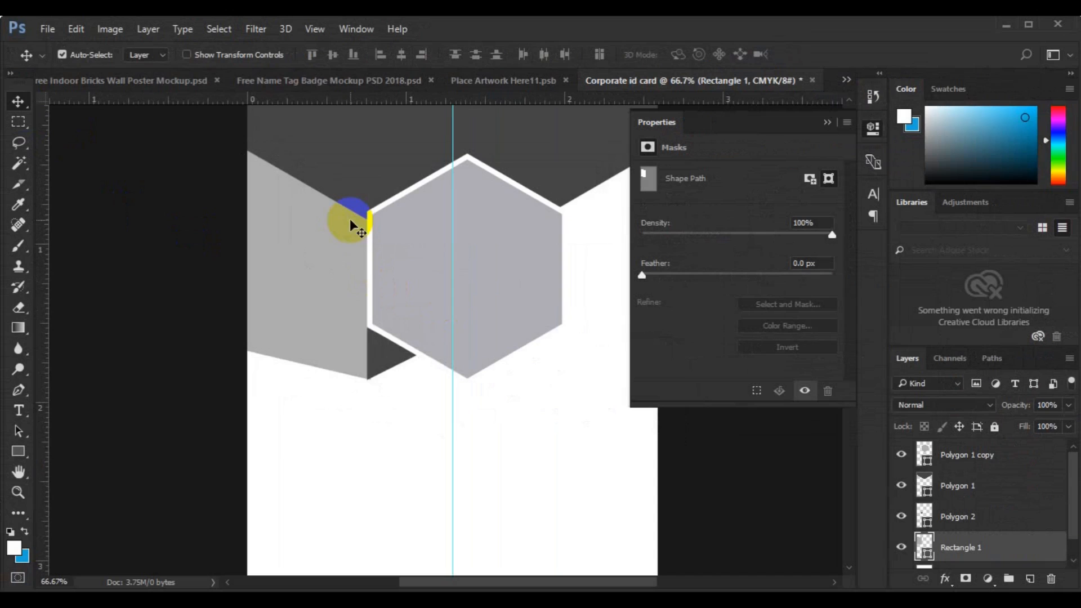
# - Bottom-align Polygon 2 with Rectangle 1, then zoom to 200% to inspect the fold
pyautogui.keyDown('ctrl'); pyautogui.click(952, 511); pyautogui.keyUp('ctrl')
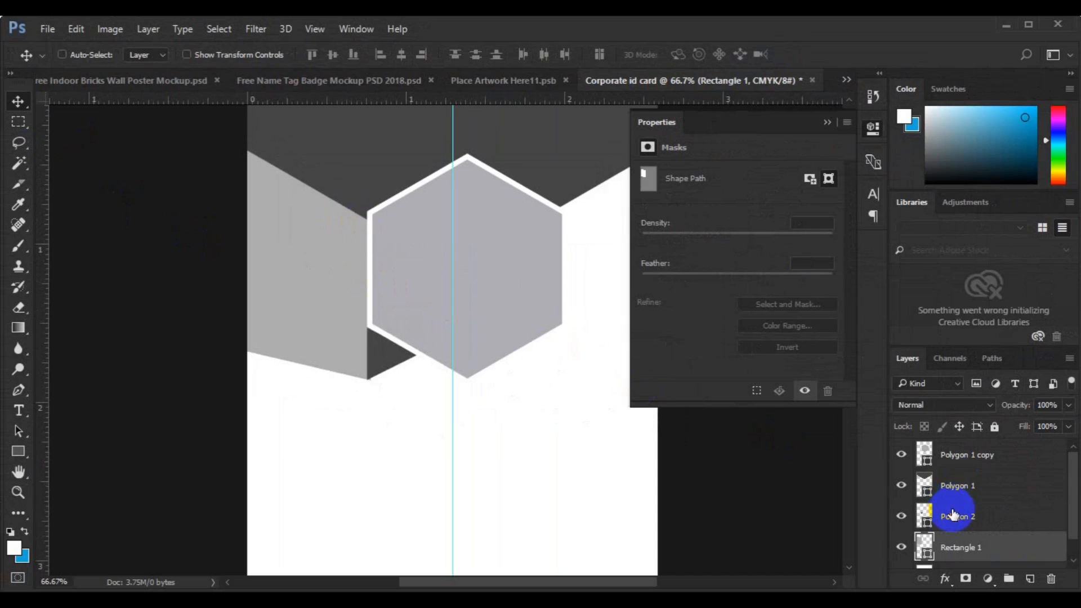
pyautogui.click(349, 56)
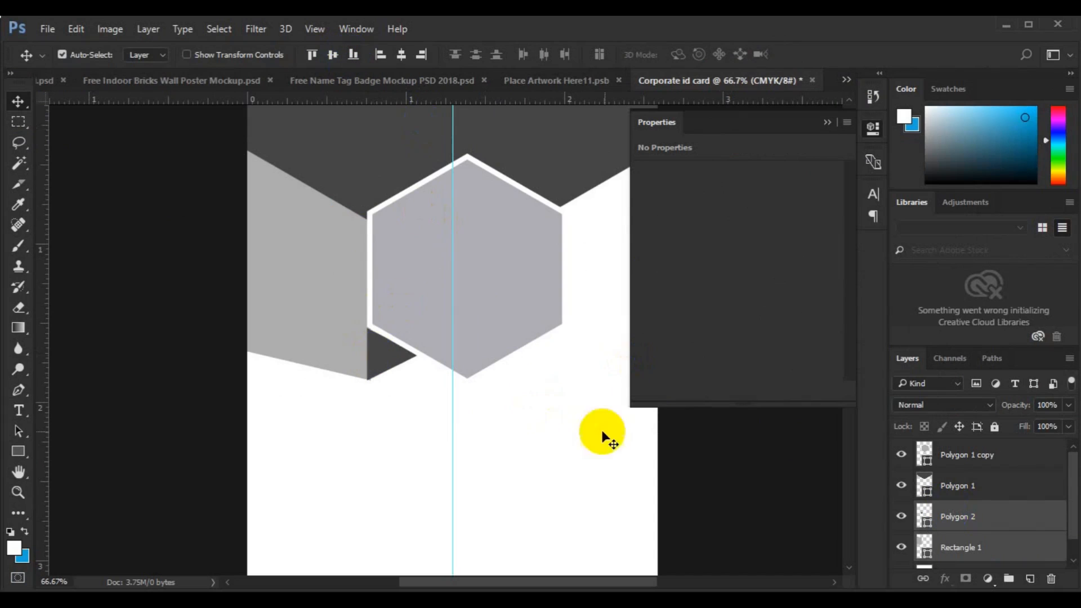
pyautogui.click(958, 528)
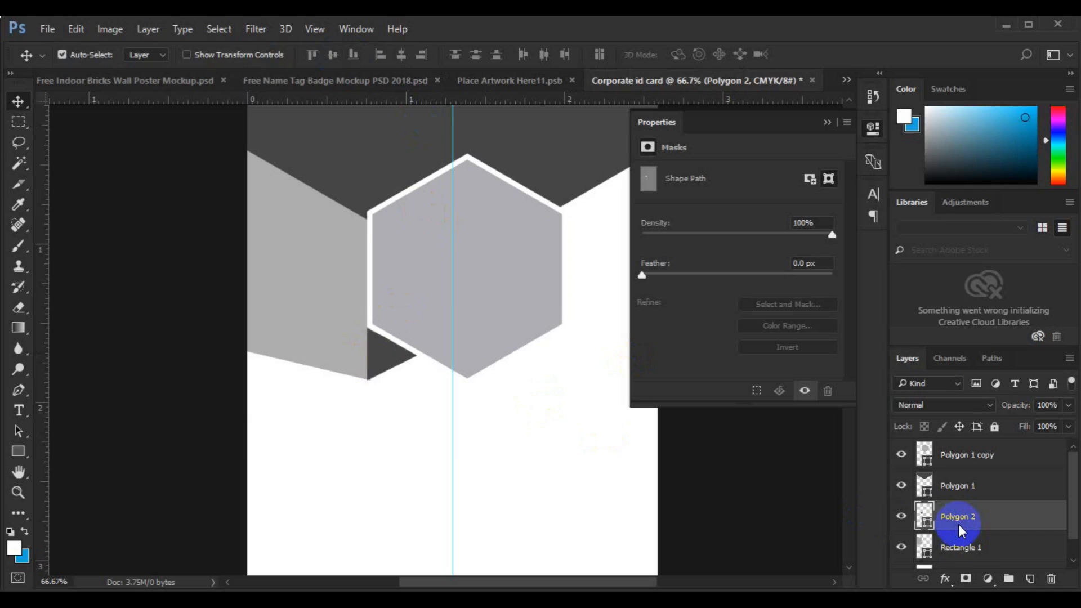
pyautogui.click(825, 123)
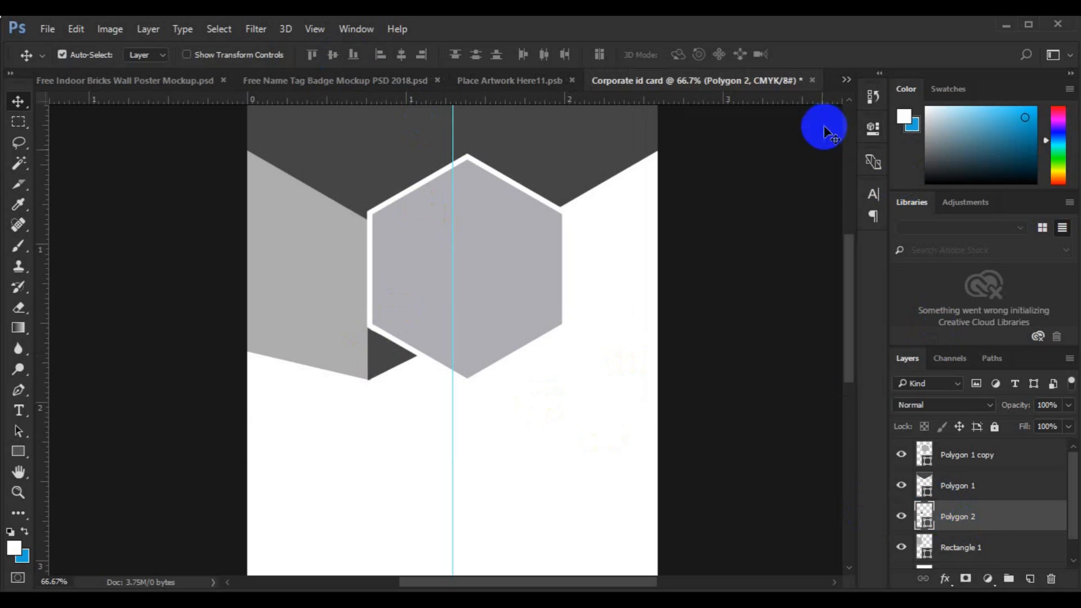
pyautogui.keyDown('shift'); pyautogui.click(980, 547); pyautogui.keyUp('shift')
pyautogui.hotkey('ctrl', '+')
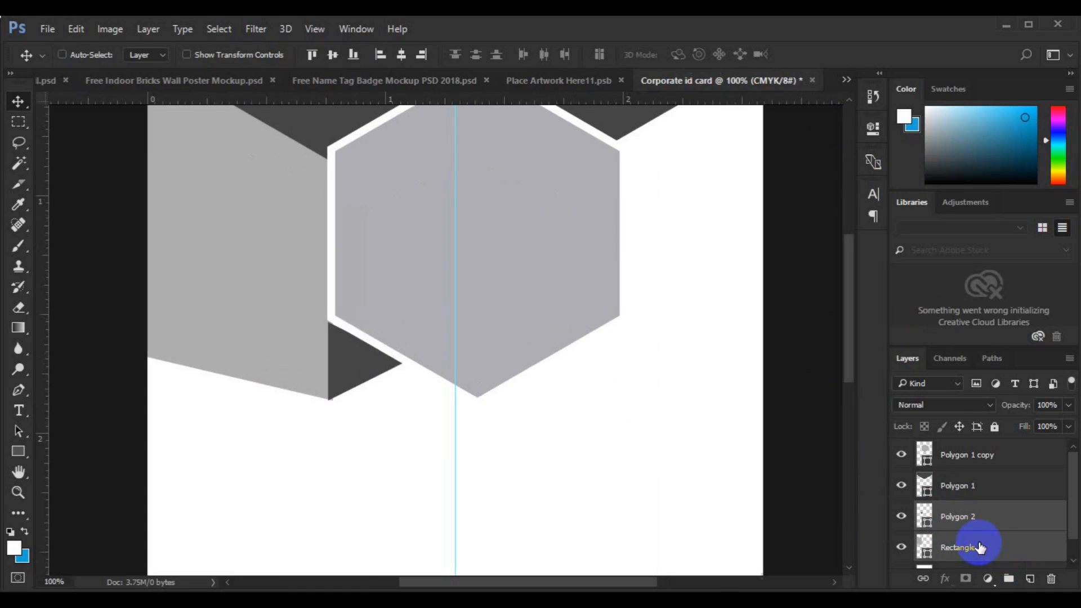
pyautogui.hotkey('ctrl', '+')
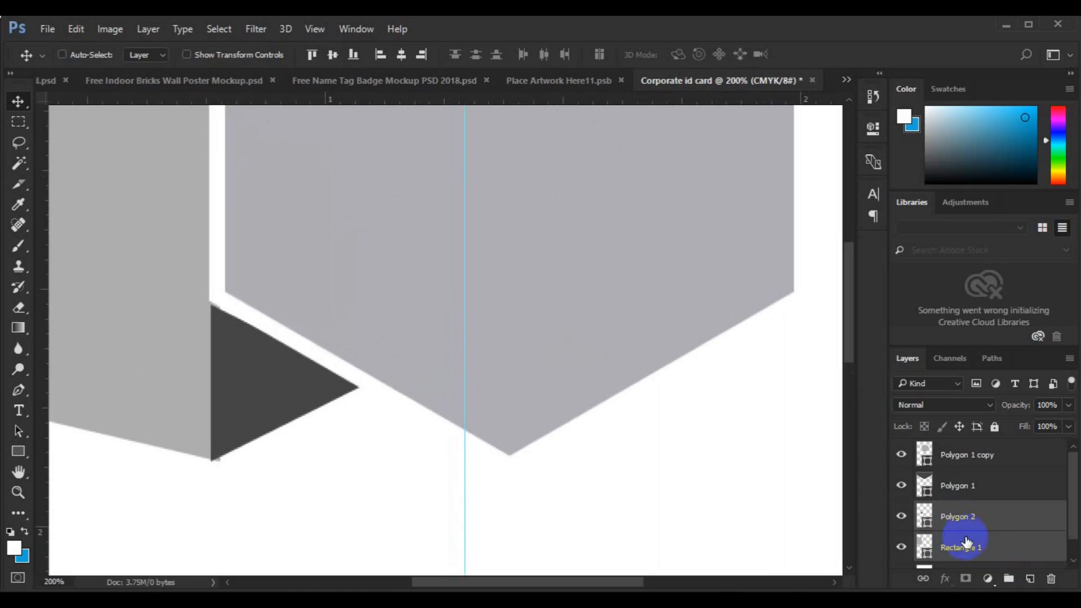
pyautogui.keyDown('ctrl'); pyautogui.click(972, 533); pyautogui.keyUp('ctrl')
pyautogui.click(150, 388)
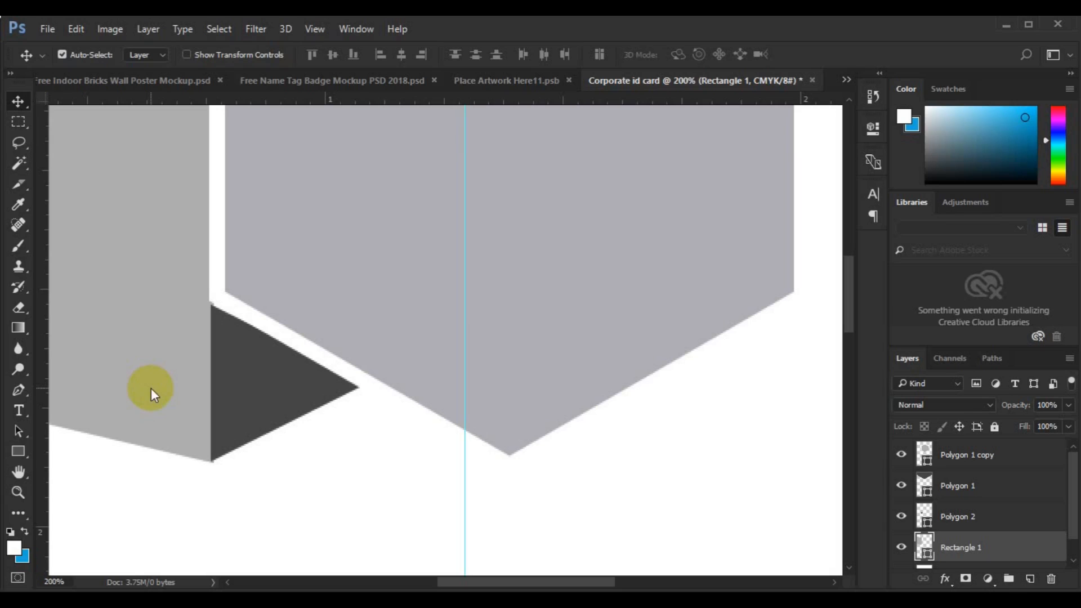
# - Group Rectangle 1 with Polygon 2 and duplicate the group
pyautogui.hotkey('ctrl', '0')
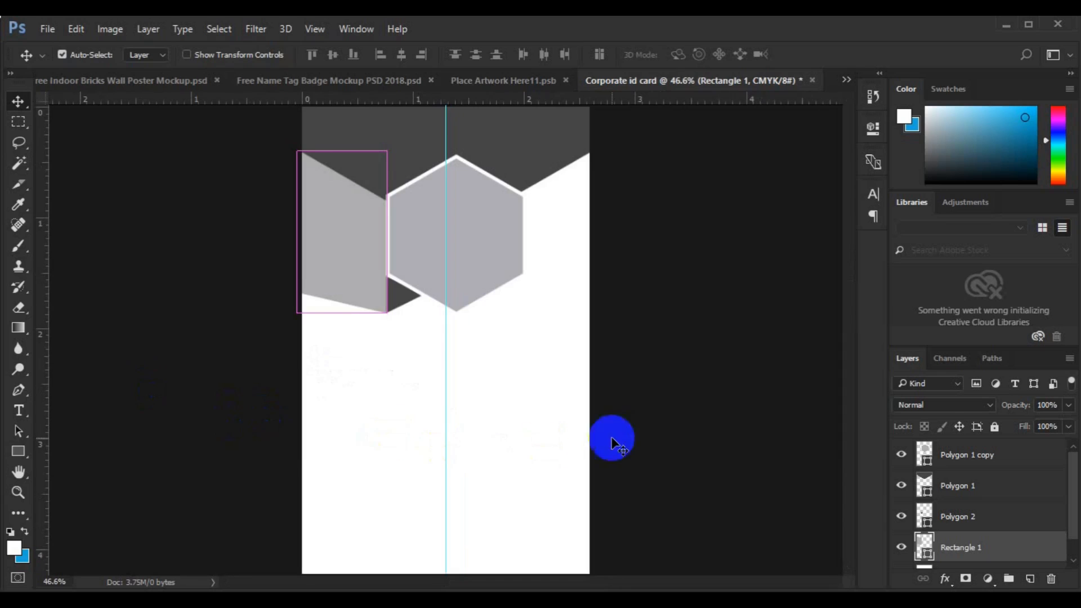
pyautogui.keyDown('shift'); pyautogui.click(961, 523); pyautogui.keyUp('shift')
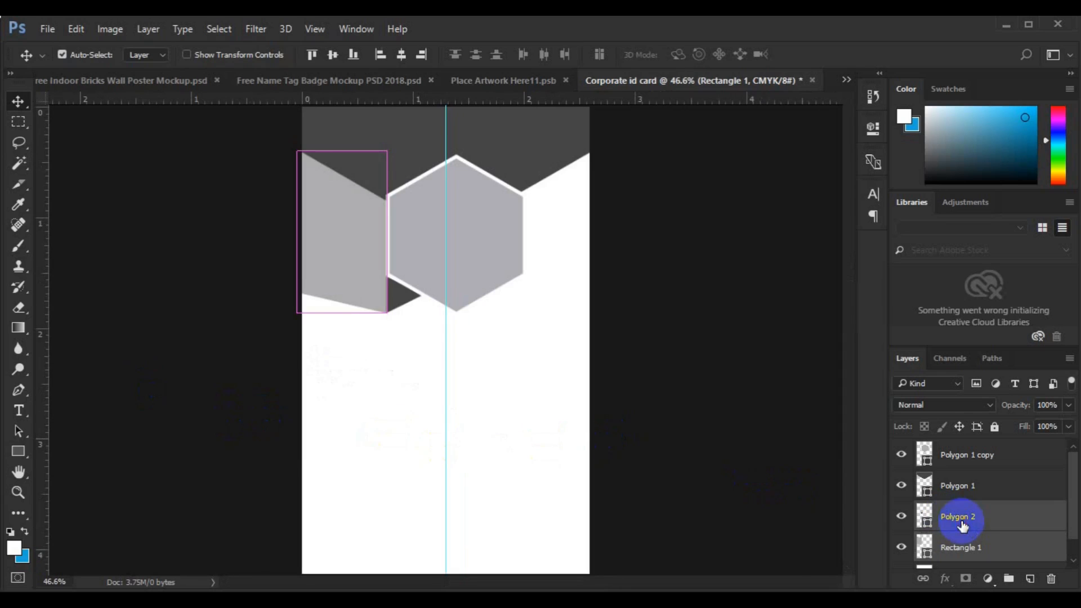
pyautogui.click(1072, 560)
pyautogui.hotkey('ctrl', 'g')
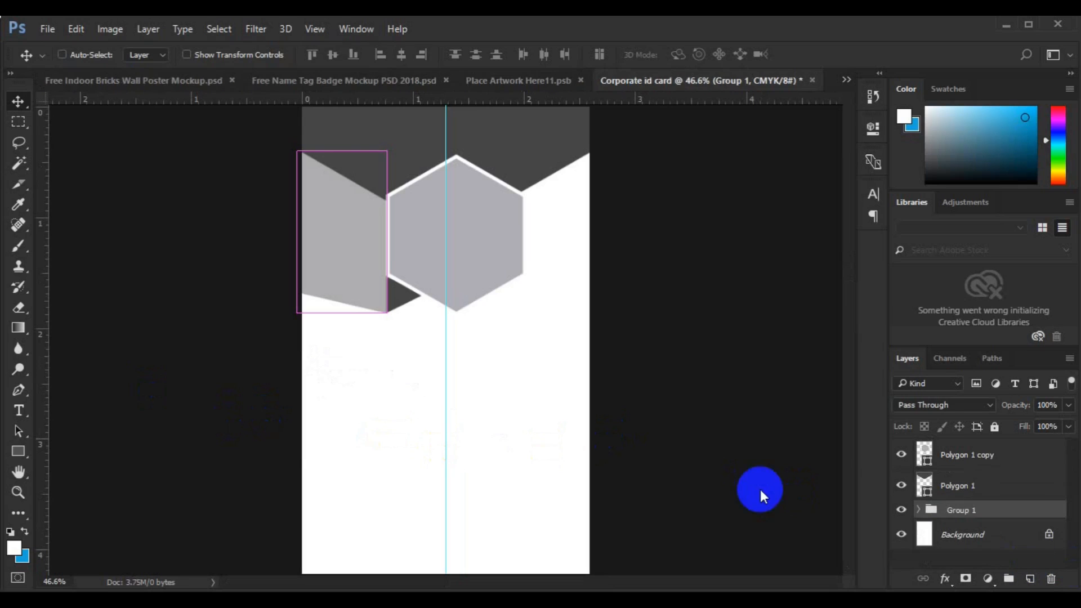
pyautogui.hotkey('ctrl', 'j')
# - Flip the duplicated group horizontally and align it to the card's right edge
pyautogui.hotkey('ctrl', 't')
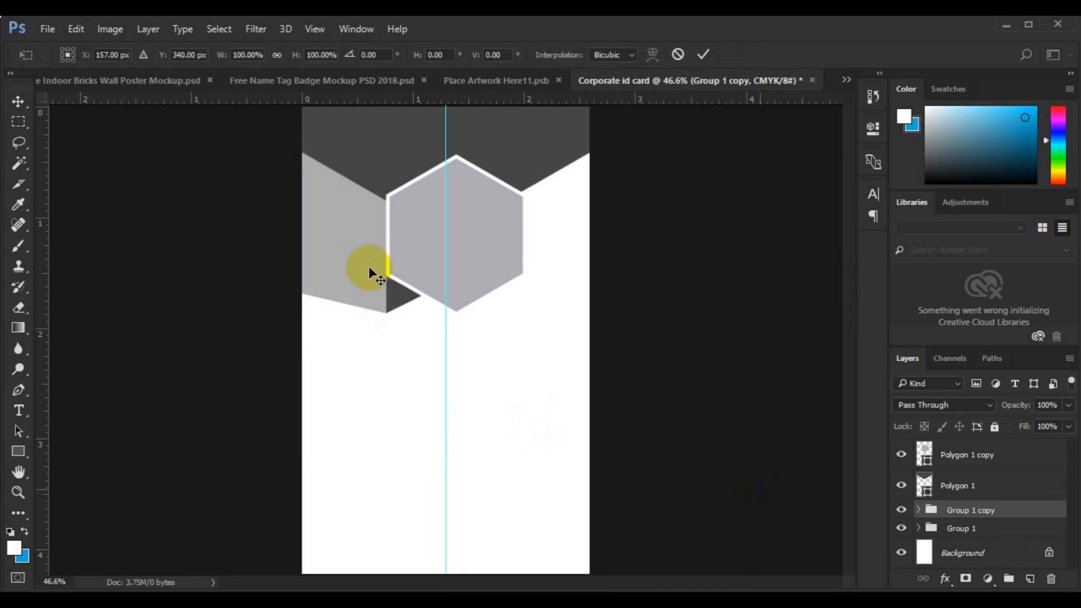
pyautogui.rightClick(366, 265)
pyautogui.click(452, 503)
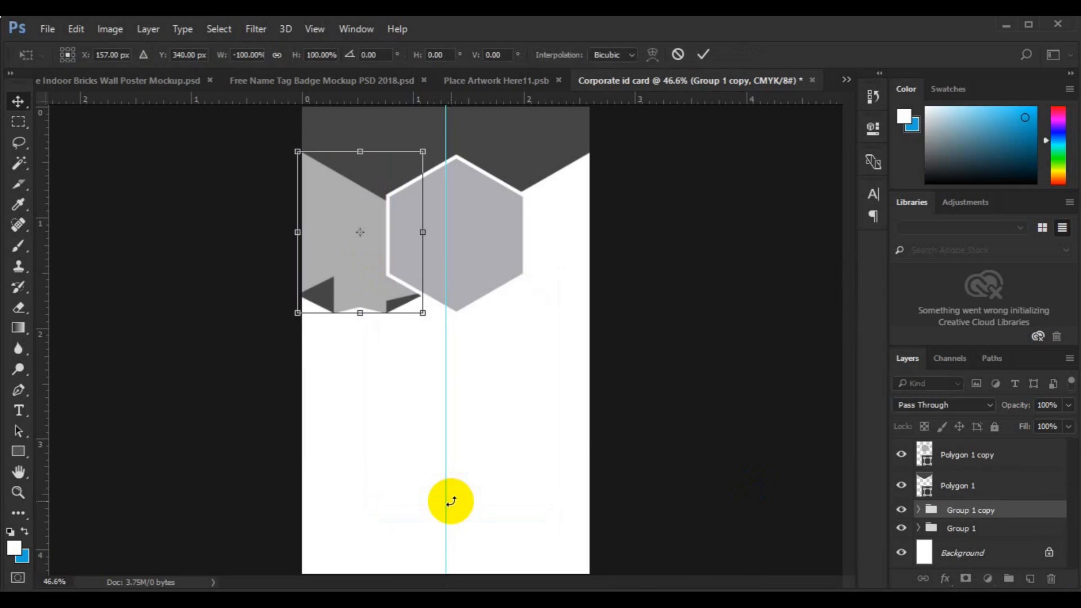
pyautogui.press('Return')
pyautogui.hotkey('ctrl', 'a')
pyautogui.click(421, 61)
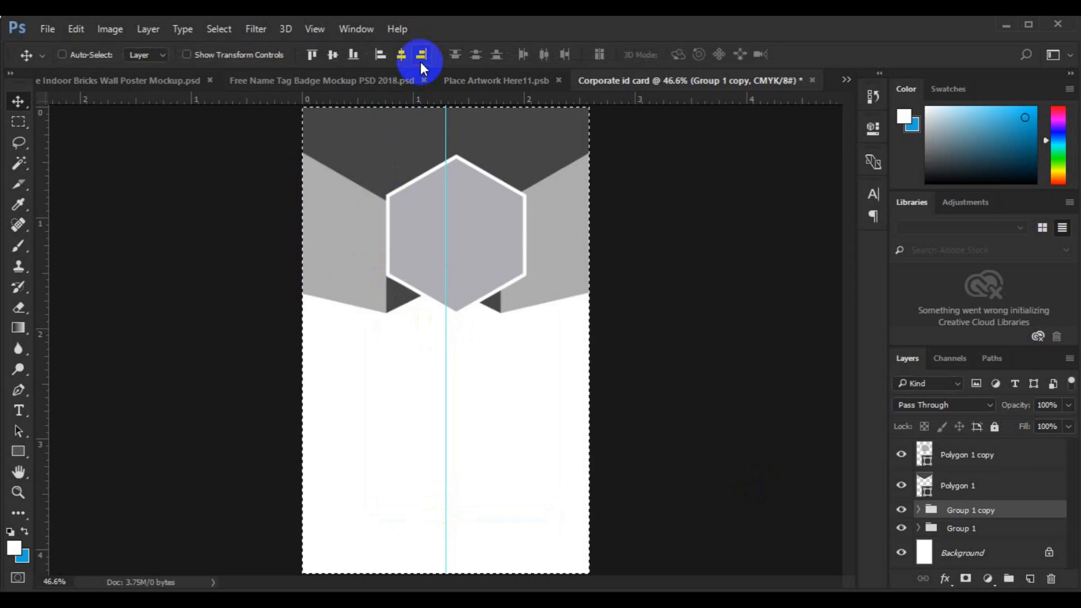
pyautogui.hotkey('ctrl', 'd')
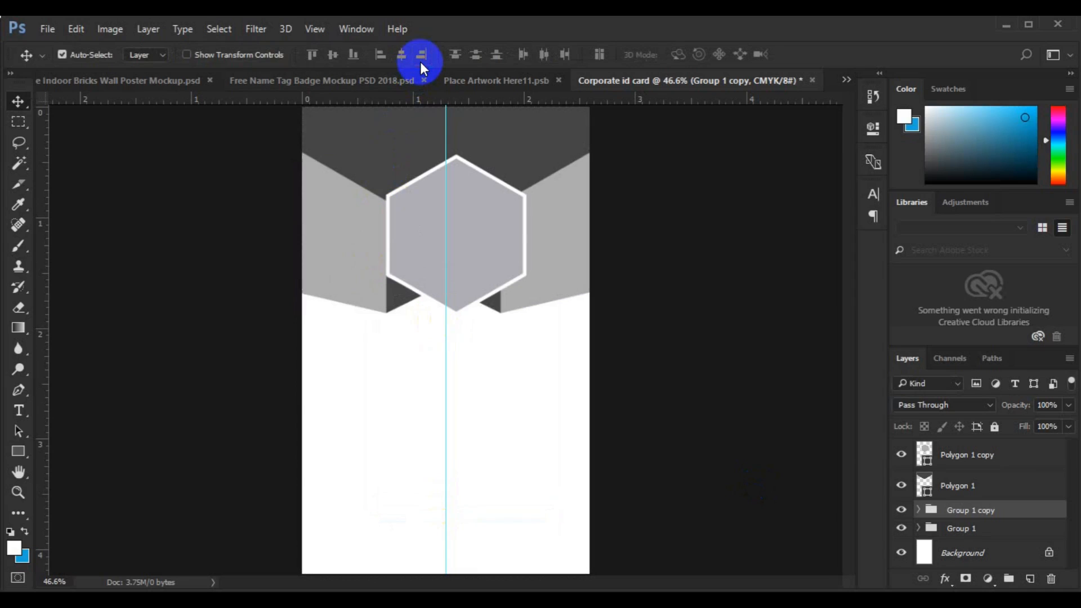
# - Move the right grey panel slightly right and bottom-align Group 1 with Group 1 copy
pyautogui.hotkey('ctrl', '+')
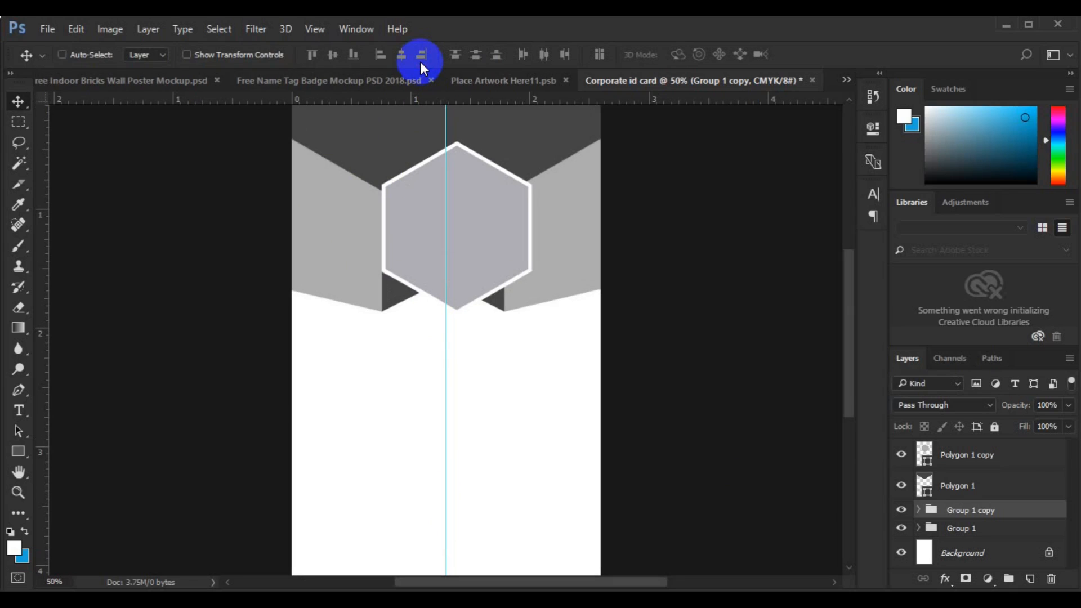
pyautogui.hotkey('ctrl', 't')
pyautogui.moveTo(582, 238); pyautogui.dragTo(596, 241)
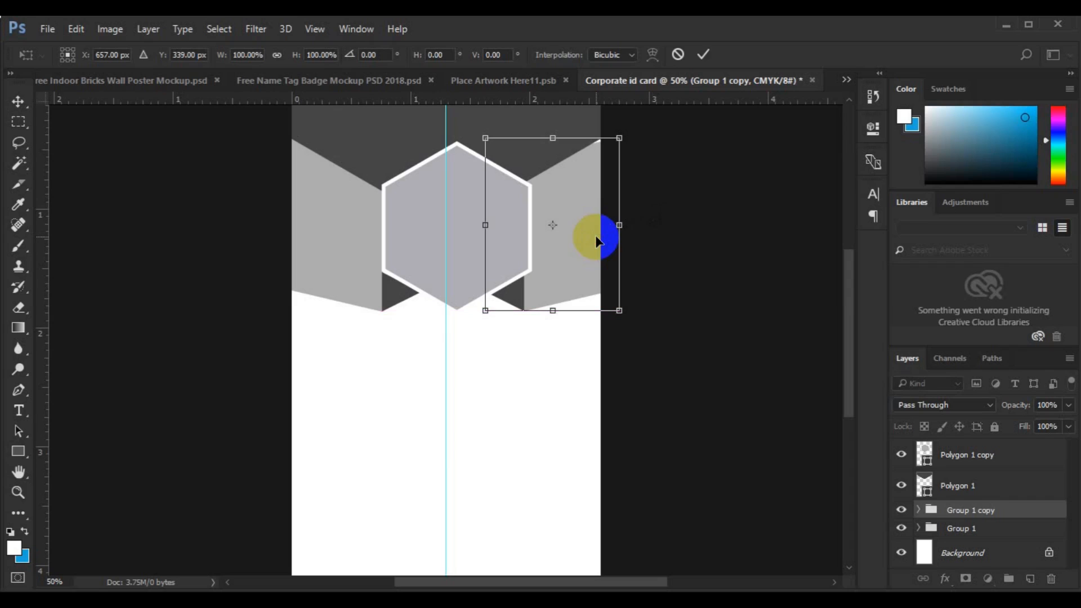
pyautogui.press('Return')
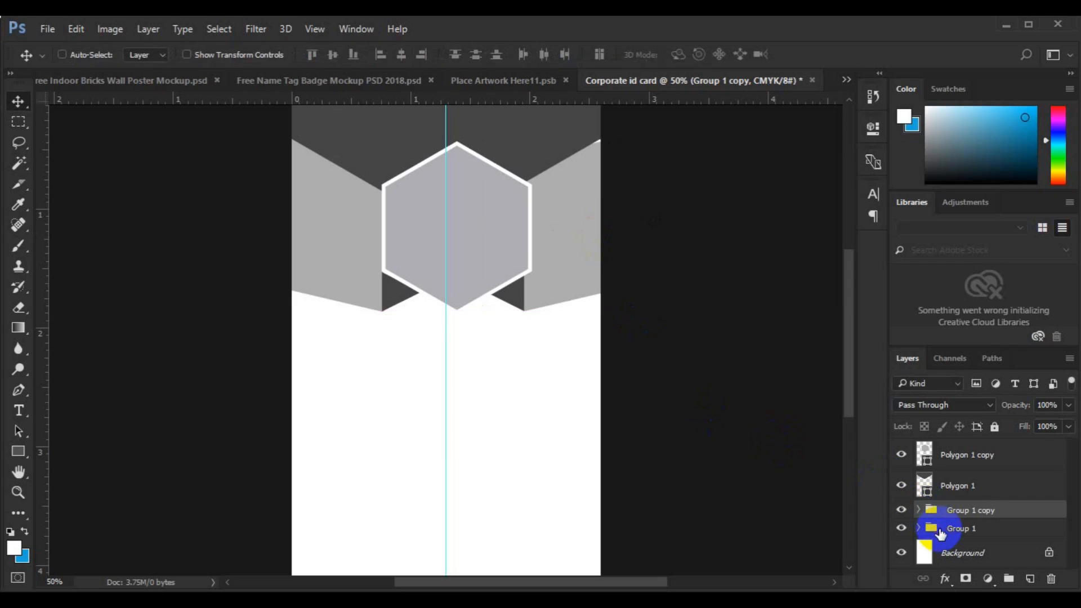
pyautogui.keyDown('ctrl'); pyautogui.click(939, 532); pyautogui.keyUp('ctrl')
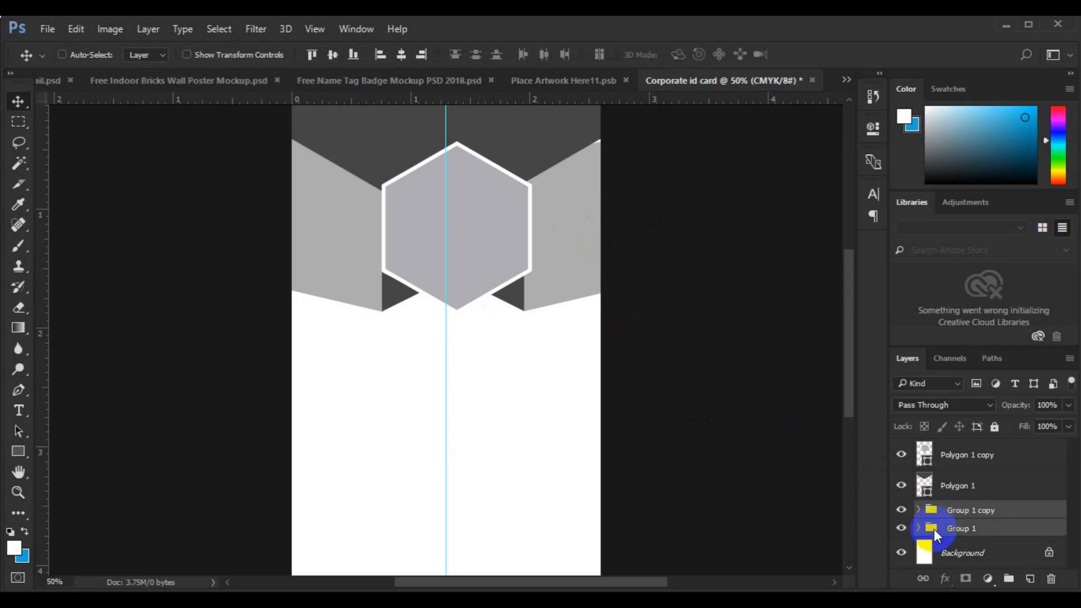
pyautogui.click(355, 55)
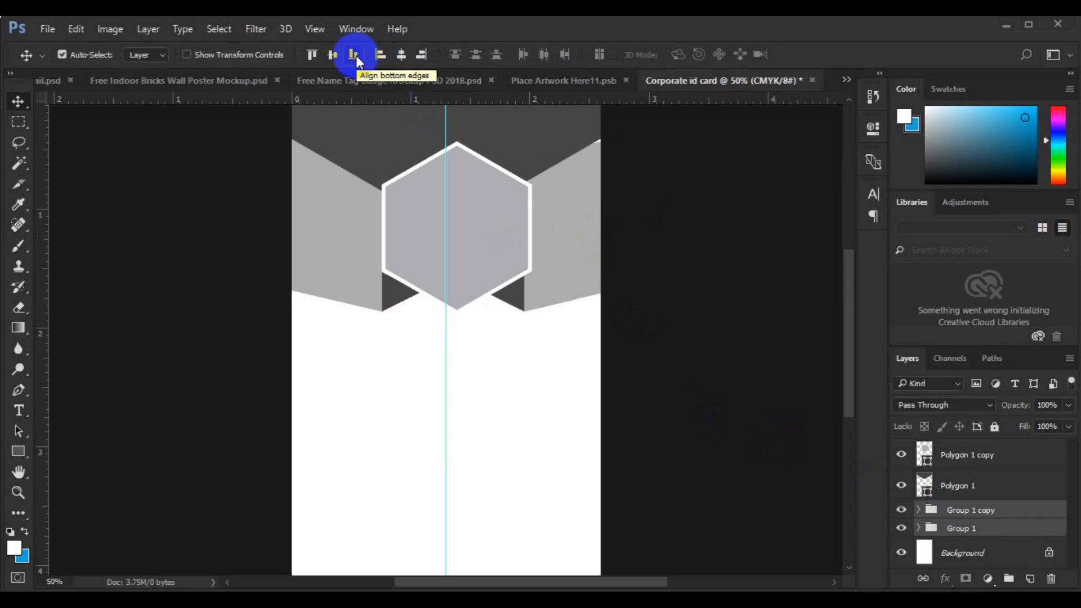
pyautogui.click(449, 231)
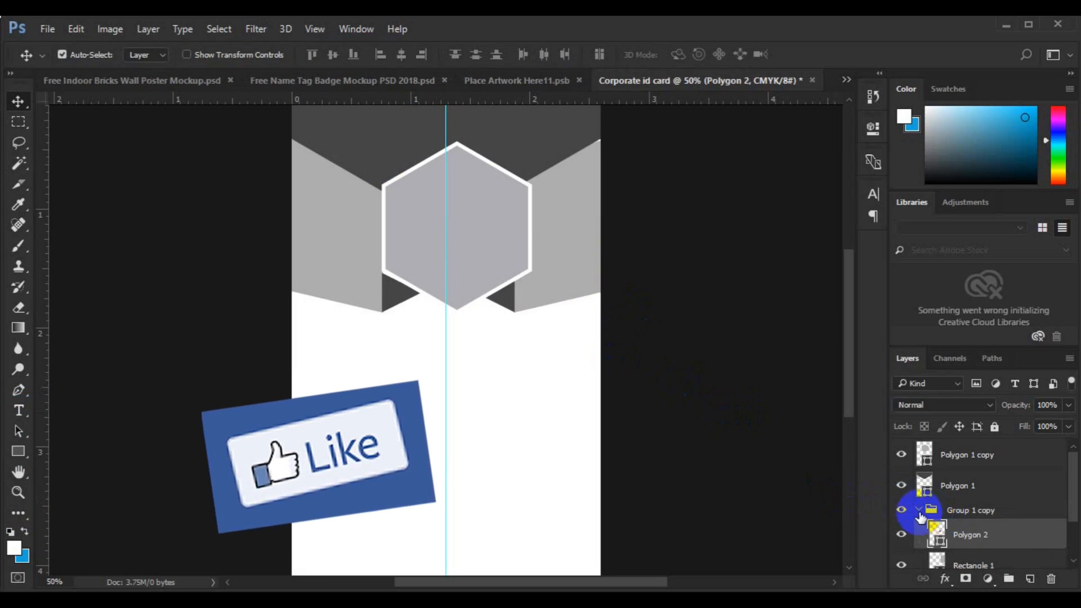
# - Fill the left panel, Rectangle 1, with light green #7bc440
pyautogui.click(926, 510)
pyautogui.click(918, 509)
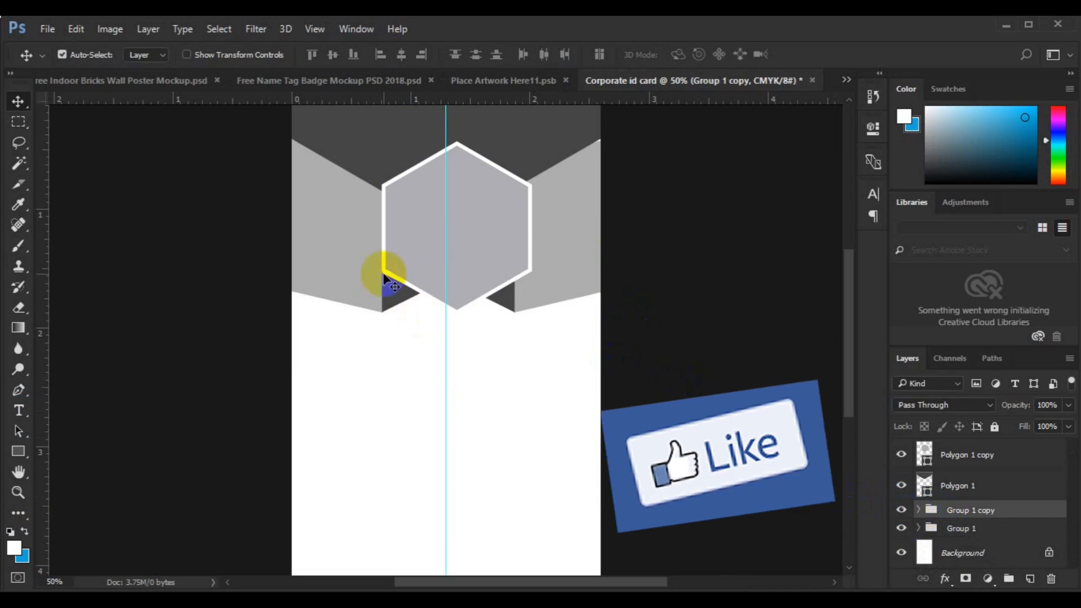
pyautogui.click(487, 374)
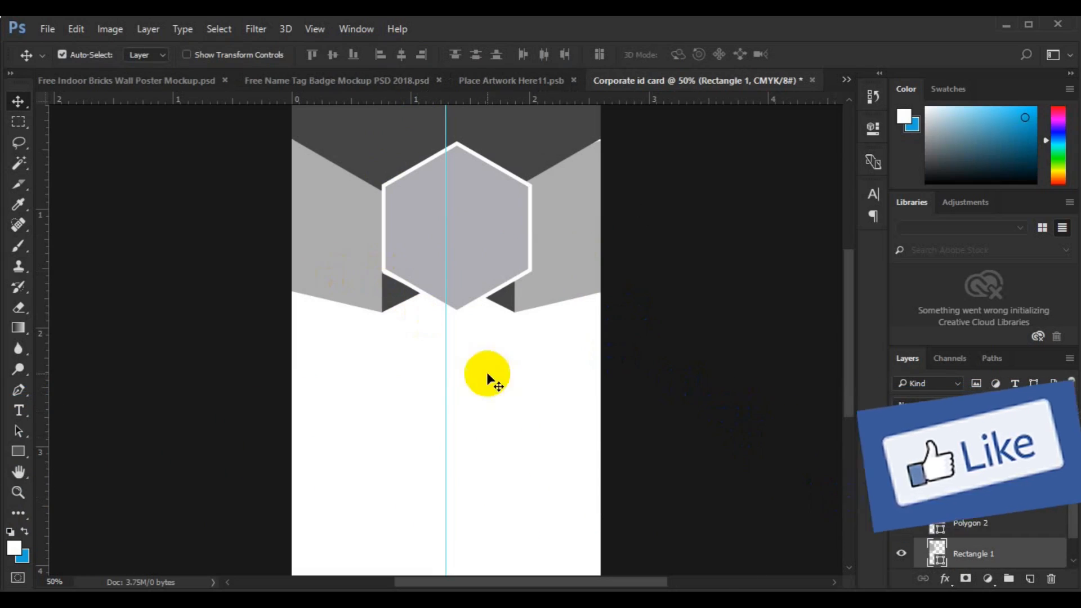
pyautogui.doubleClick(937, 561)
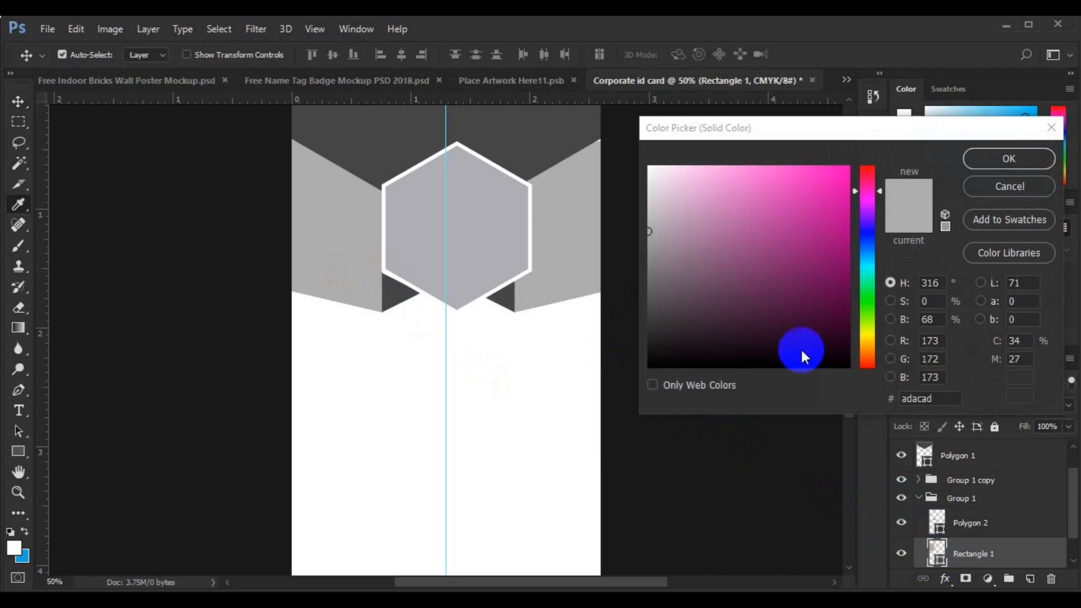
pyautogui.click(866, 314)
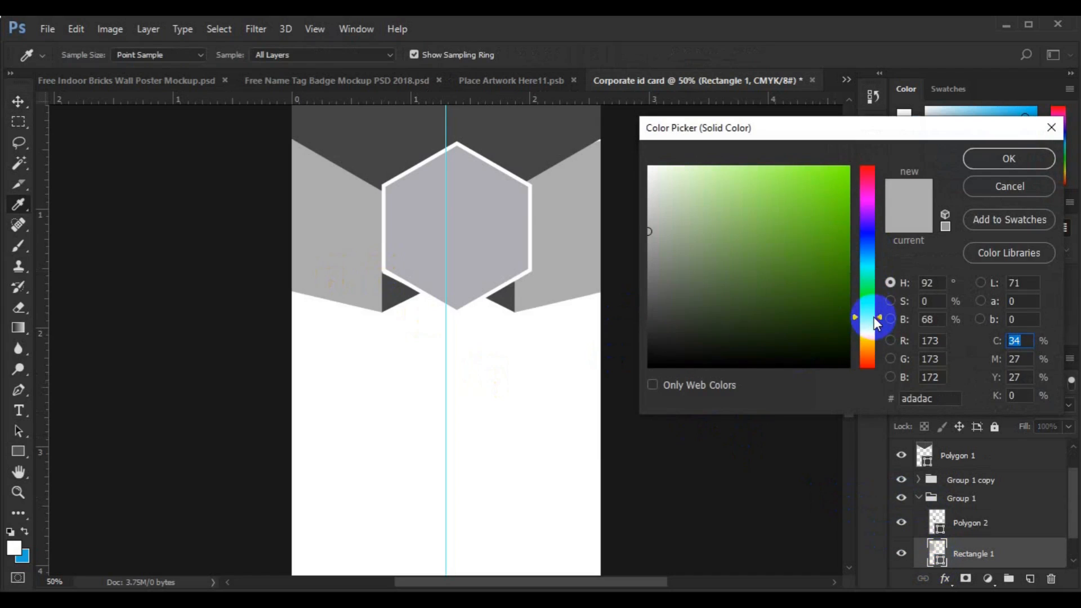
pyautogui.click(823, 187)
pyautogui.click(945, 195)
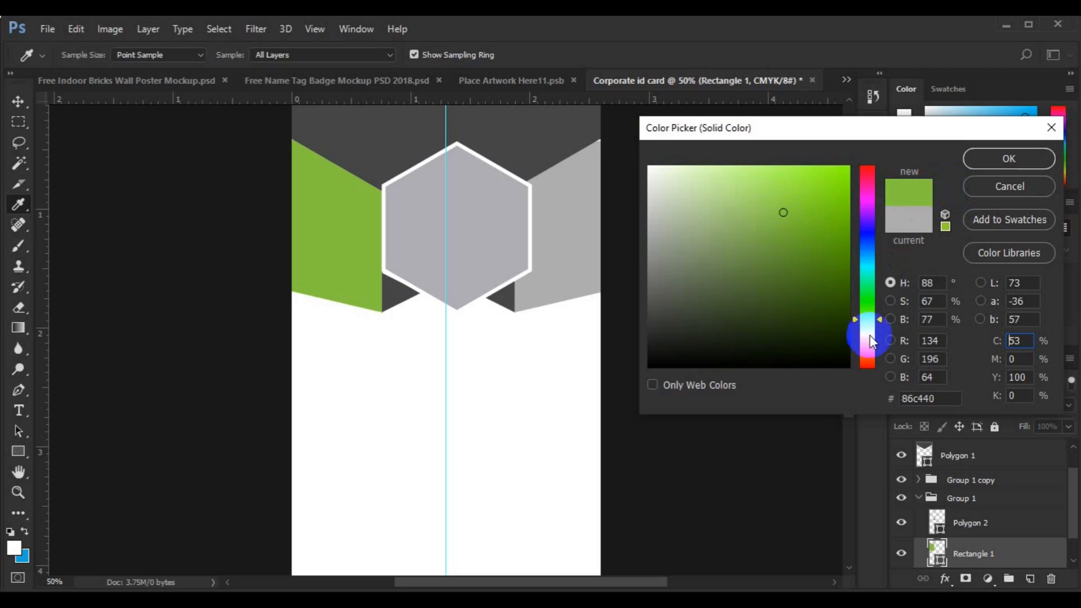
pyautogui.click(880, 317)
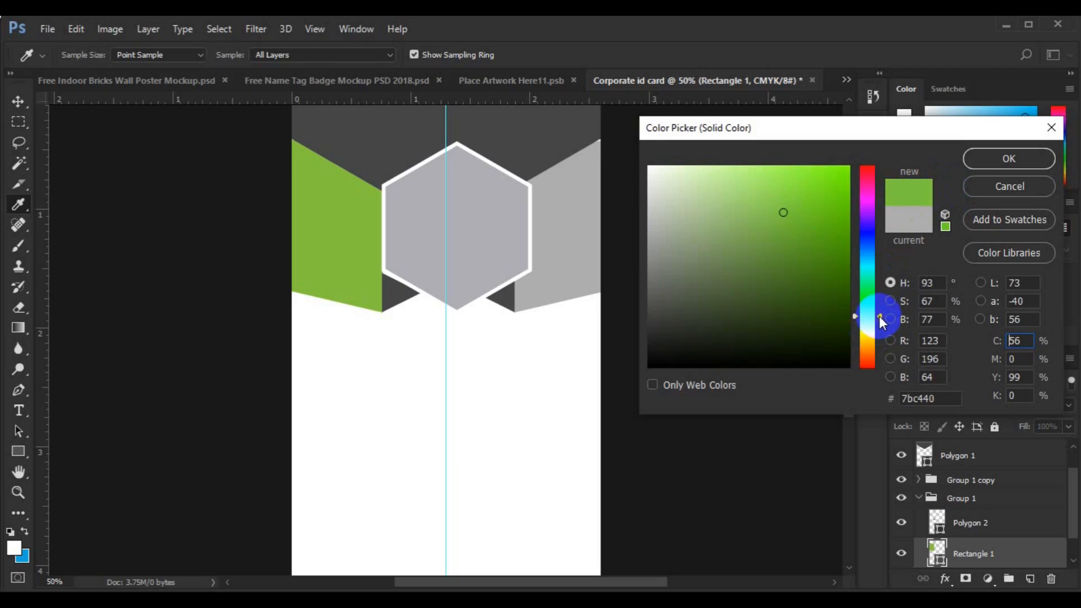
pyautogui.click(975, 160)
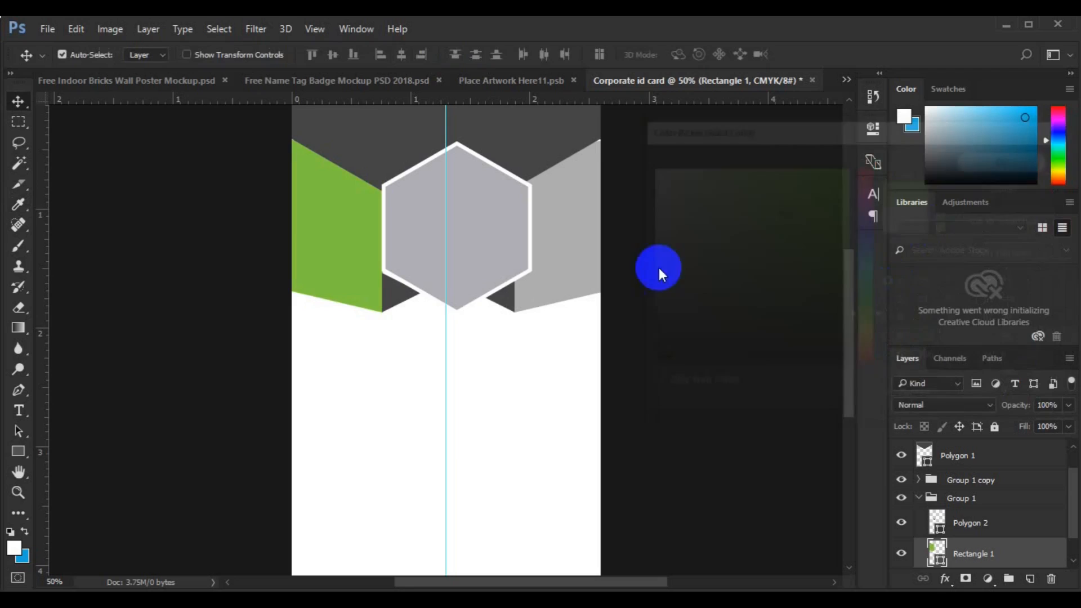
# - Fill the small triangle, Polygon 2, with darker green #48b853
pyautogui.click(394, 304)
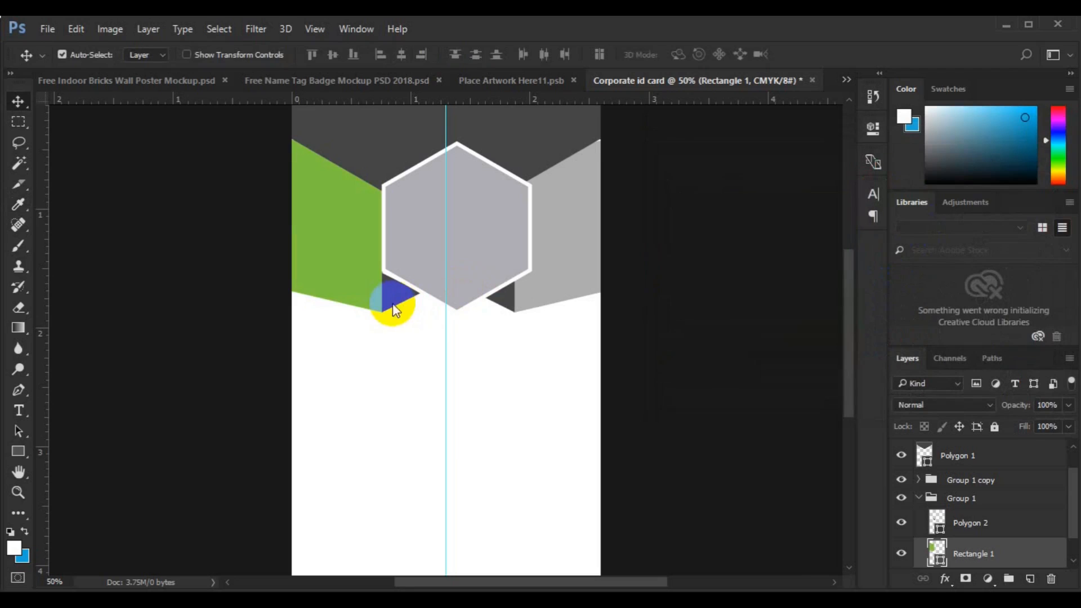
pyautogui.doubleClick(937, 534)
pyautogui.click(355, 295)
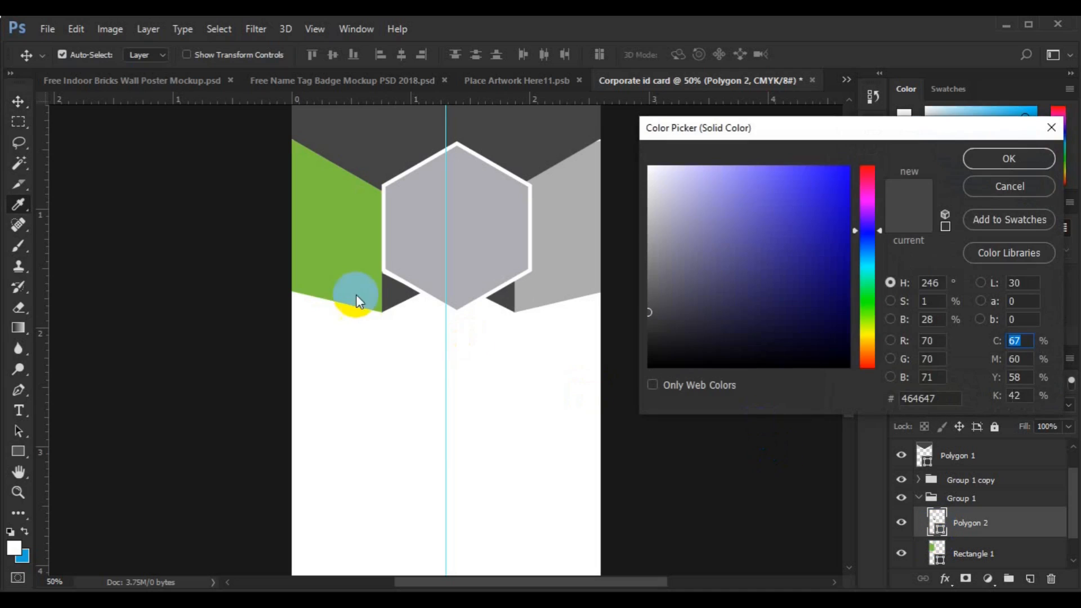
pyautogui.click(869, 311)
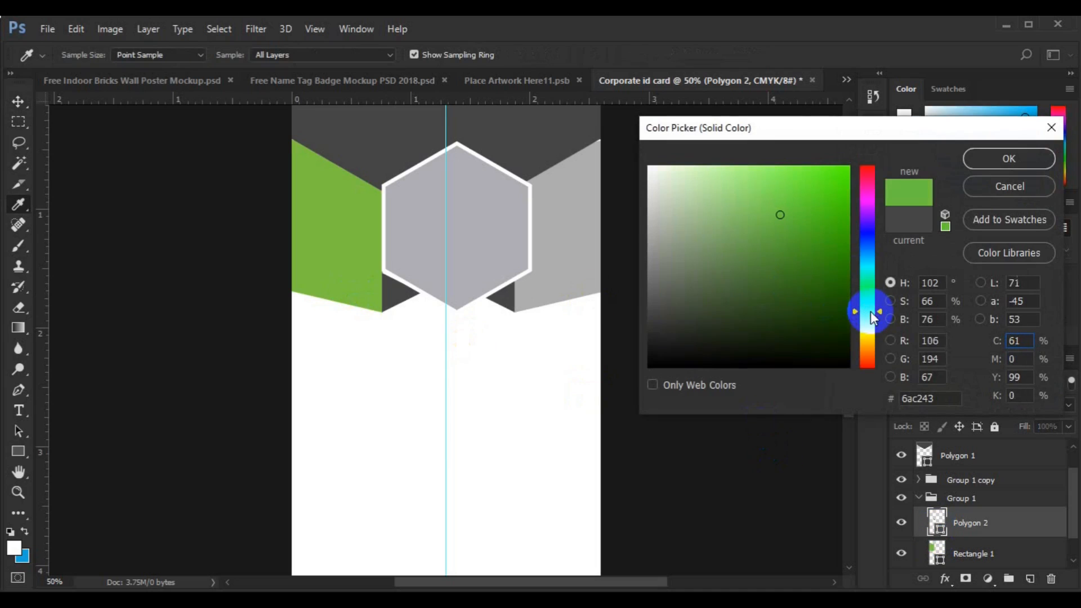
pyautogui.click(838, 203)
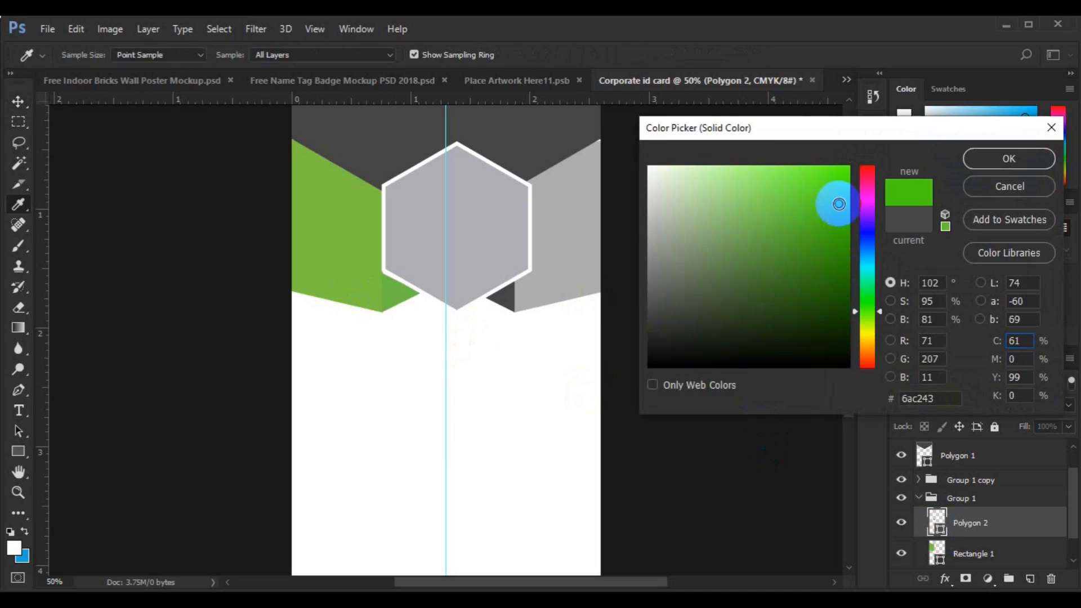
pyautogui.click(880, 310)
pyautogui.click(880, 304)
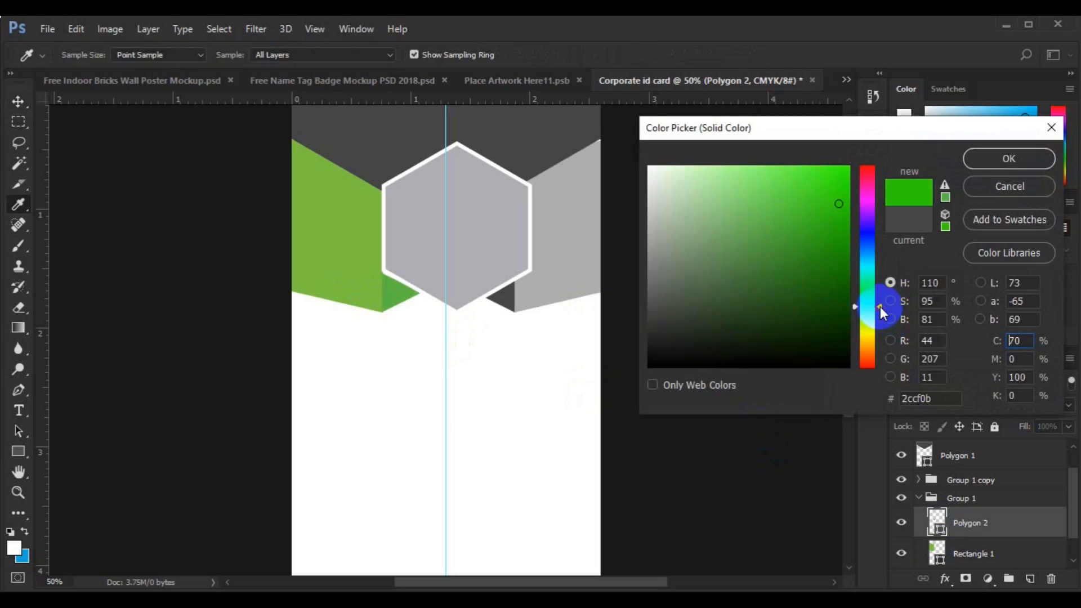
pyautogui.click(944, 185)
pyautogui.click(876, 301)
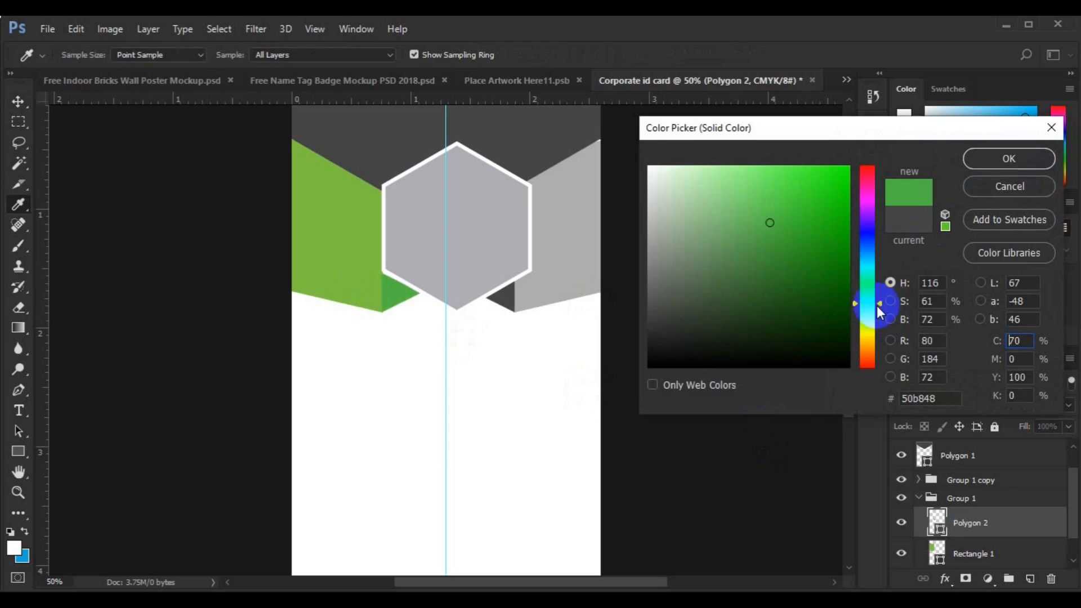
pyautogui.moveTo(878, 302); pyautogui.dragTo(878, 299)
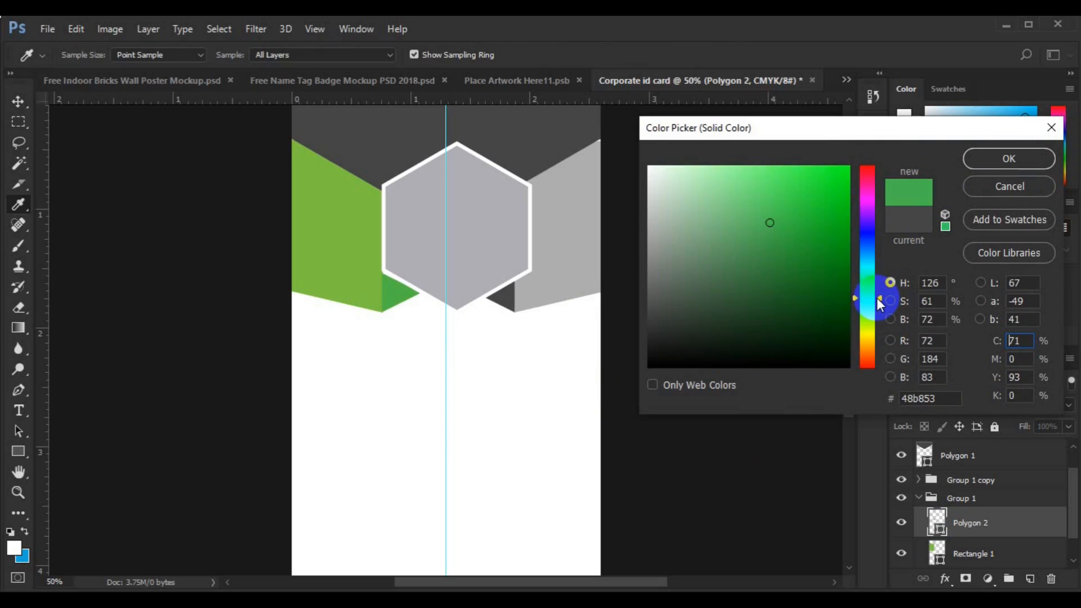
pyautogui.click(995, 164)
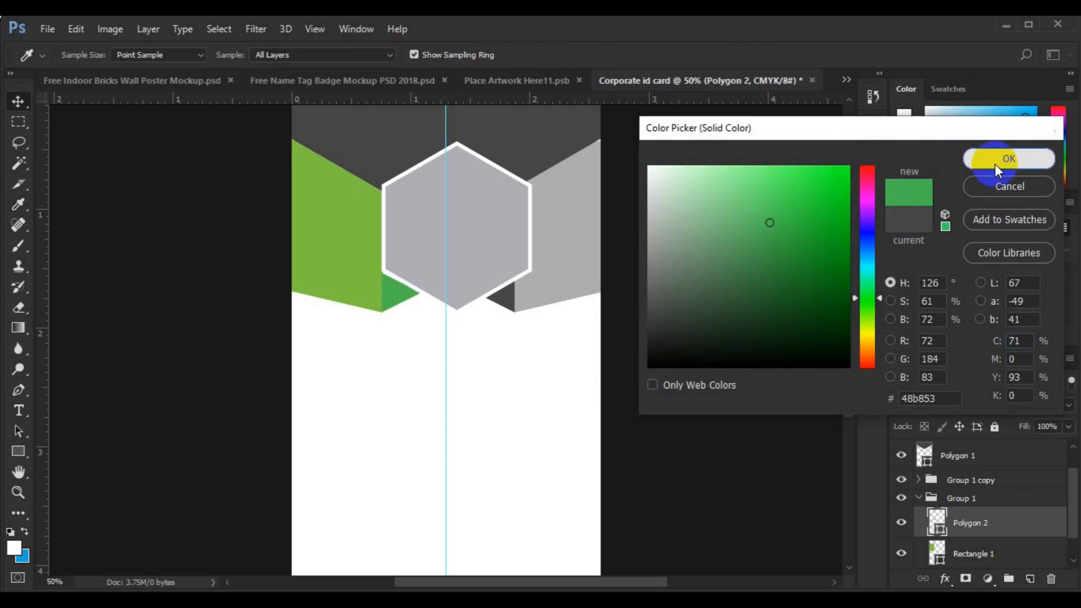
pyautogui.keyDown('shift'); pyautogui.click(970, 549); pyautogui.keyUp('shift')
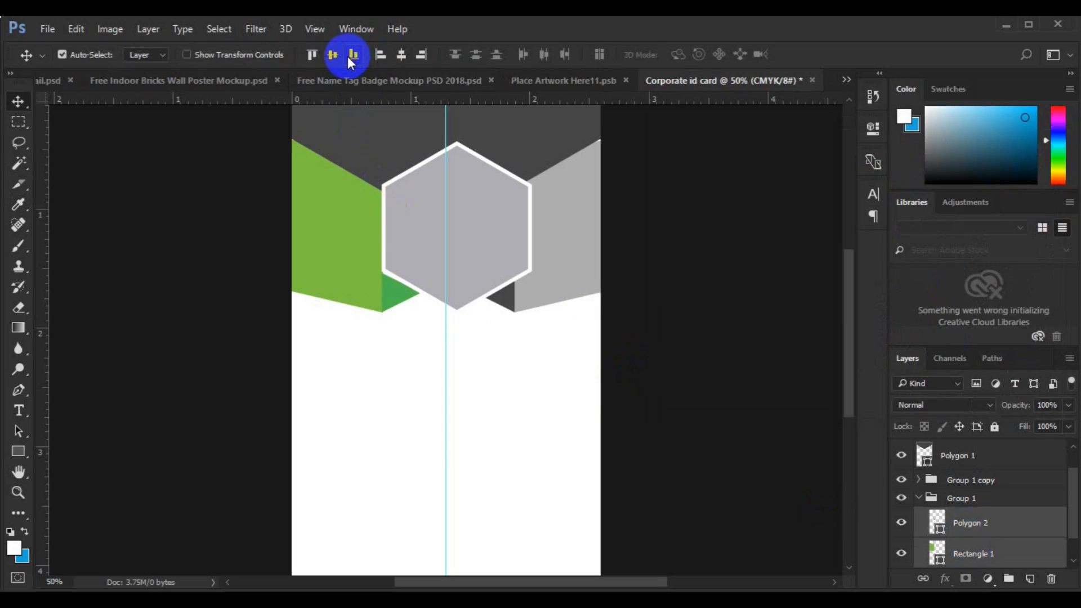
# - Fill the header band Polygon 1 with green #49b752 sampled from the small triangle
pyautogui.click(917, 500)
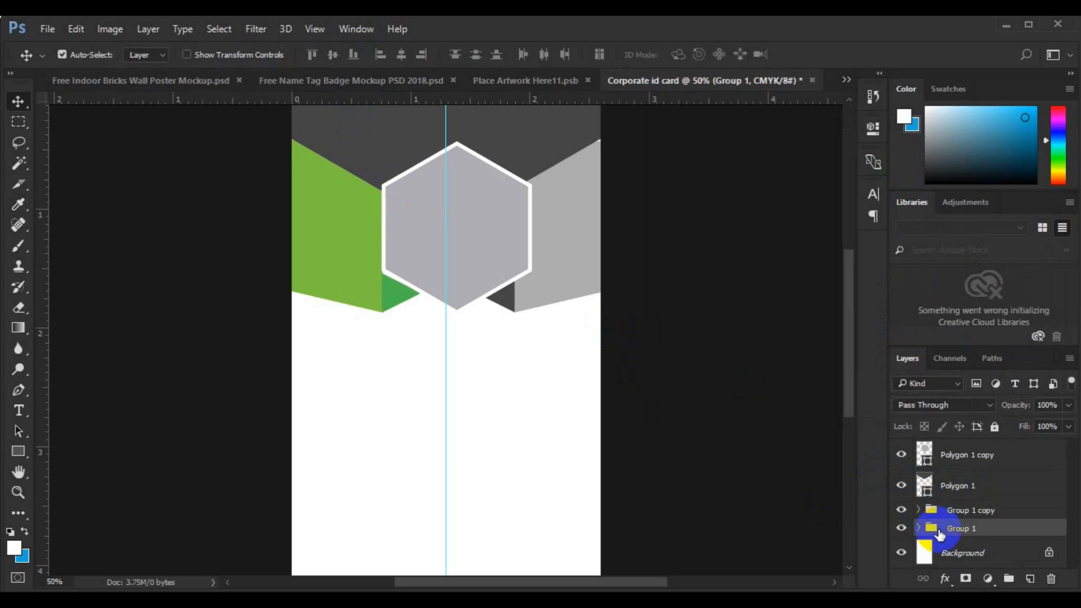
pyautogui.click(332, 286)
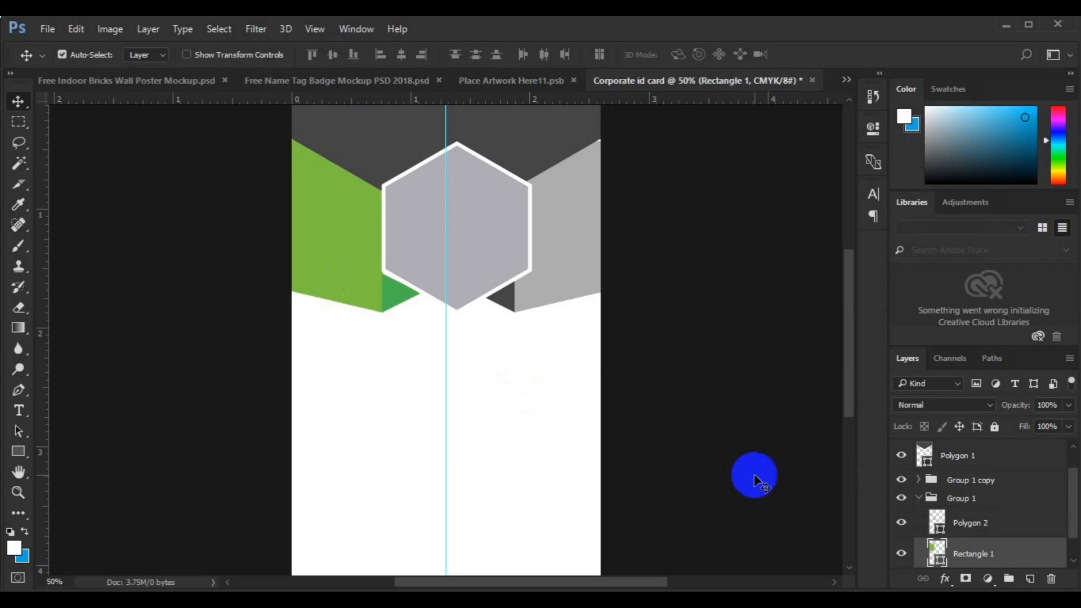
pyautogui.click(517, 153)
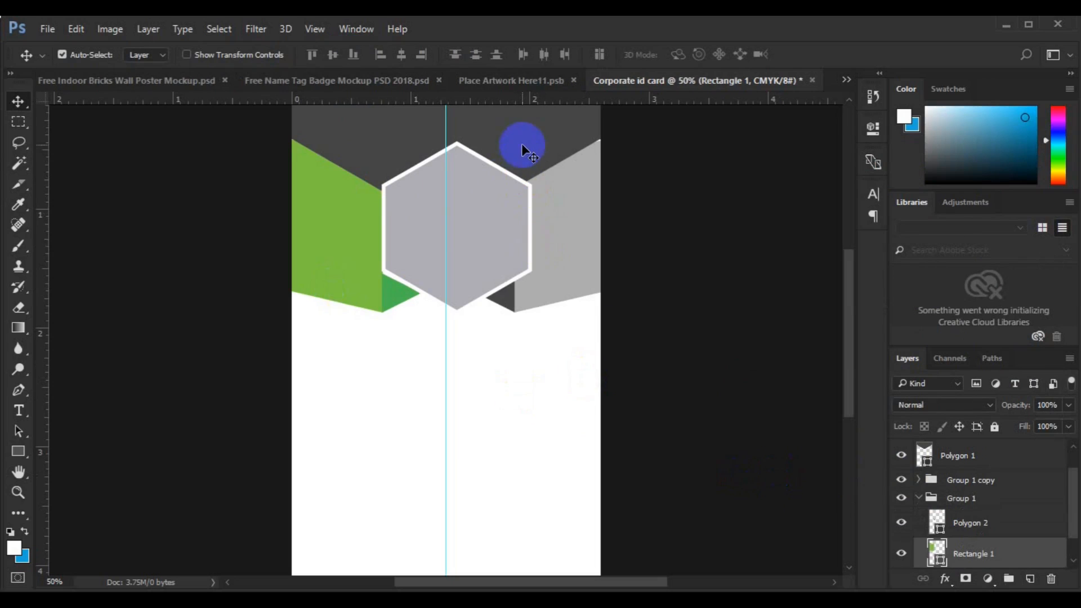
pyautogui.doubleClick(925, 457)
pyautogui.click(401, 293)
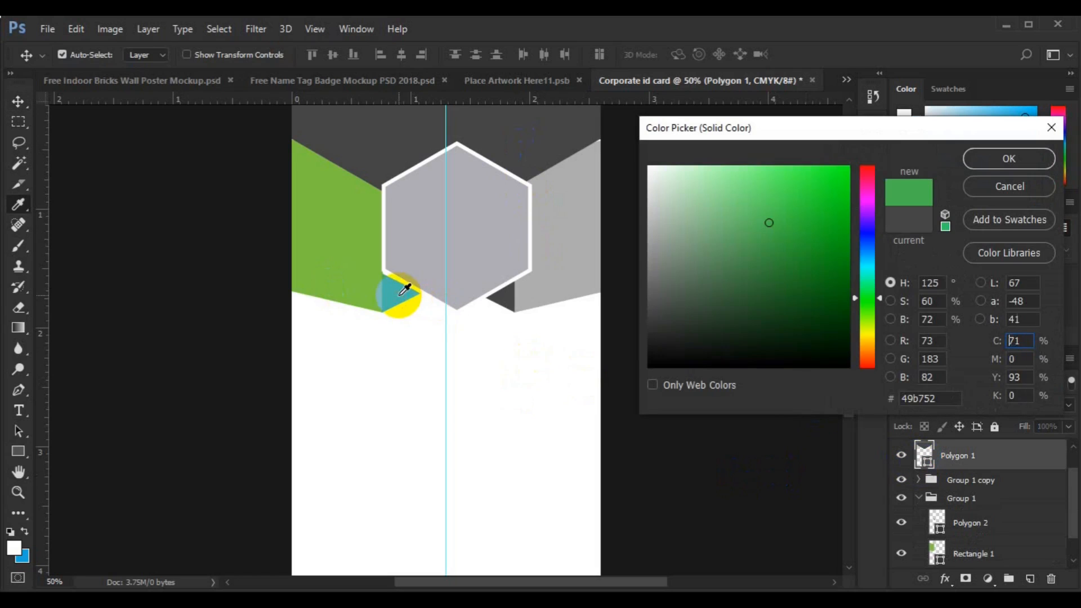
pyautogui.click(986, 155)
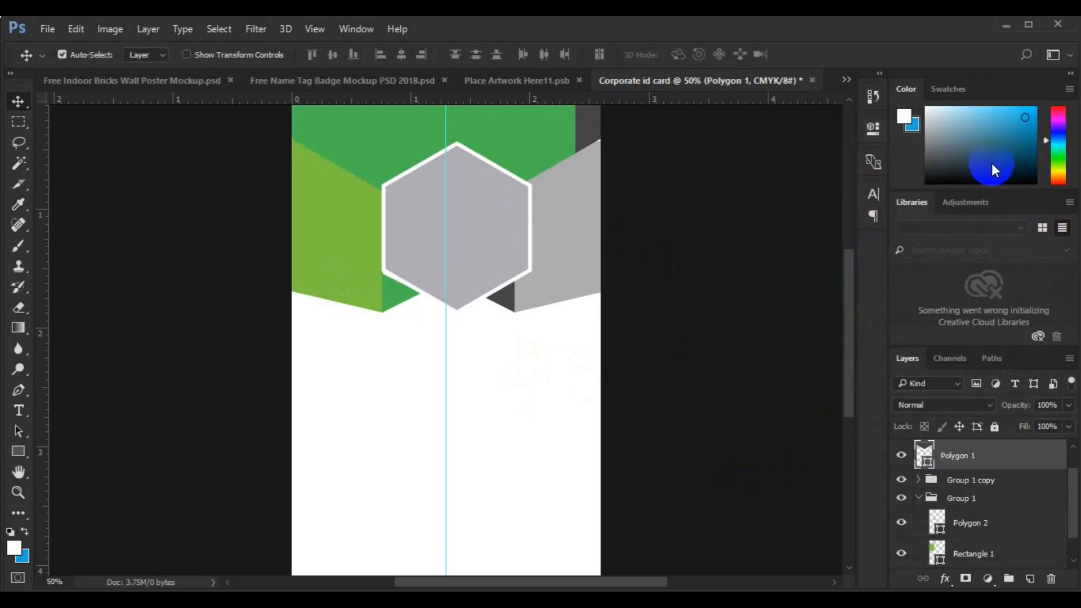
pyautogui.click(334, 259)
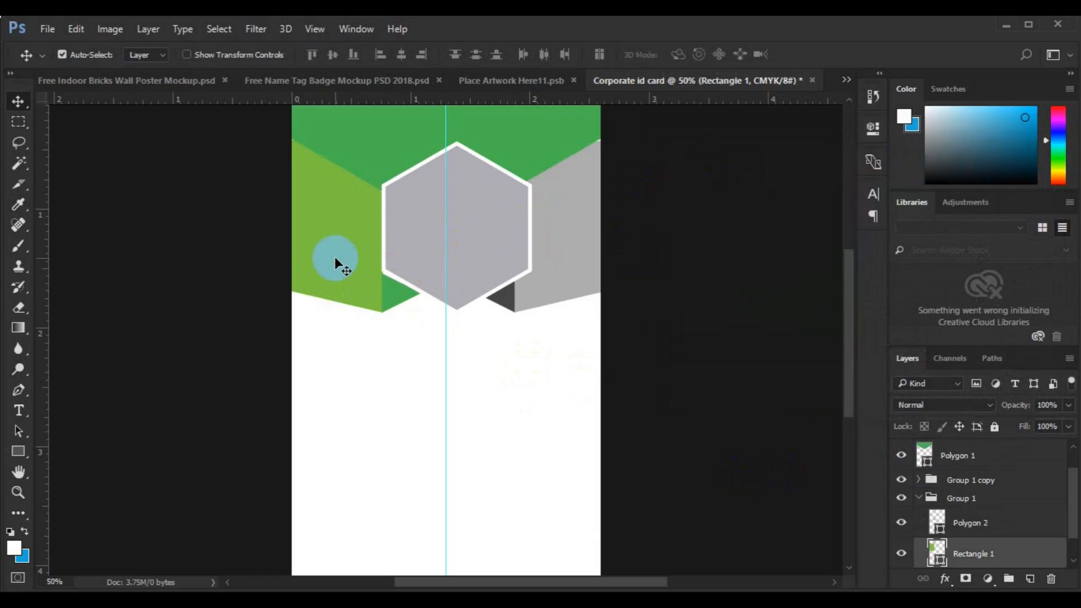
# - Rasterize the left panel and copy the area from the top-left corner to below the hexagon onto a new layer
pyautogui.rightClick(969, 553)
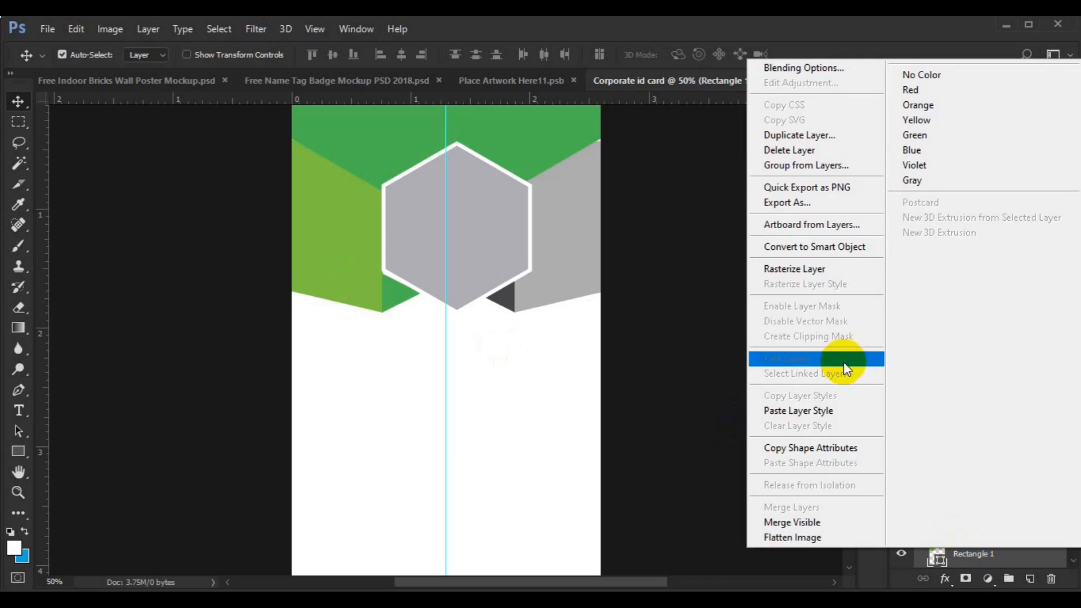
pyautogui.click(813, 276)
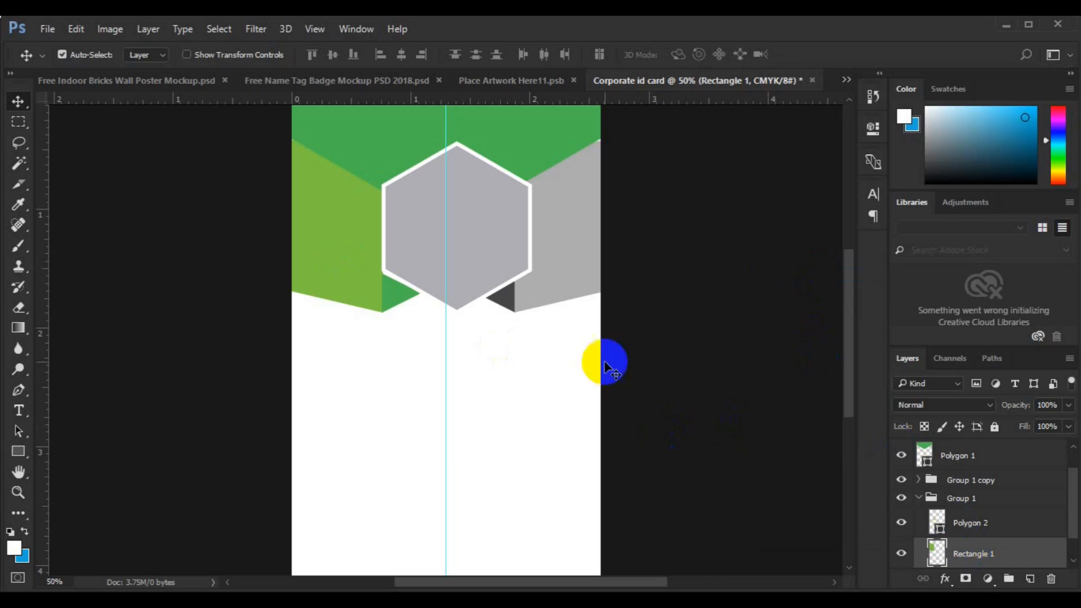
pyautogui.click(20, 123)
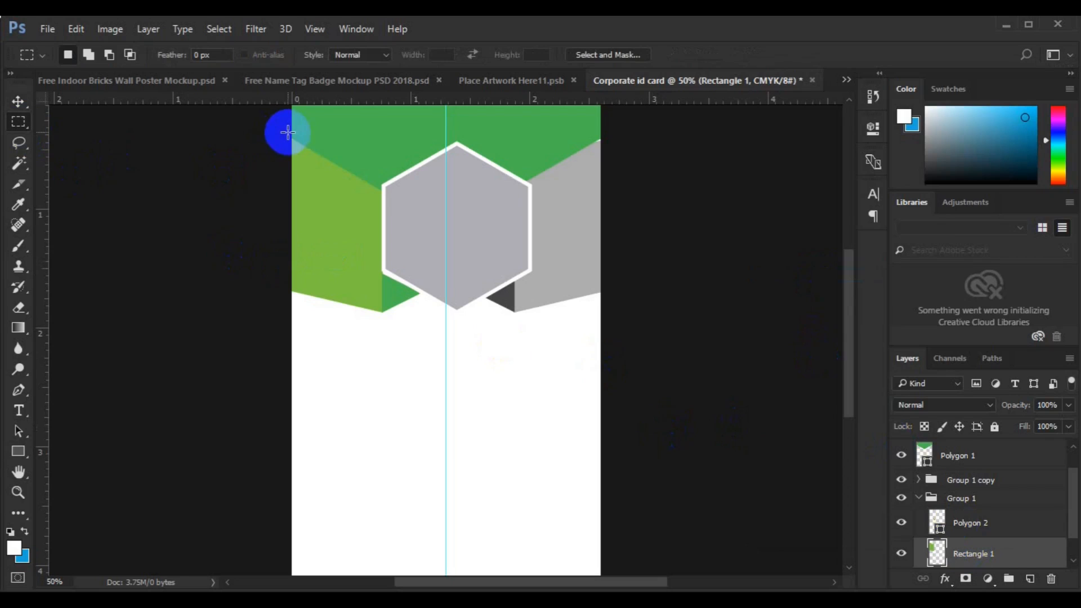
pyautogui.moveTo(288, 132); pyautogui.dragTo(449, 355)
pyautogui.hotkey('ctrl', 'j')
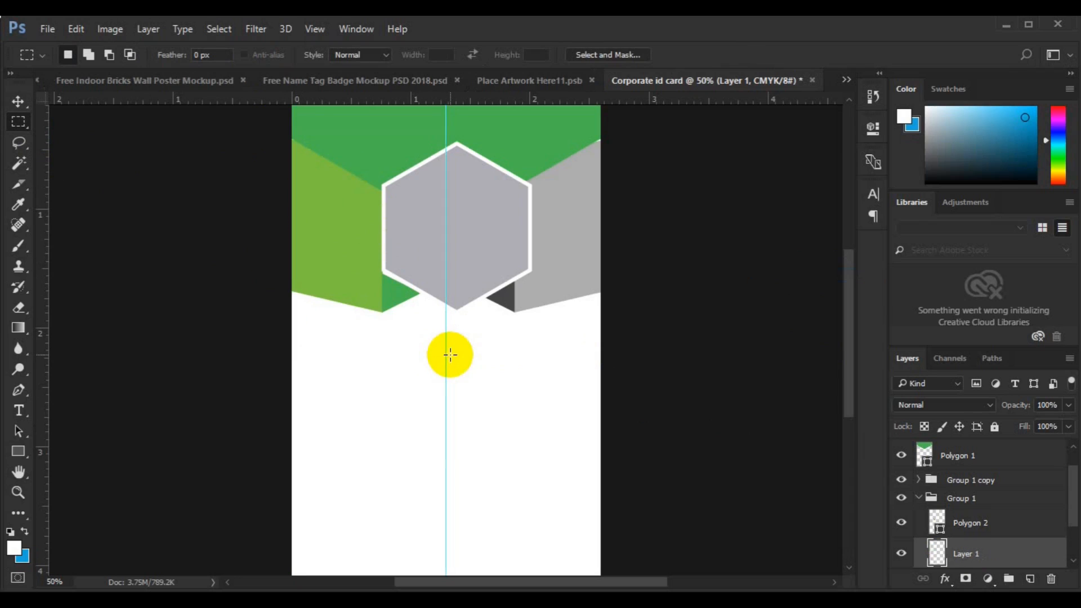
# - Delete the leftover Rectangle layer and the Group 1 copy
pyautogui.press('v')
pyautogui.scroll(-2, 1061, 555)
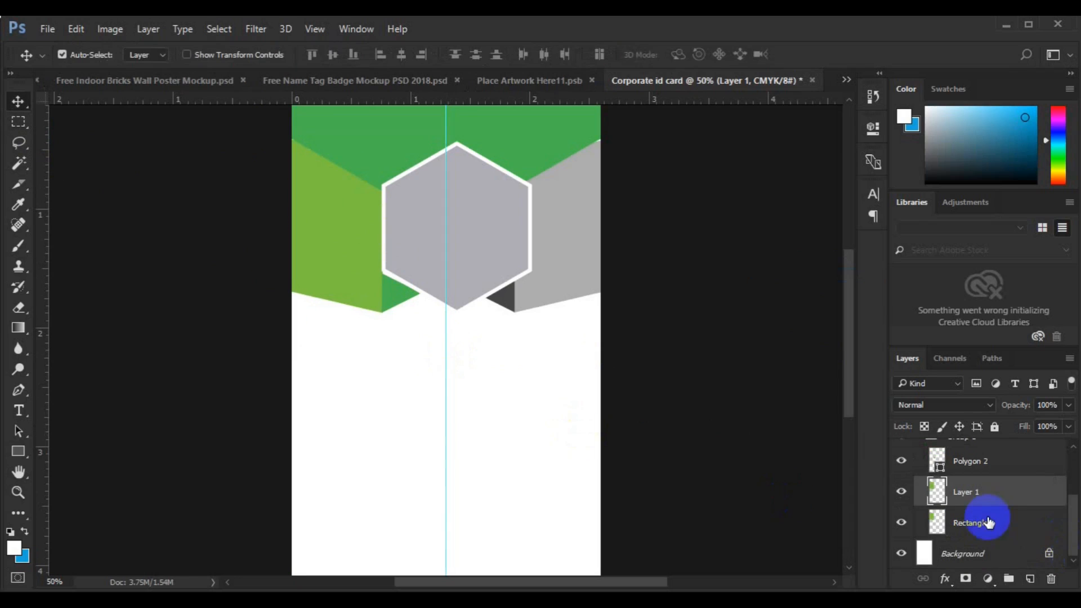
pyautogui.click(989, 523)
pyautogui.press('Delete')
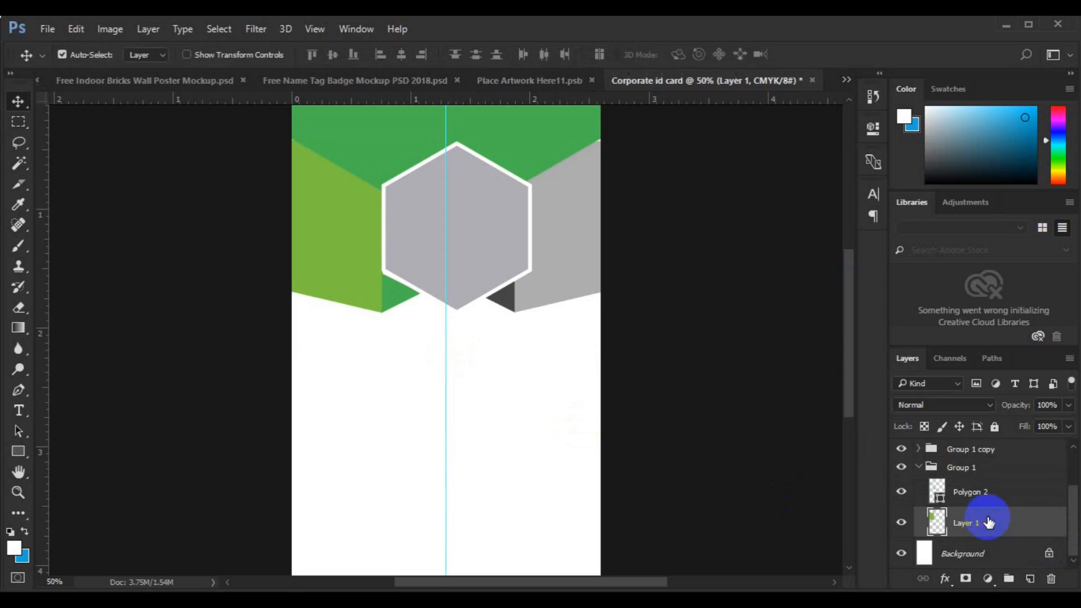
pyautogui.click(946, 472)
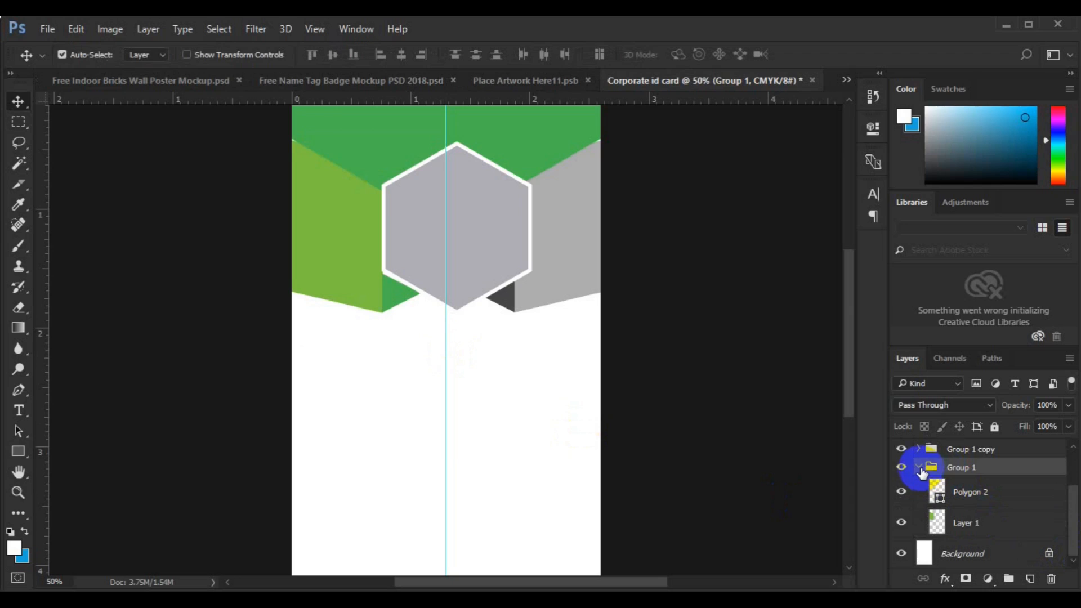
pyautogui.click(919, 469)
pyautogui.click(961, 509)
pyautogui.press('Delete')
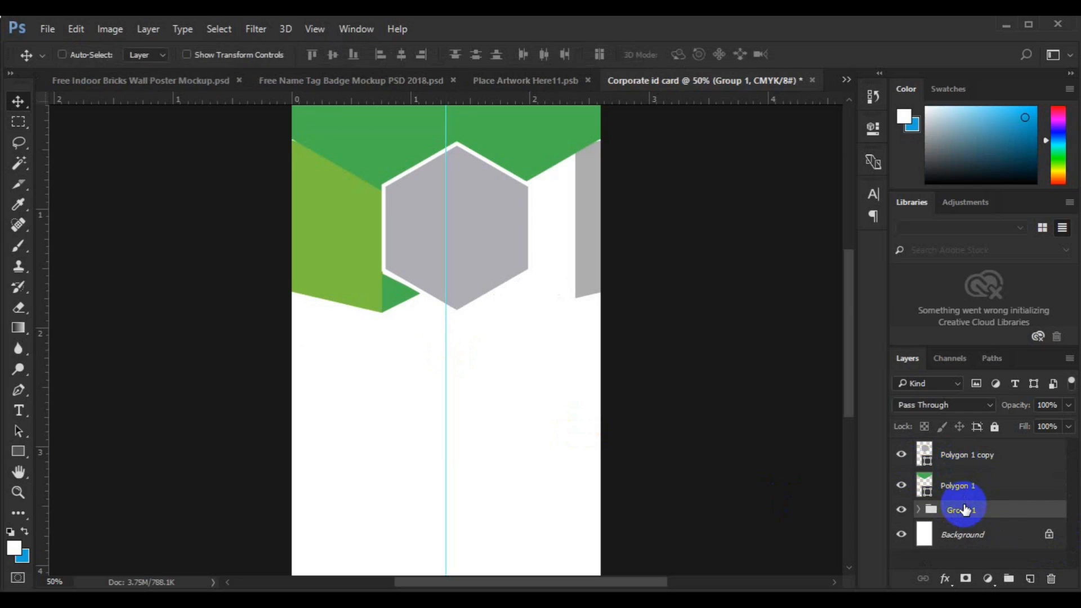
# - Duplicate Group 1, flip the copy horizontally and align it to the card's right edge
pyautogui.hotkey('ctrl', 'j')
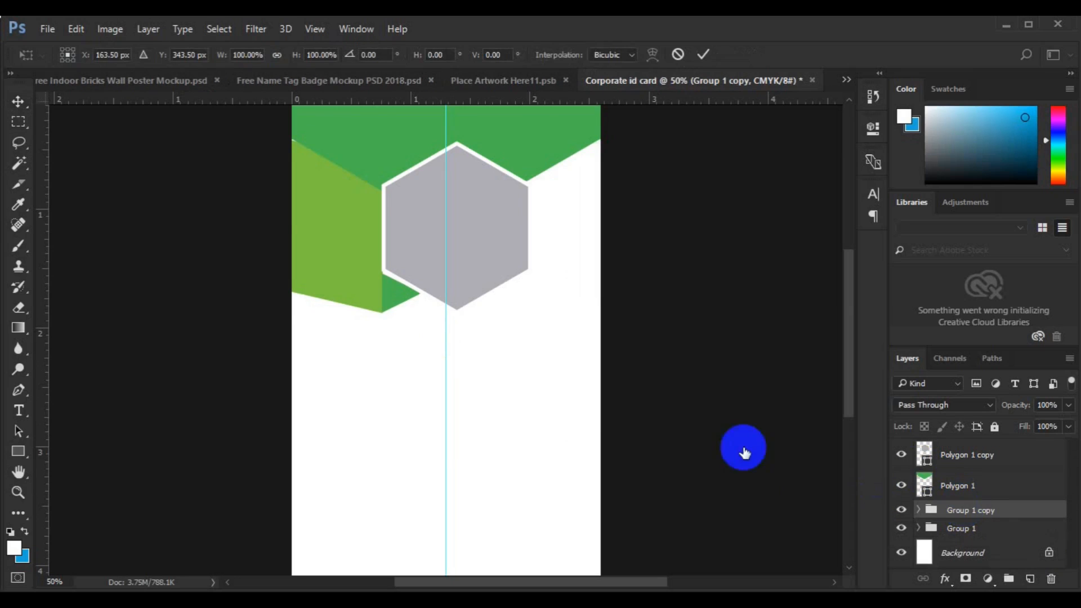
pyautogui.hotkey('ctrl', 't')
pyautogui.rightClick(356, 292)
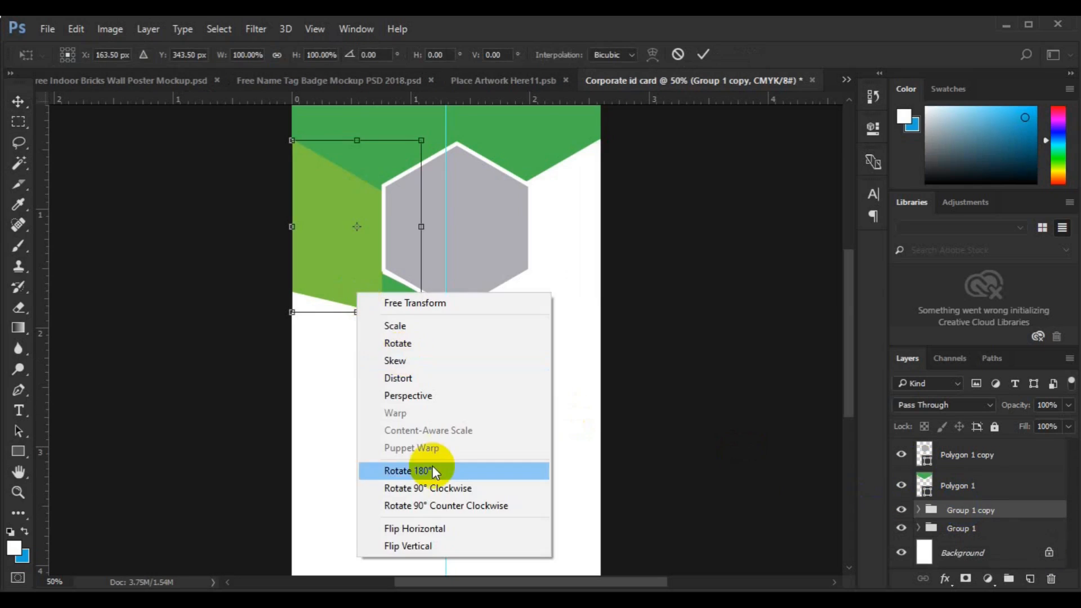
pyautogui.click(433, 528)
pyautogui.press('Return')
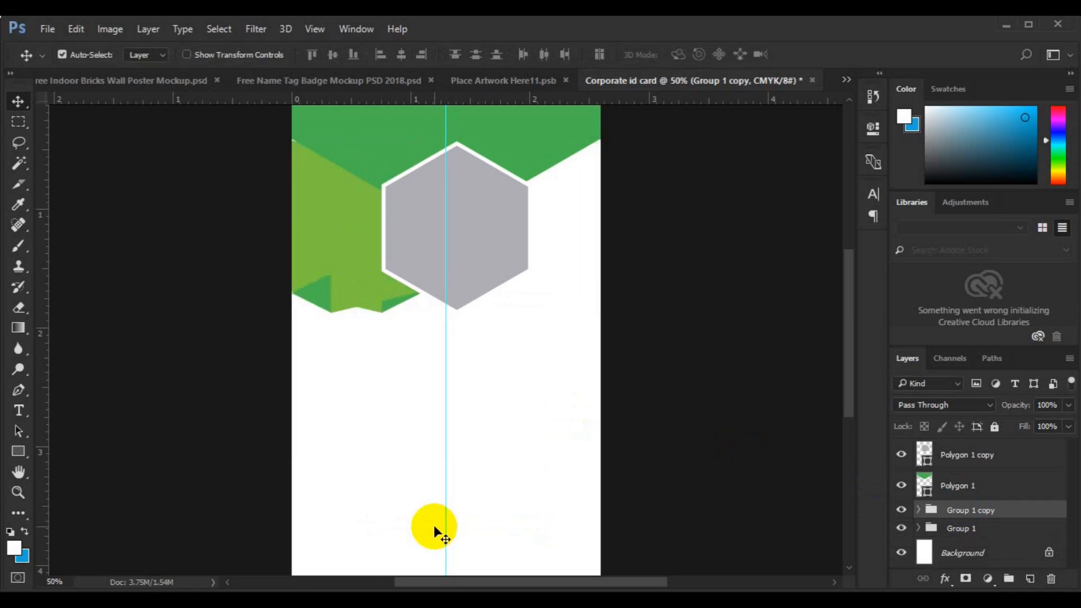
pyautogui.hotkey('ctrl', 'a')
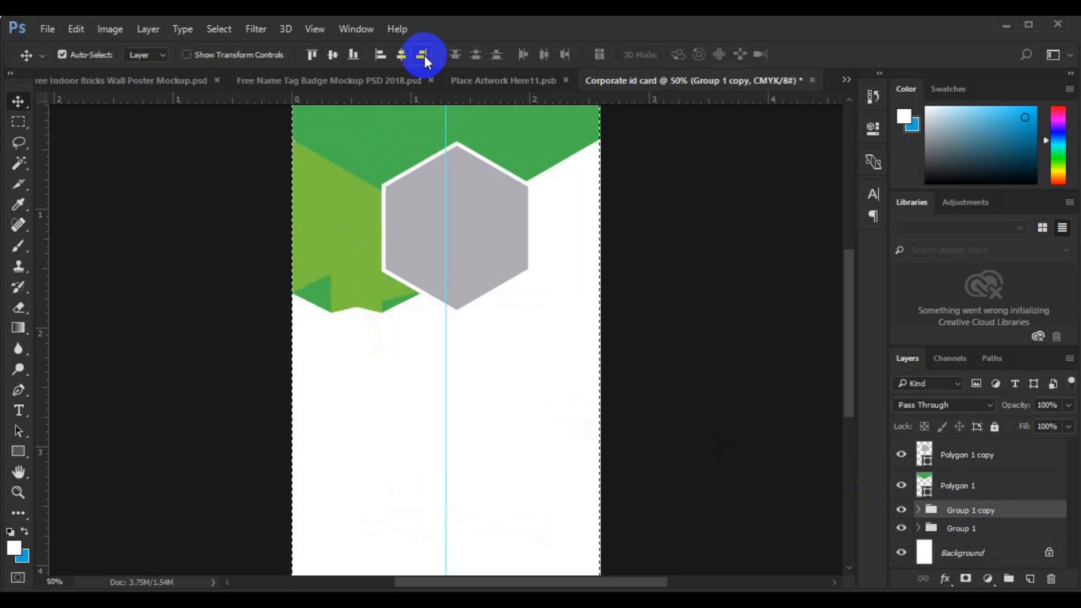
pyautogui.click(422, 55)
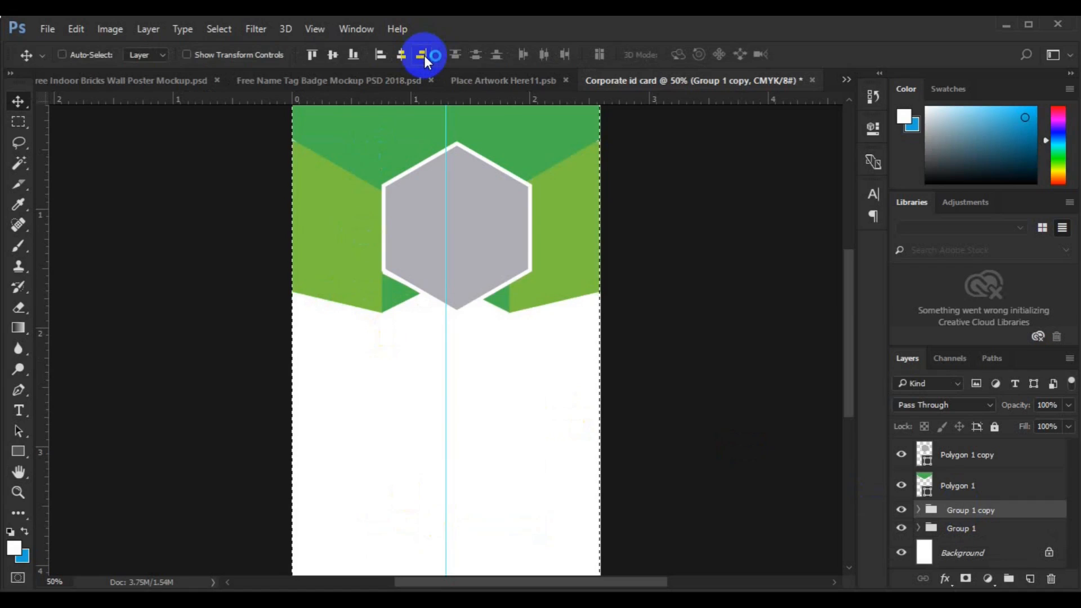
pyautogui.hotkey('ctrl', 'd')
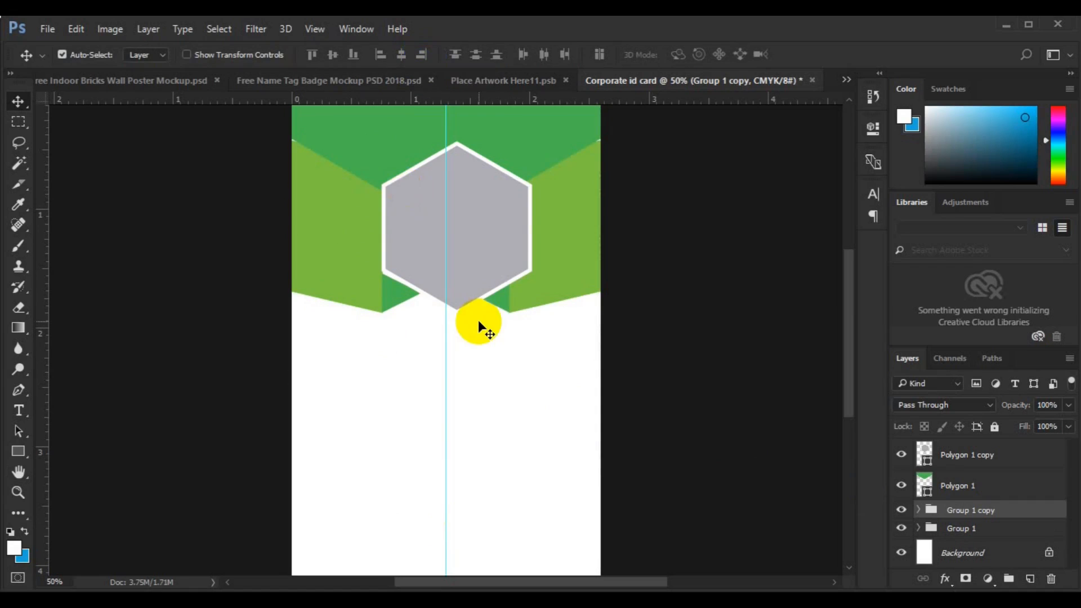
# - Bottom-align the right panel with Group 1 and move the back hexagon down slightly
pyautogui.press('Down')
pyautogui.press('Down')
pyautogui.press('Down')
pyautogui.press('Down')
pyautogui.press('Down')
pyautogui.press('Down')
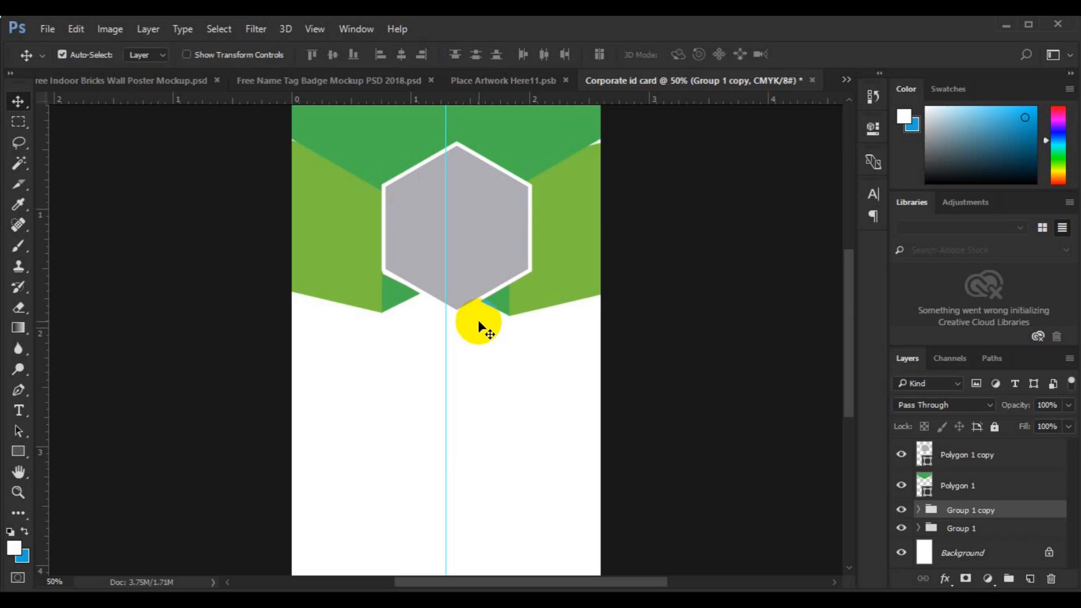
pyautogui.press('Down')
pyautogui.press('Down')
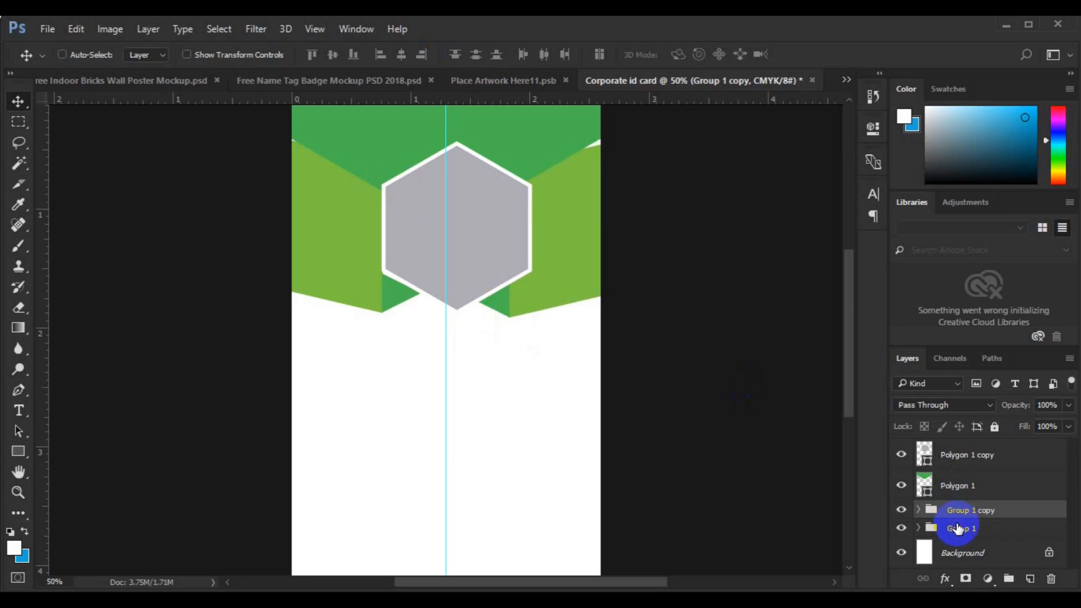
pyautogui.keyDown('ctrl'); pyautogui.click(956, 528); pyautogui.keyUp('ctrl')
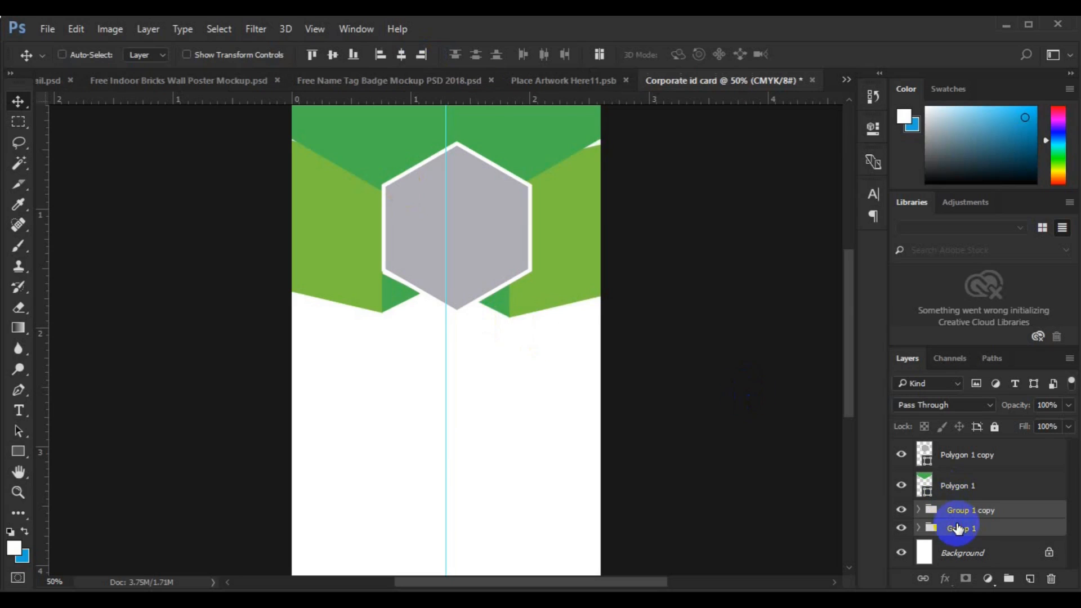
pyautogui.click(355, 63)
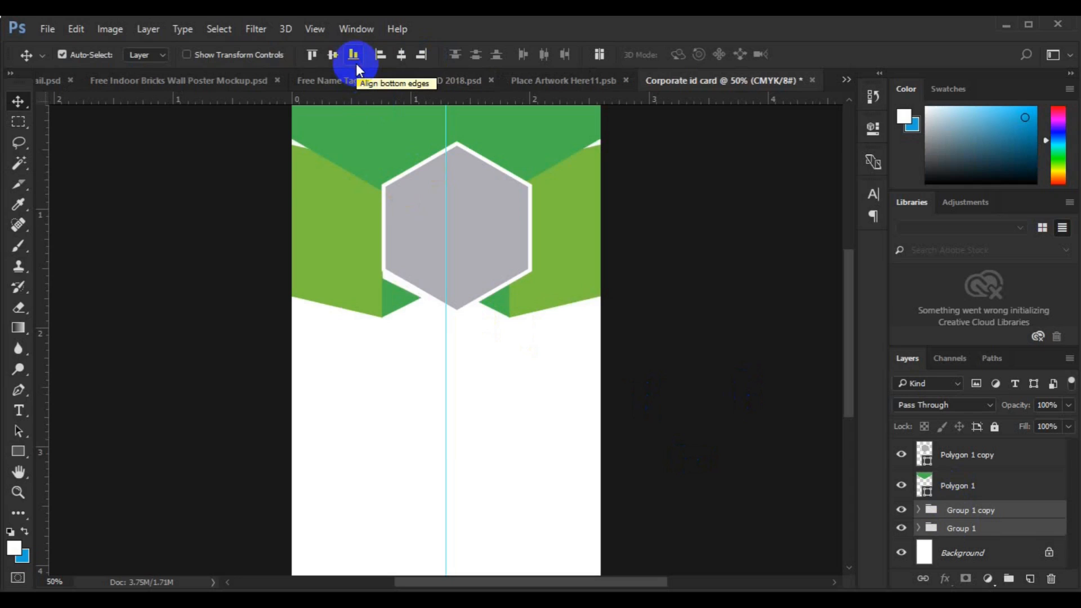
pyautogui.moveTo(486, 139); pyautogui.dragTo(486, 152)
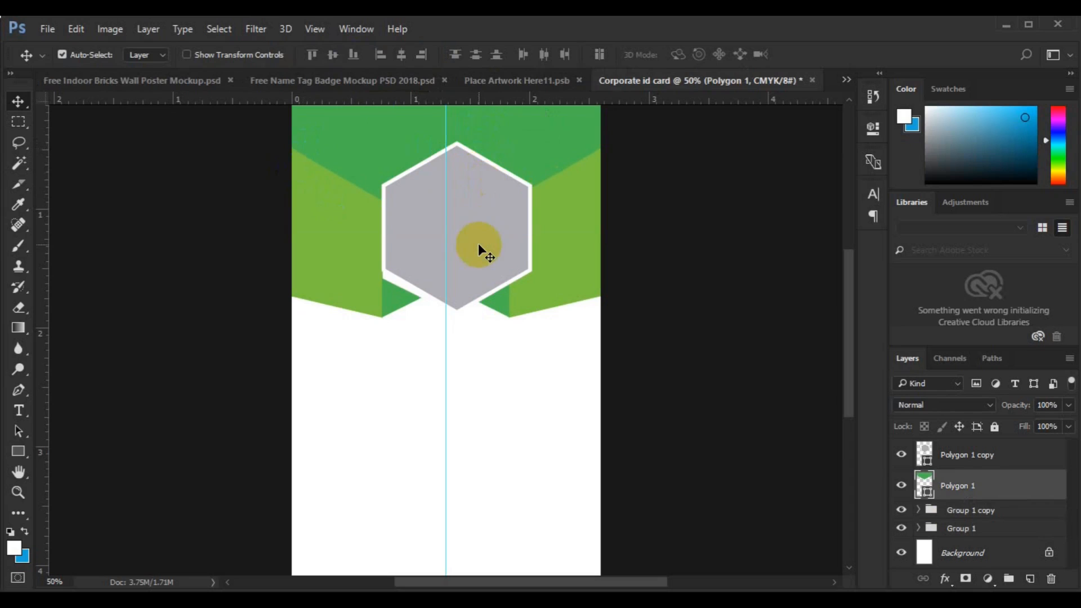
pyautogui.click(478, 245)
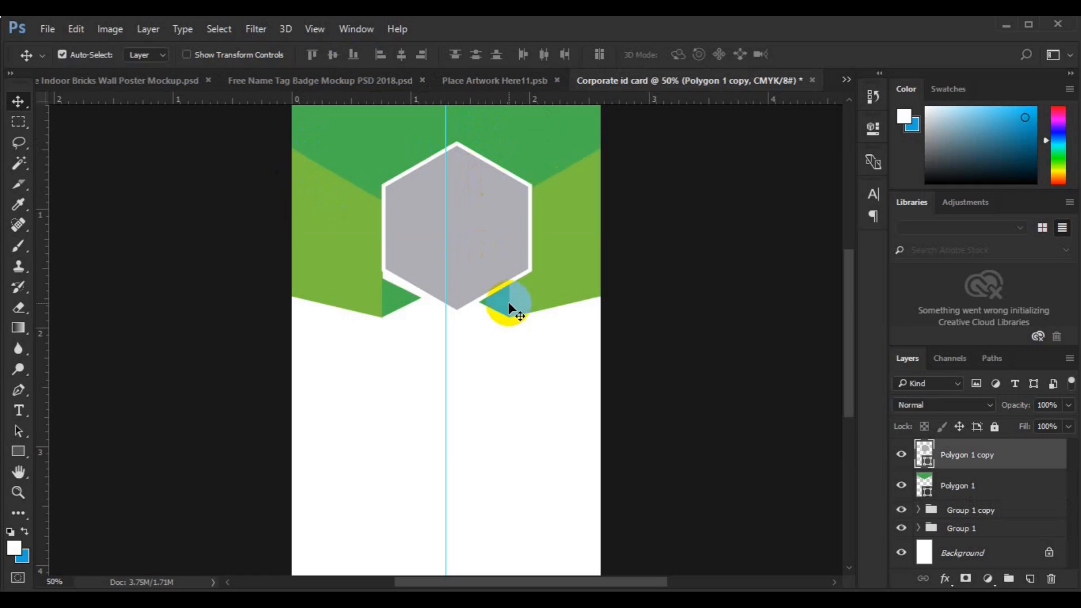
# - Centre Polygon 1 copy horizontally on the card and zoom out to view the whole card
pyautogui.hotkey('ctrl', 't')
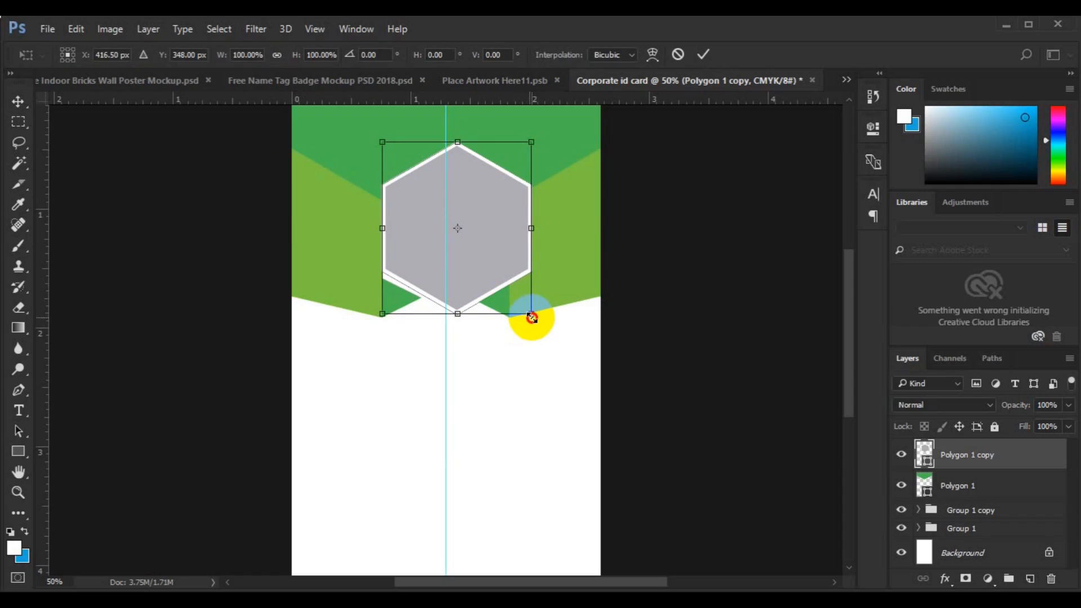
pyautogui.moveTo(532, 318); pyautogui.dragTo(532, 318)
pyautogui.hotkey('ctrl', 'z')
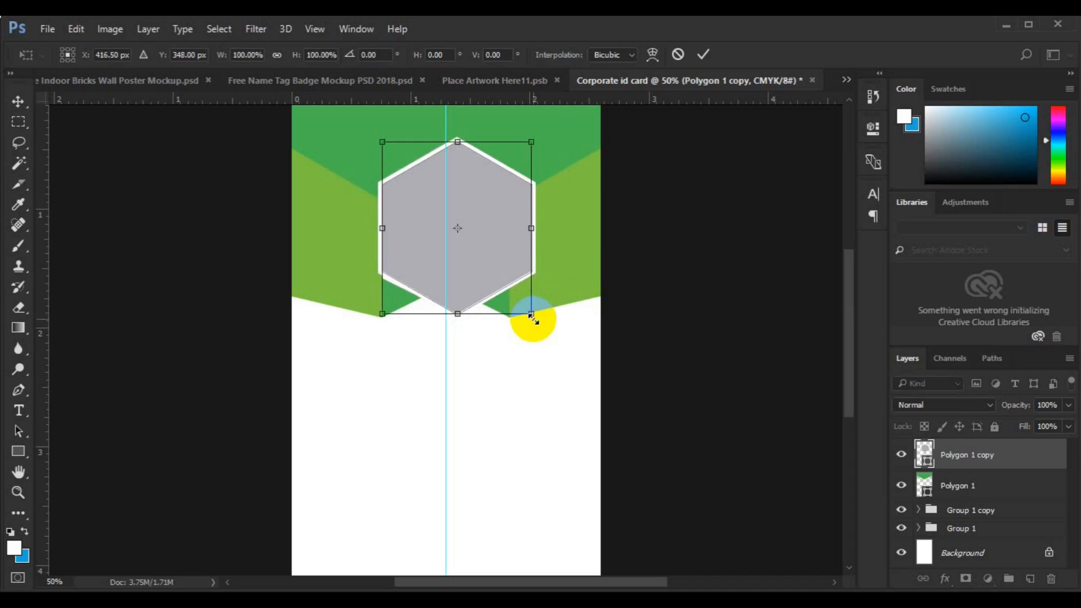
pyautogui.press('Return')
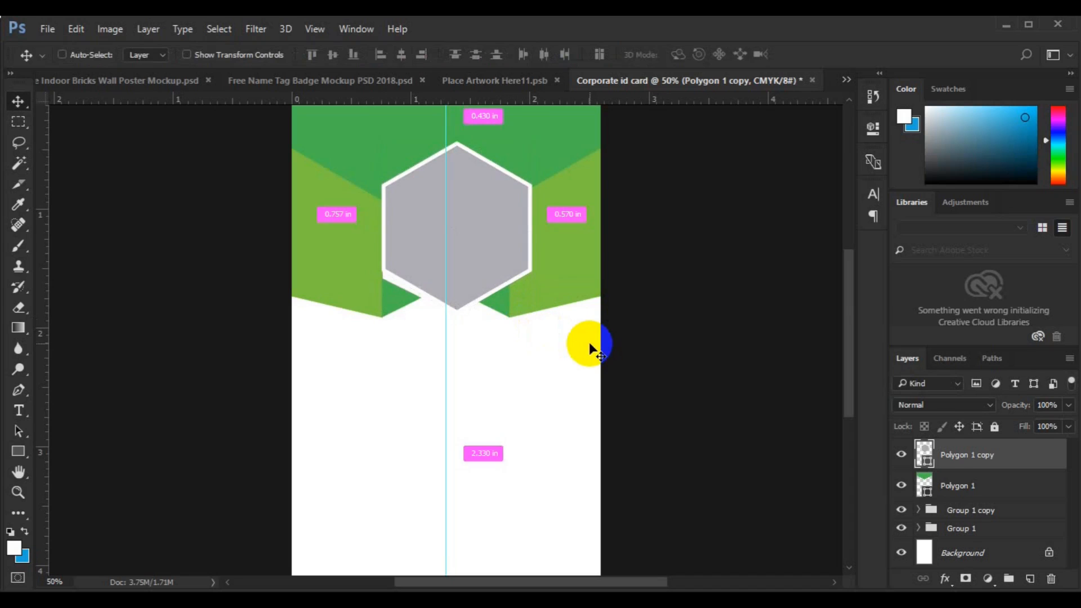
pyautogui.hotkey('ctrl', 'a')
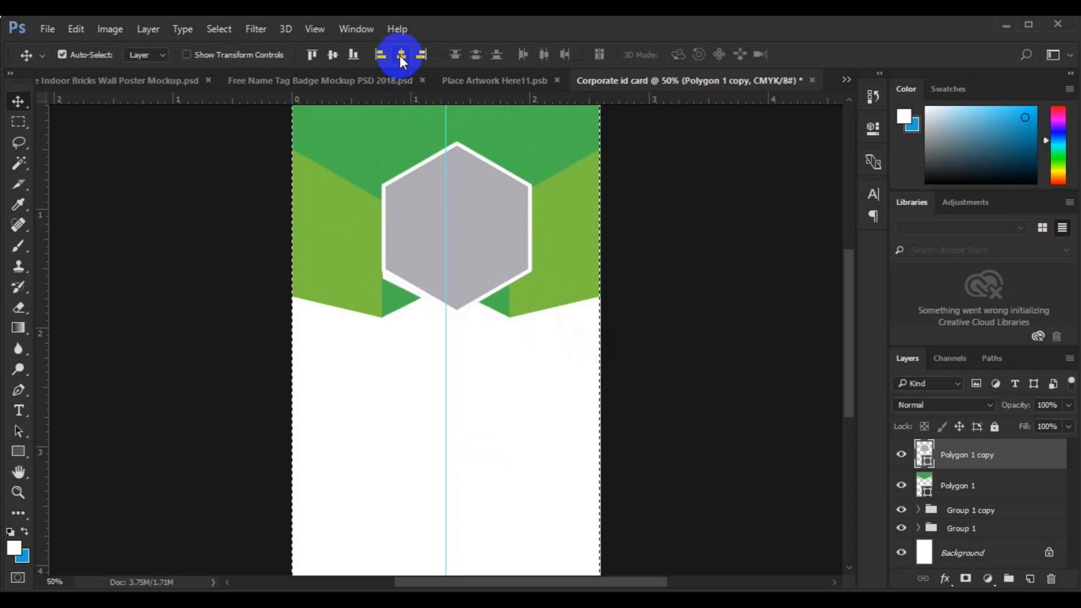
pyautogui.click(401, 55)
pyautogui.hotkey('ctrl', 'd')
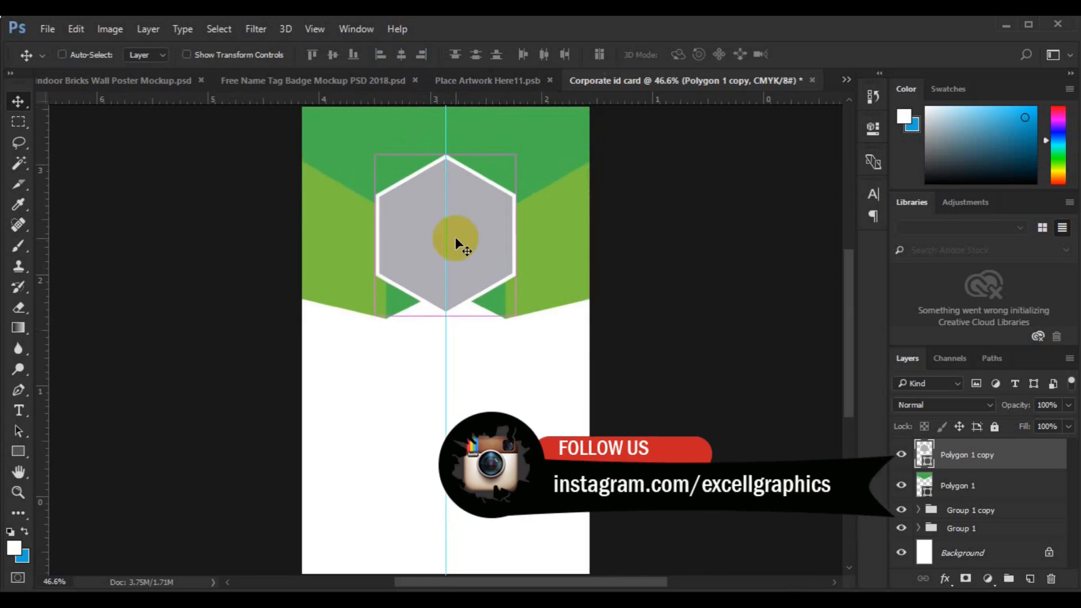
pyautogui.hotkey('ctrl', '-')
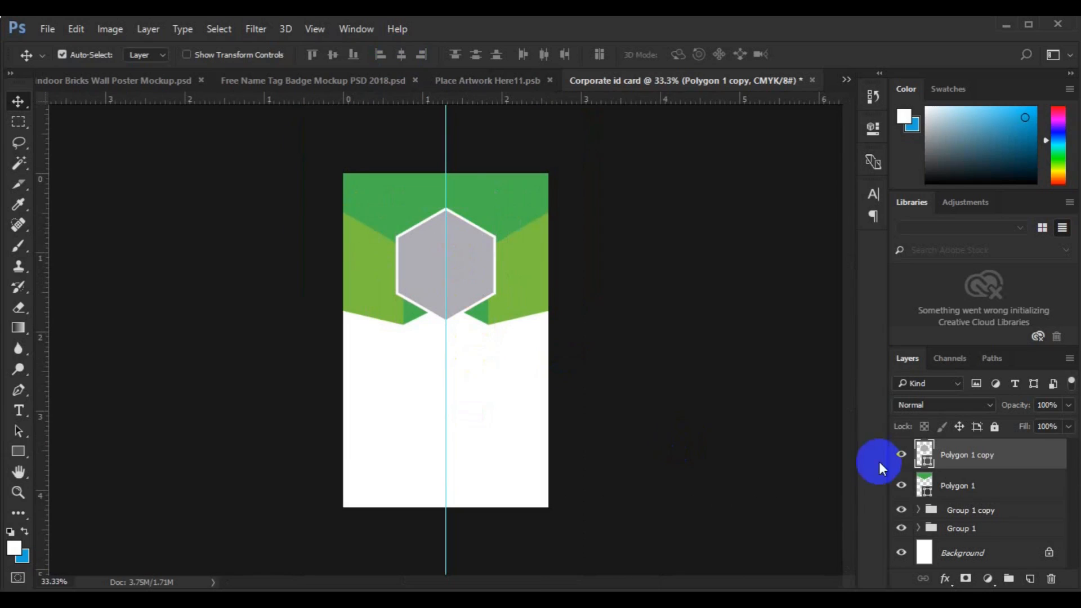
# - Fill the hexagon with lavender #c4c0dc and give it a 15 px stroke
pyautogui.doubleClick(926, 464)
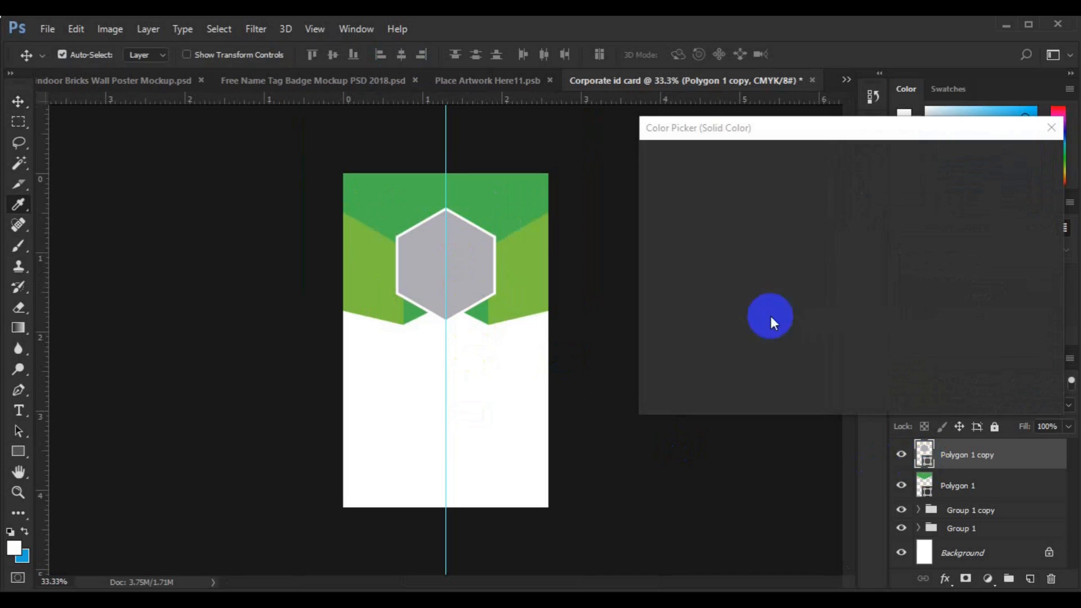
pyautogui.click(672, 192)
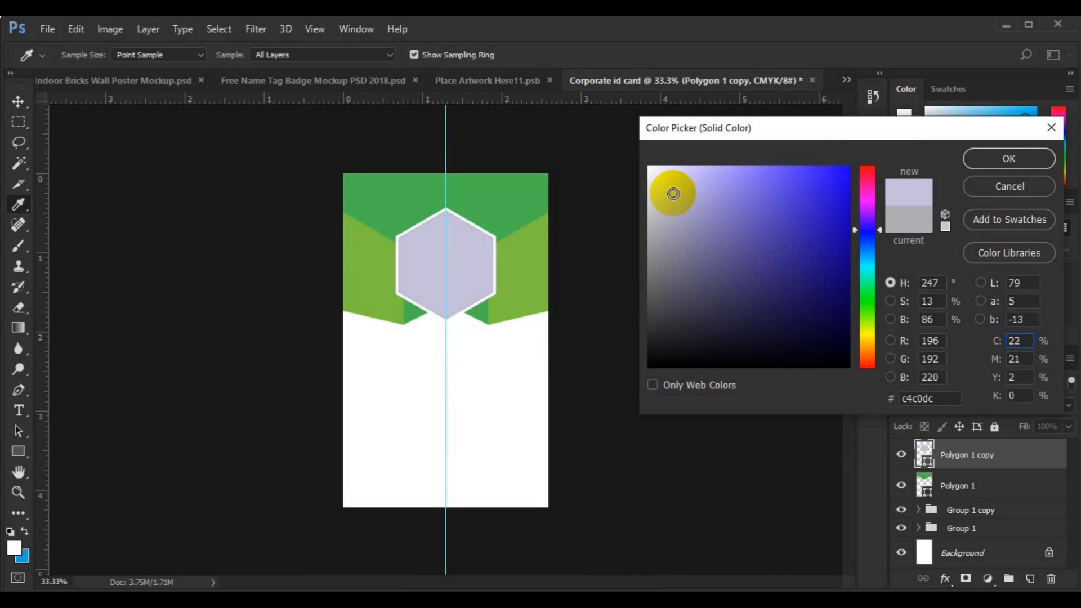
pyautogui.click(977, 160)
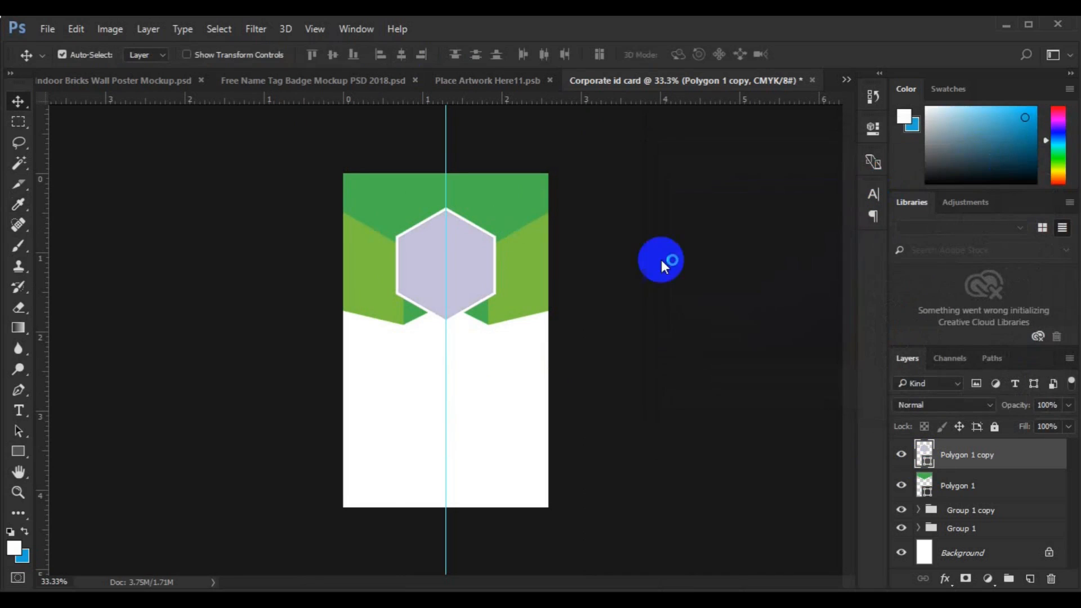
pyautogui.click(18, 451)
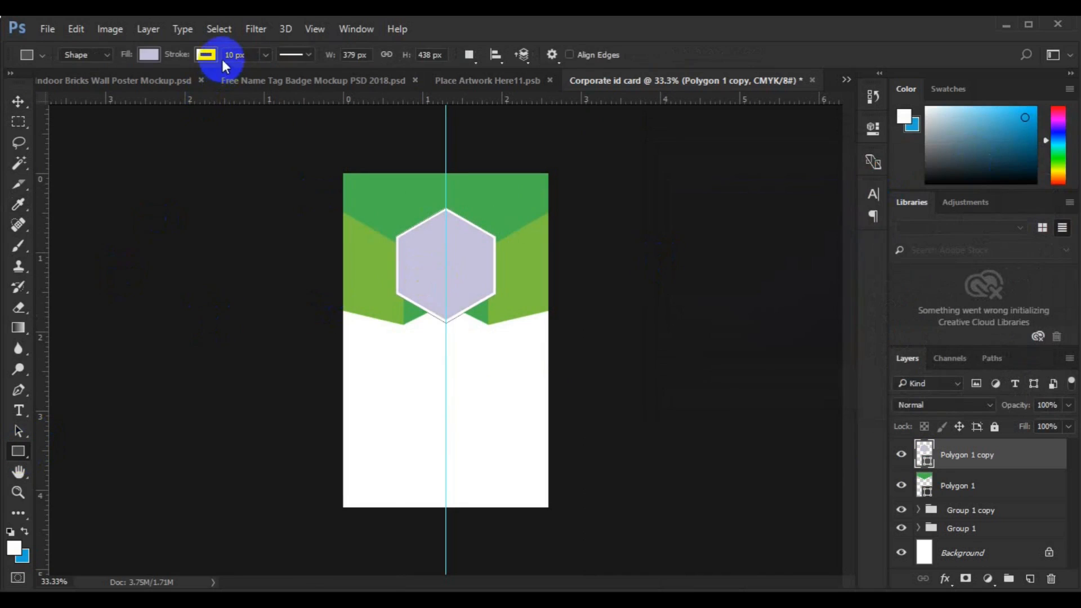
pyautogui.write('15v')
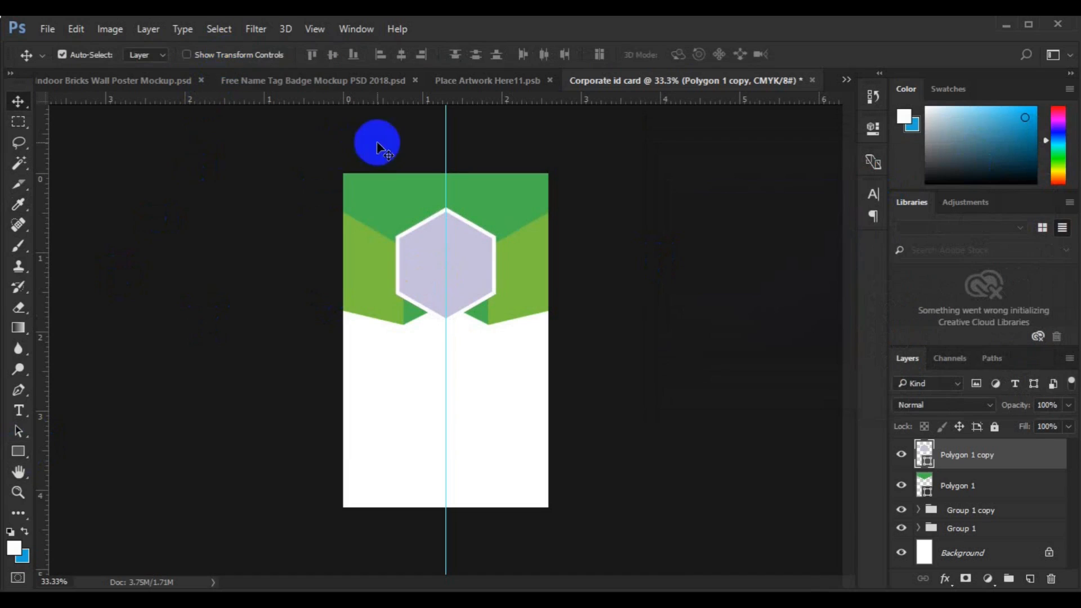
# - Remove the vertical centre guide and nudge the header artwork down two steps
pyautogui.moveTo(446, 156); pyautogui.dragTo(46, 262)
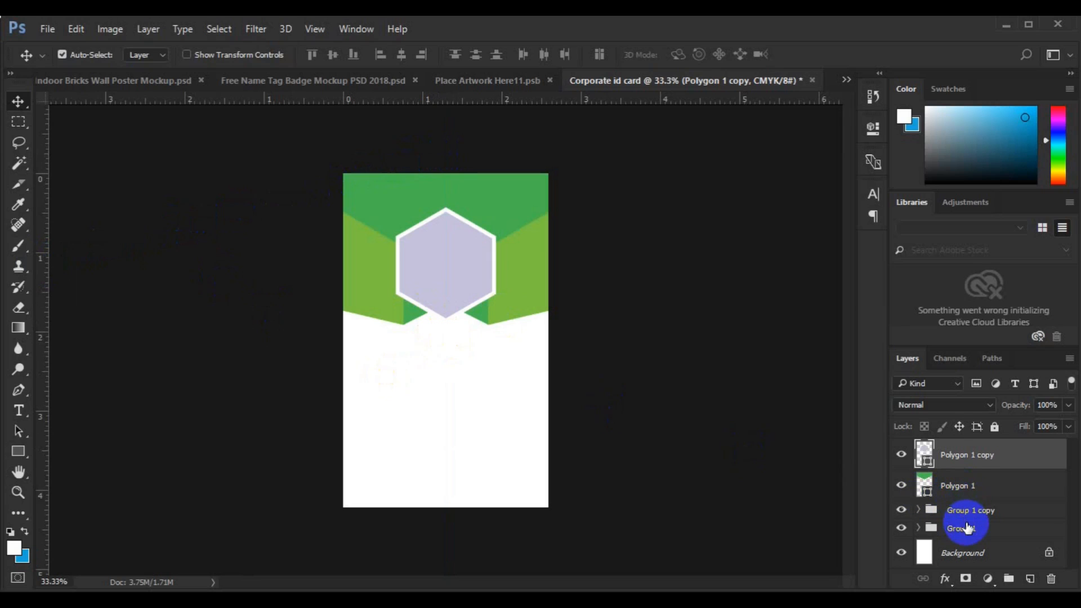
pyautogui.keyDown('shift'); pyautogui.click(966, 528); pyautogui.keyUp('shift')
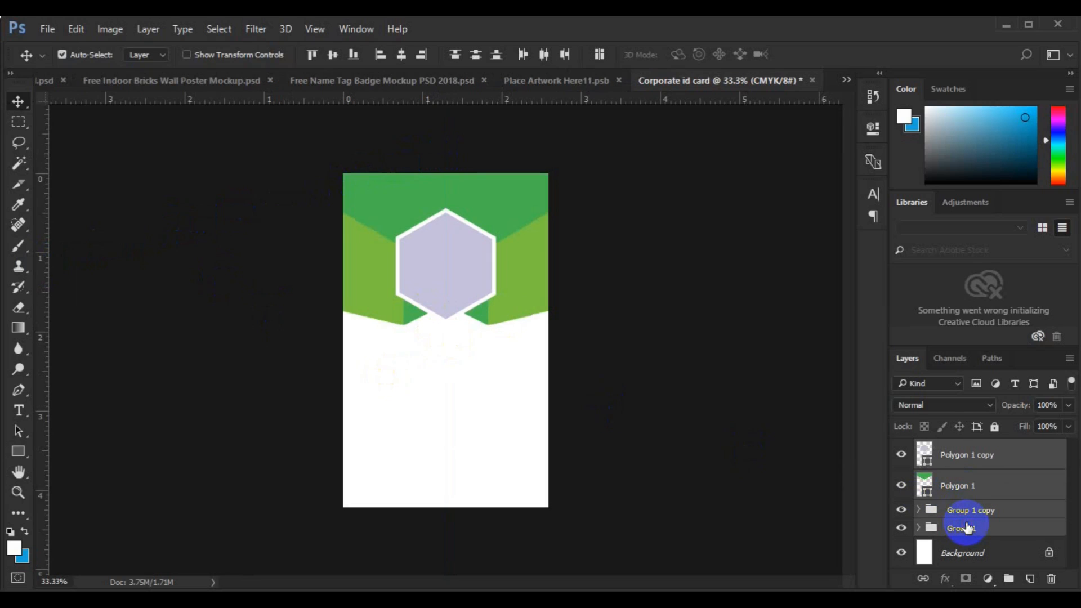
pyautogui.press('Down')
pyautogui.press('Down')
pyautogui.press('Down')
pyautogui.press('Down')
pyautogui.press('Down')
pyautogui.press('Down')
pyautogui.press('Down')
pyautogui.press('Down')
pyautogui.press('Down')
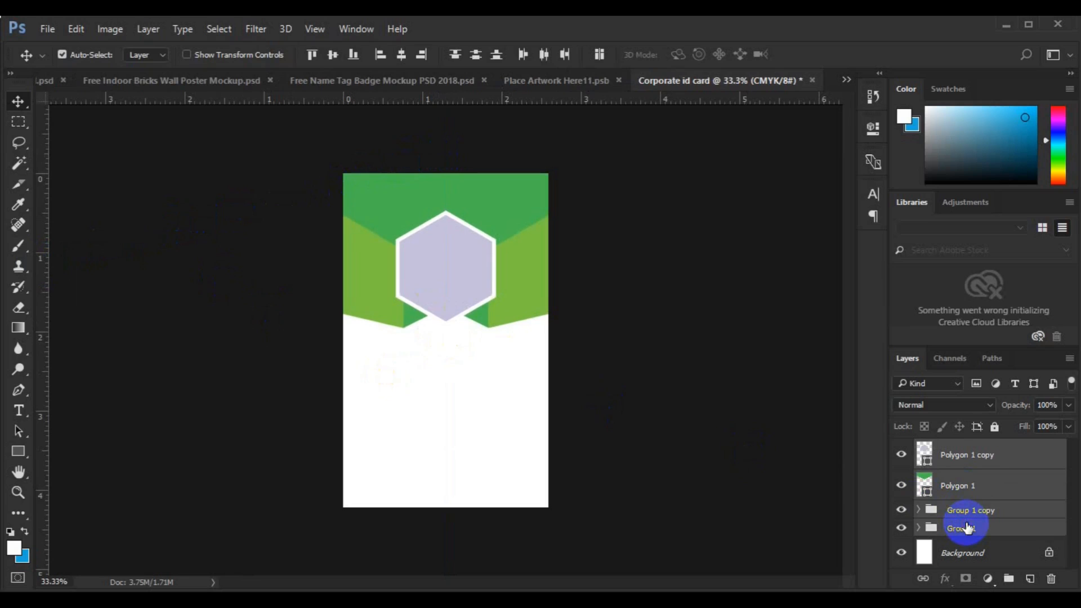
pyautogui.press('Down')
pyautogui.press('Down')
pyautogui.press('Down')
pyautogui.press('Down')
pyautogui.press('Down')
pyautogui.press('Down')
pyautogui.press('Down')
pyautogui.press('Down')
pyautogui.press('Down')
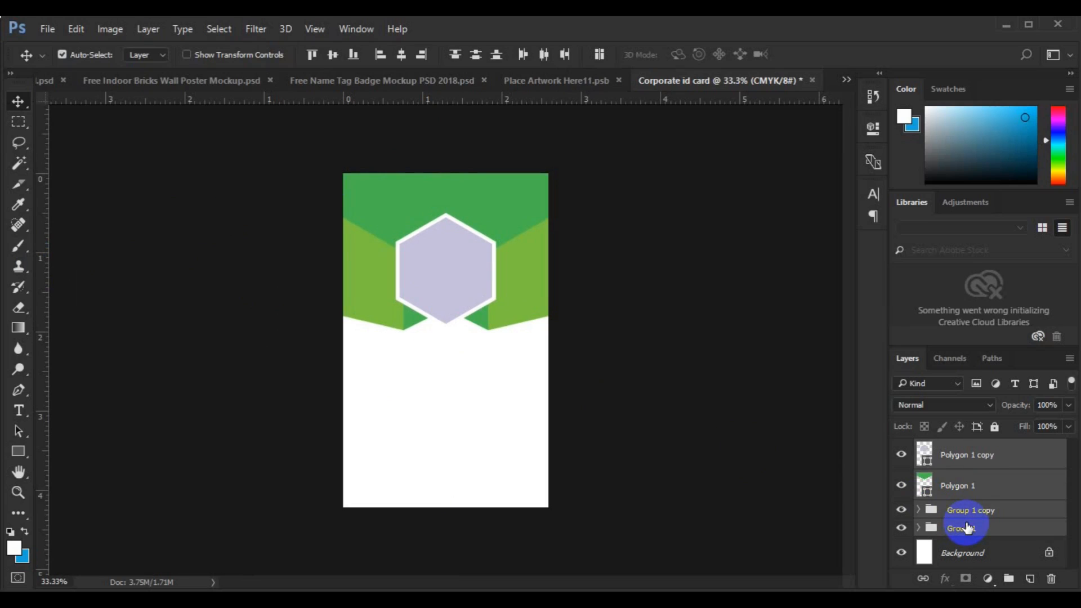
pyautogui.click(964, 553)
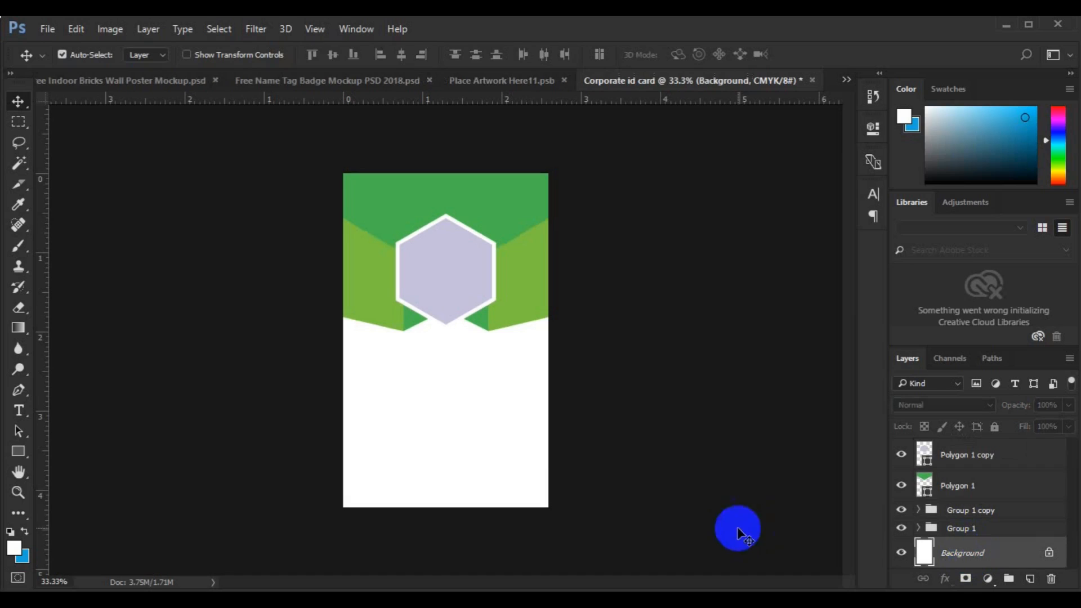
# - Set up the Custom Shape tool with the QR code shape and the header-green fill
pyautogui.click(23, 459)
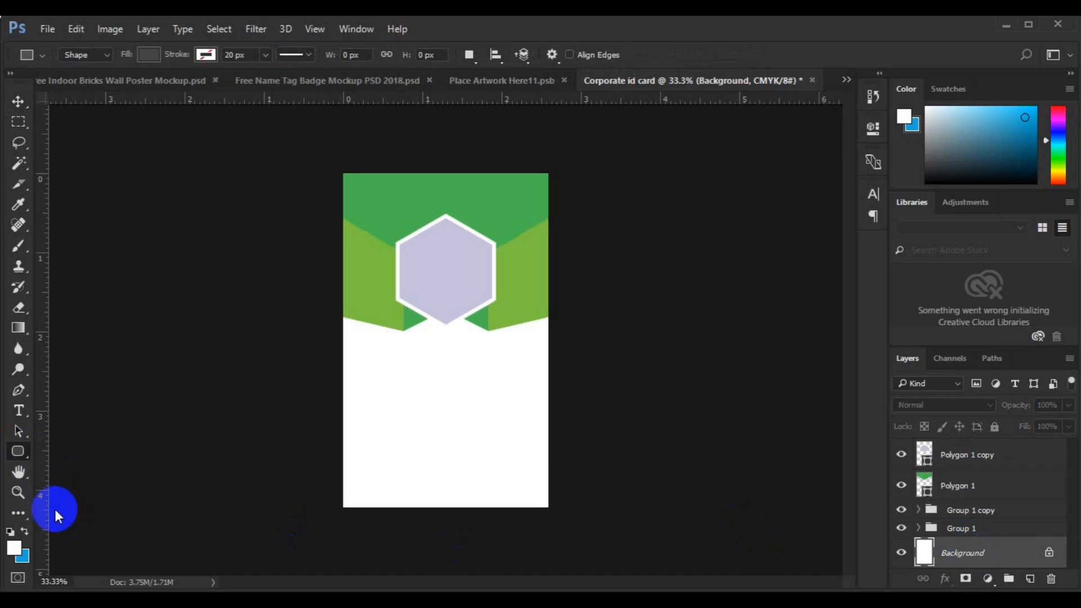
pyautogui.click(17, 459)
pyautogui.click(83, 525)
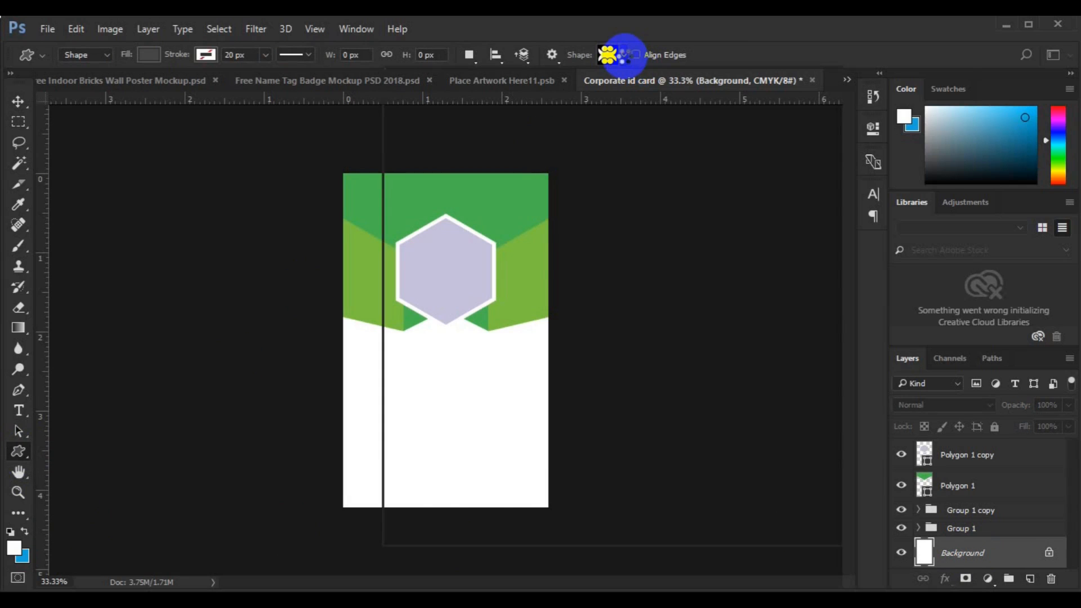
pyautogui.click(624, 55)
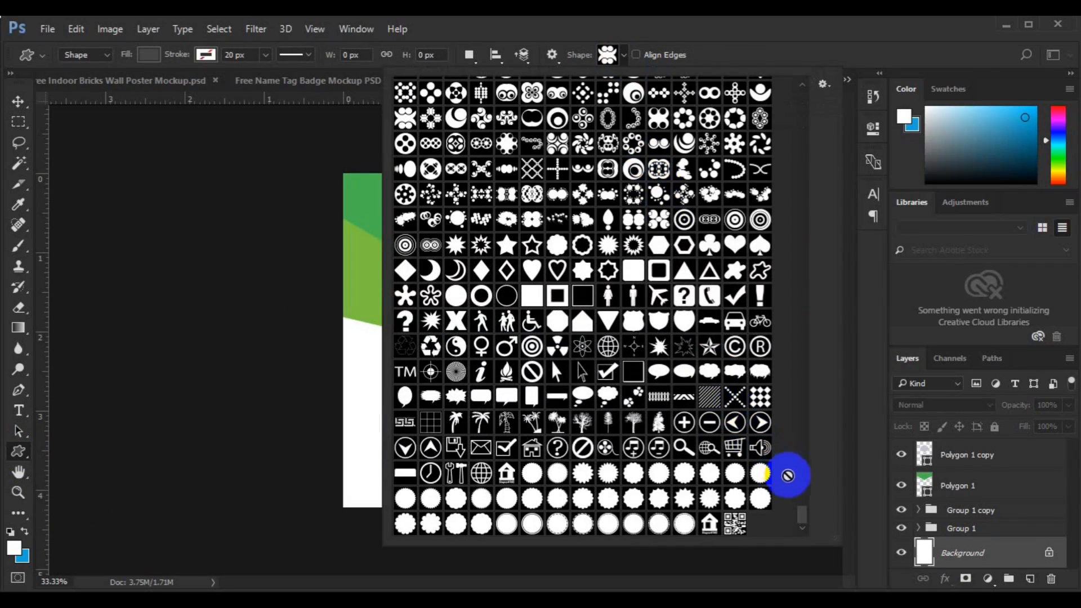
pyautogui.click(734, 523)
pyautogui.click(150, 53)
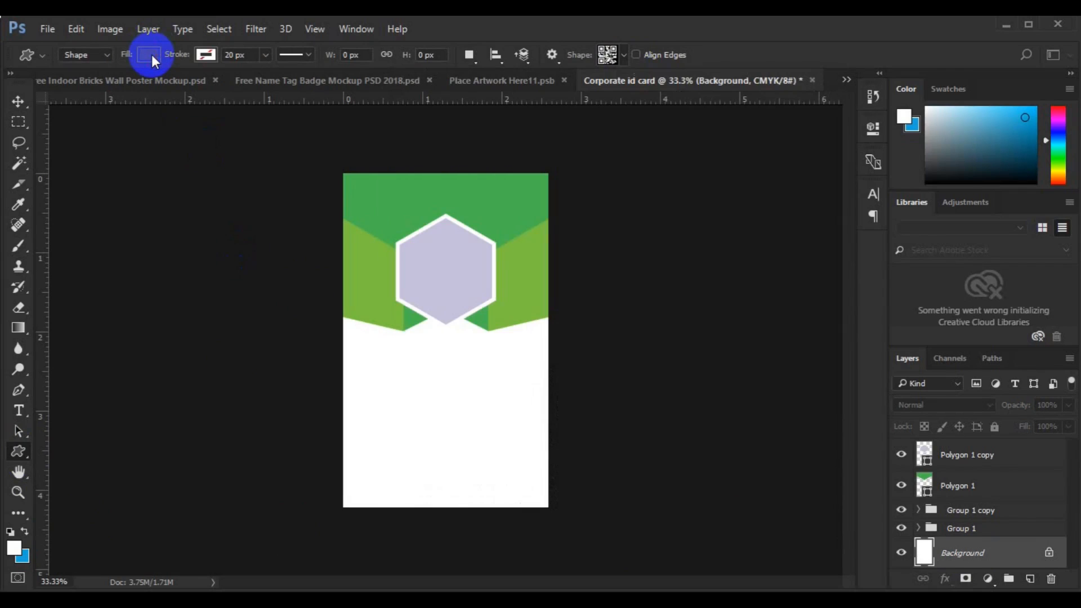
pyautogui.click(150, 53)
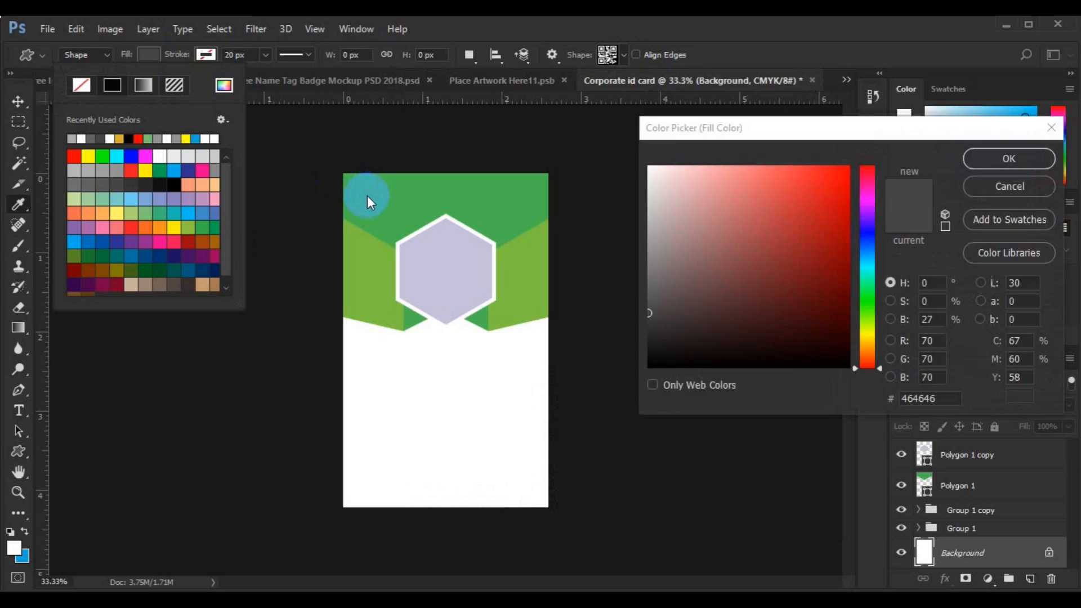
pyautogui.click(367, 190)
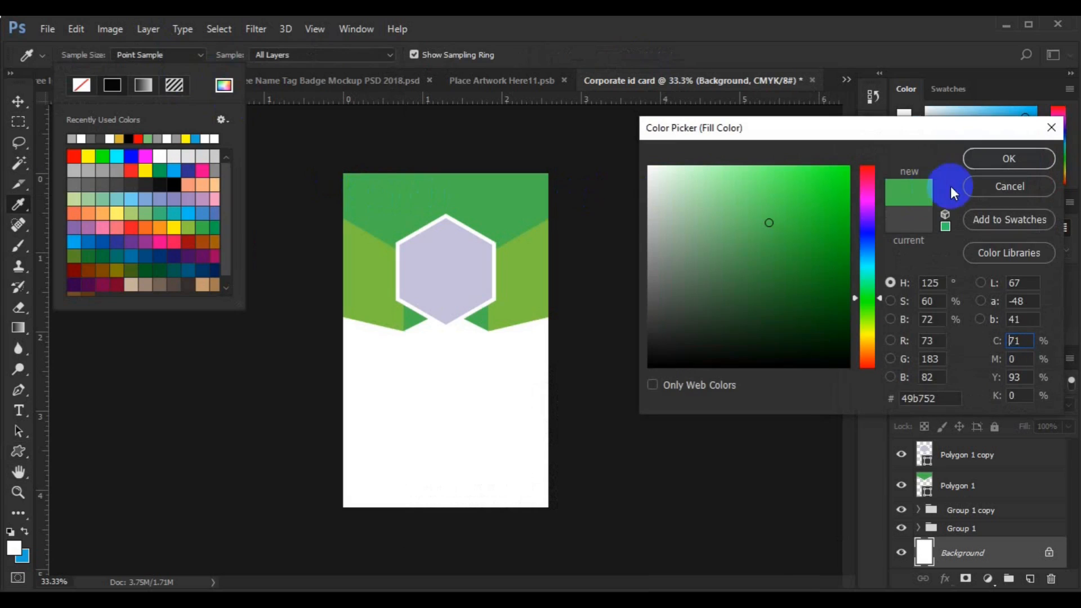
pyautogui.click(980, 163)
# - Draw the QR code and move it into the card's lower-left corner
pyautogui.moveTo(370, 448); pyautogui.dragTo(394, 474)
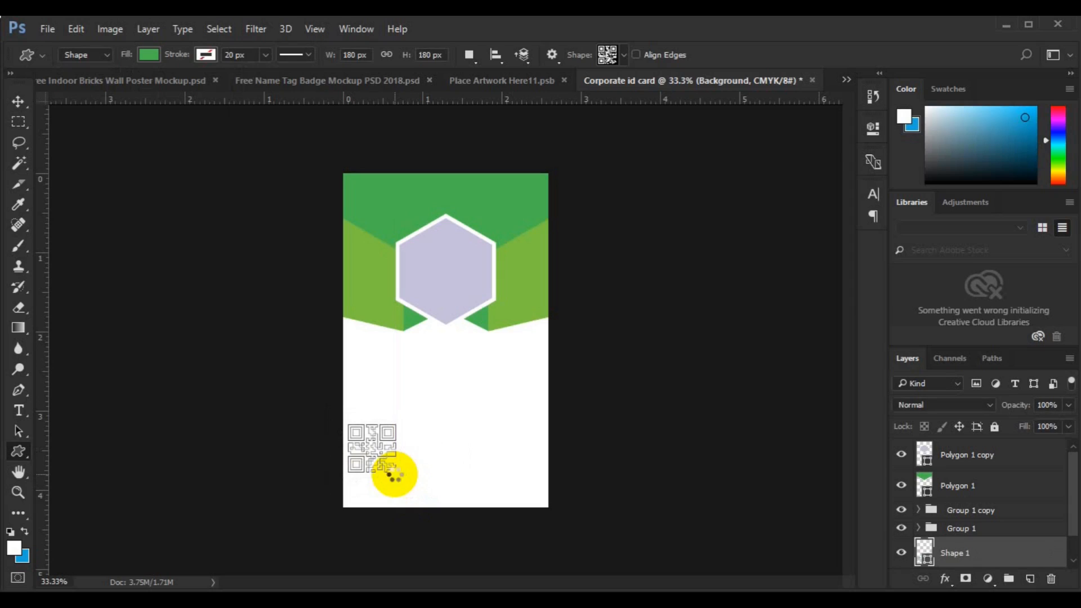
pyautogui.click(18, 102)
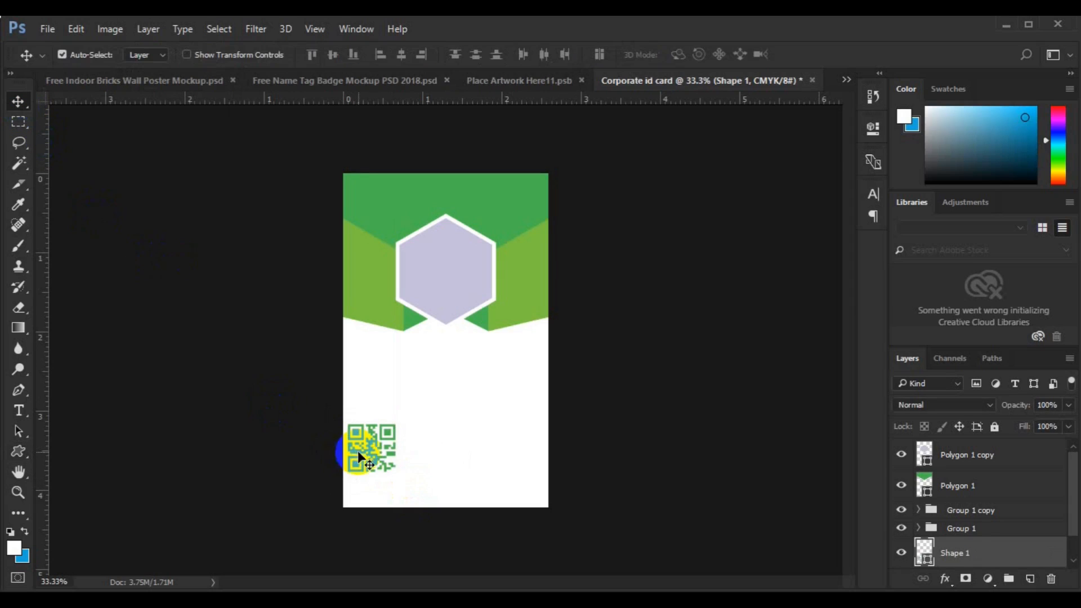
pyautogui.moveTo(365, 457); pyautogui.dragTo(381, 481)
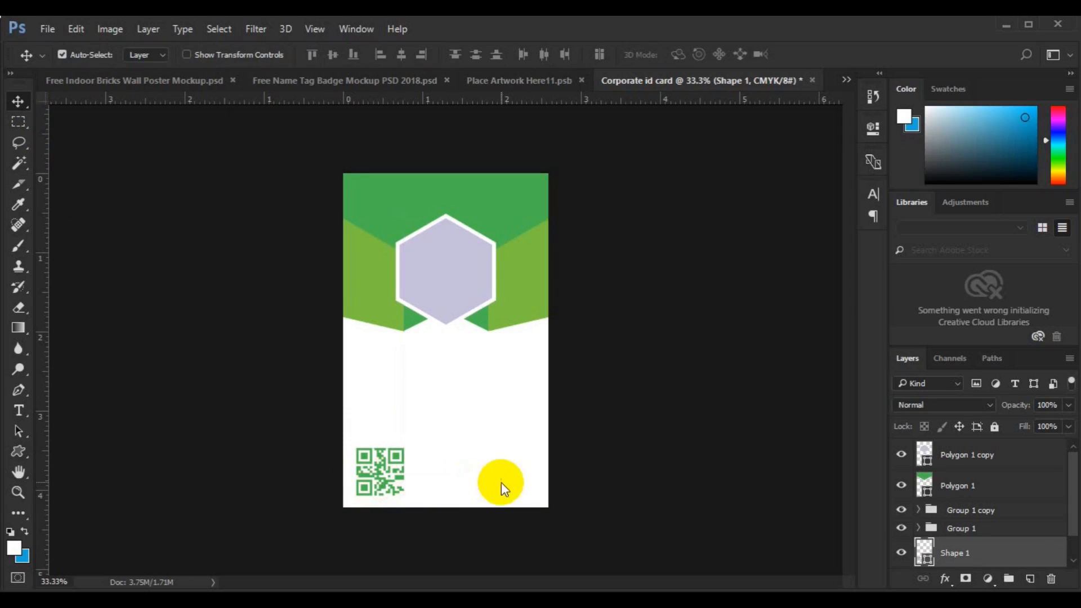
# - With the hexagon layer selected, start Place Embedded and browse the freepik stockphoto folder
pyautogui.click(450, 304)
pyautogui.click(49, 24)
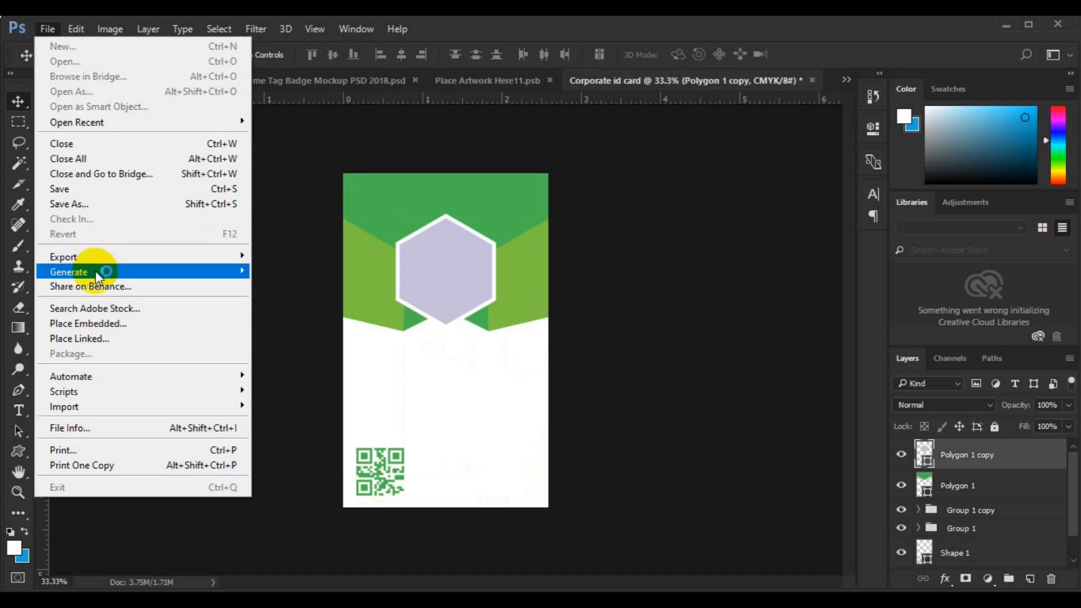
pyautogui.click(110, 323)
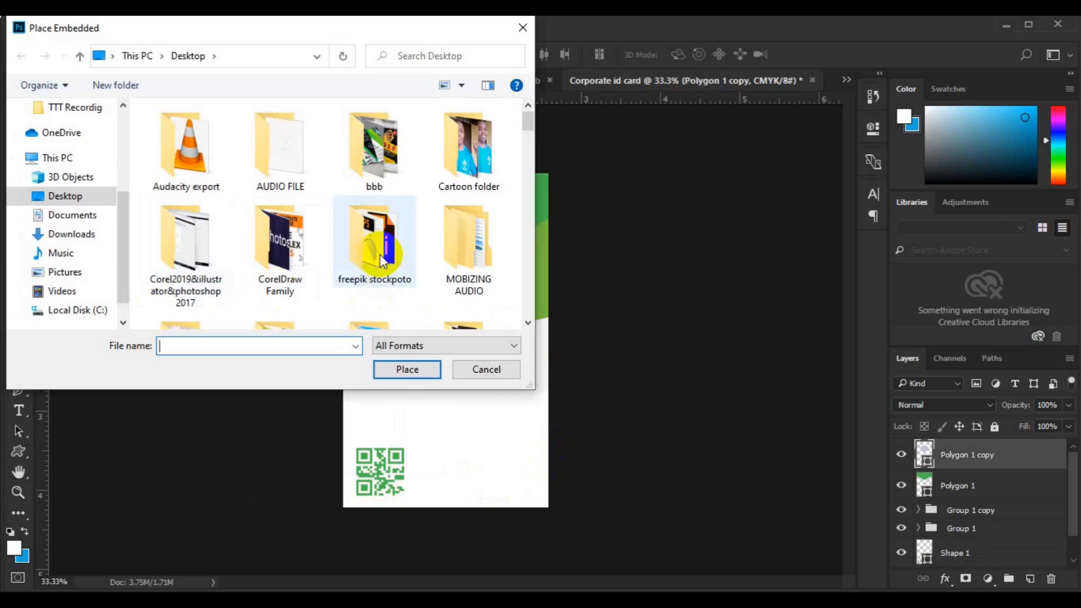
pyautogui.doubleClick(382, 260)
pyautogui.click(528, 323)
pyautogui.click(528, 323)
pyautogui.click(528, 323)
pyautogui.click(528, 323)
pyautogui.click(528, 323)
pyautogui.click(528, 323)
pyautogui.click(528, 323)
pyautogui.click(528, 322)
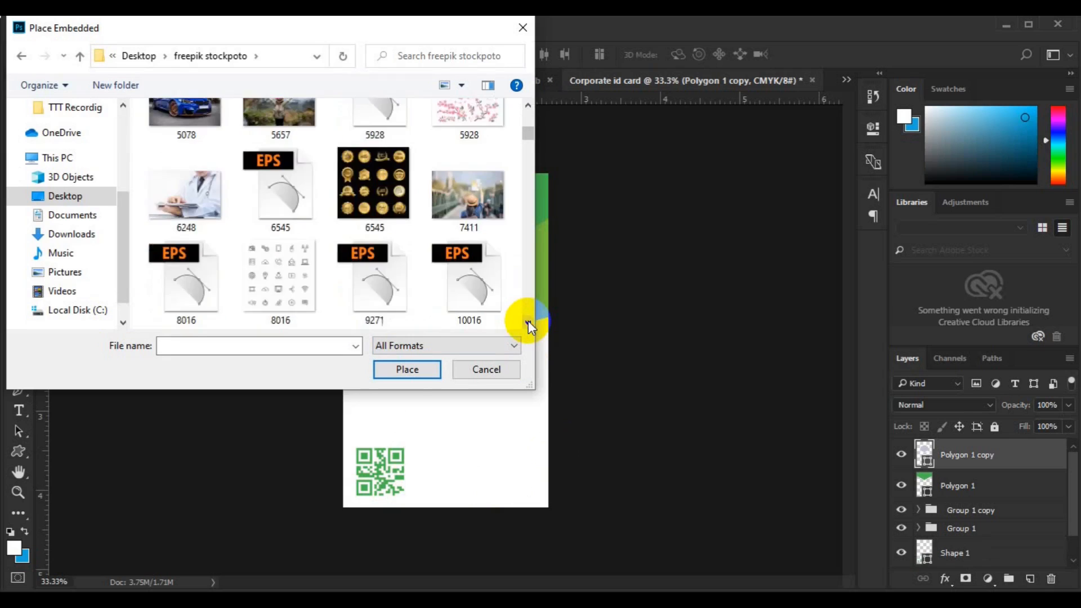
pyautogui.click(528, 323)
pyautogui.click(528, 322)
pyautogui.click(528, 322)
pyautogui.click(527, 323)
pyautogui.click(527, 322)
pyautogui.click(528, 323)
pyautogui.click(528, 323)
pyautogui.click(528, 323)
pyautogui.click(528, 323)
pyautogui.click(527, 323)
pyautogui.click(528, 322)
pyautogui.click(527, 323)
pyautogui.click(527, 323)
pyautogui.click(527, 322)
pyautogui.click(528, 322)
pyautogui.click(528, 323)
pyautogui.click(528, 322)
pyautogui.click(528, 323)
pyautogui.click(528, 323)
pyautogui.click(528, 323)
pyautogui.click(528, 322)
pyautogui.click(528, 323)
pyautogui.click(528, 323)
pyautogui.click(528, 322)
pyautogui.click(528, 322)
pyautogui.click(528, 322)
pyautogui.click(528, 322)
pyautogui.click(528, 323)
pyautogui.click(528, 323)
pyautogui.click(528, 322)
pyautogui.click(528, 323)
pyautogui.click(528, 322)
pyautogui.click(528, 323)
pyautogui.click(528, 322)
pyautogui.click(528, 323)
pyautogui.click(528, 323)
pyautogui.click(528, 323)
pyautogui.click(527, 322)
pyautogui.click(528, 323)
pyautogui.click(528, 322)
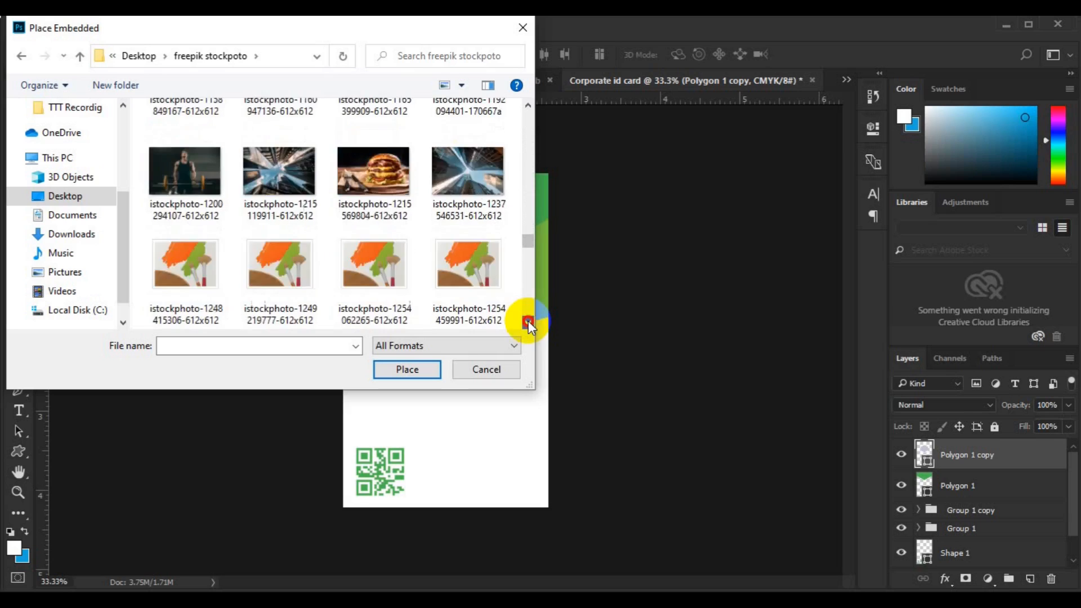
pyautogui.click(528, 322)
pyautogui.click(528, 323)
pyautogui.click(528, 322)
pyautogui.click(528, 322)
pyautogui.click(528, 323)
pyautogui.click(528, 323)
pyautogui.click(528, 322)
pyautogui.click(528, 322)
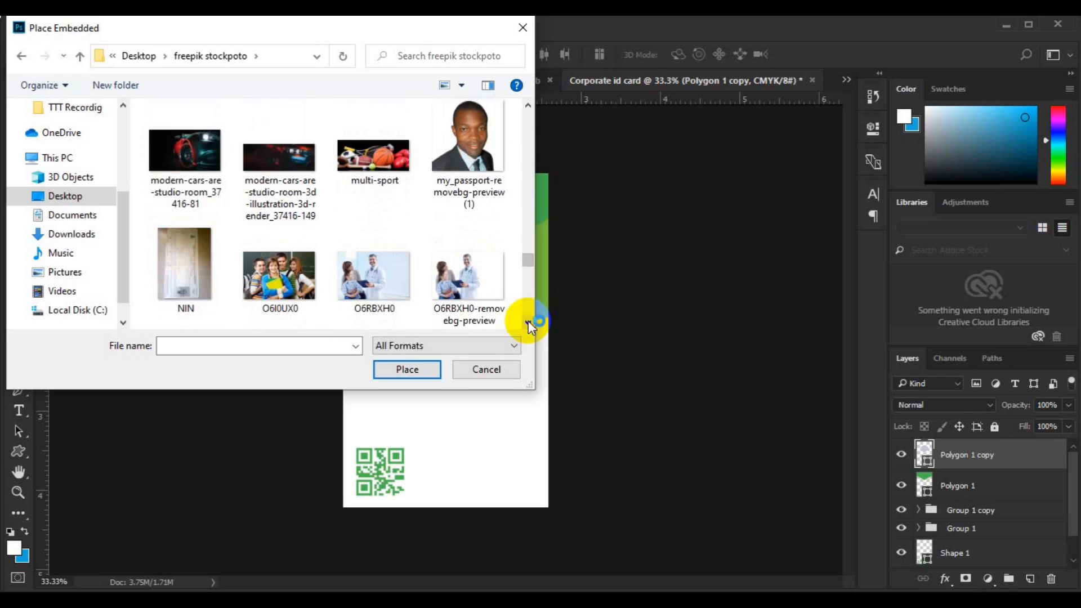
# - Place the portrait photo, scale it down and position it over the hexagon
pyautogui.click(469, 141)
pyautogui.click(405, 369)
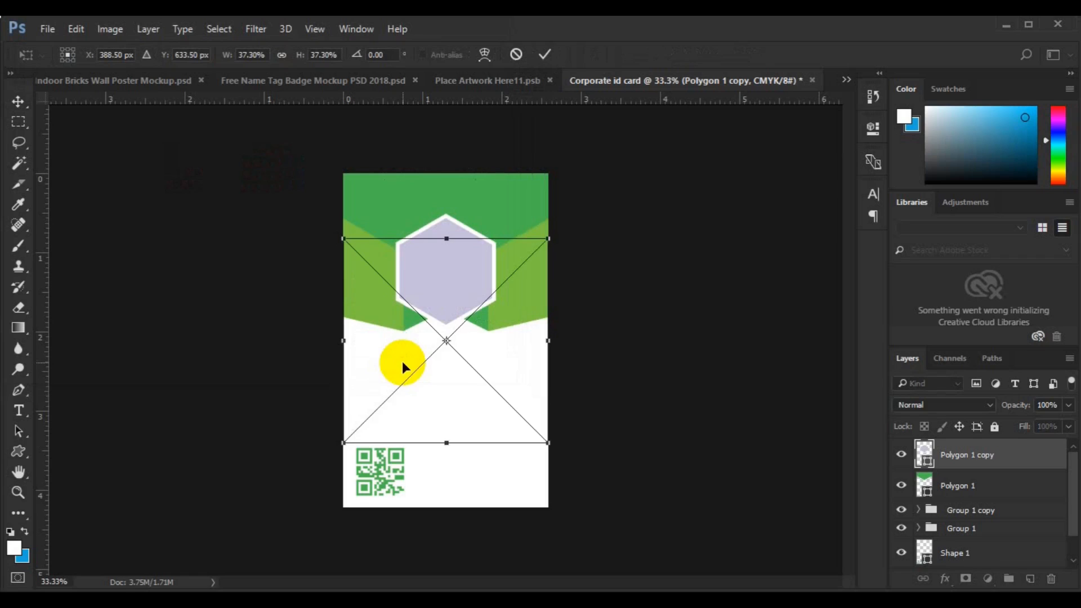
pyautogui.moveTo(550, 444); pyautogui.dragTo(489, 396)
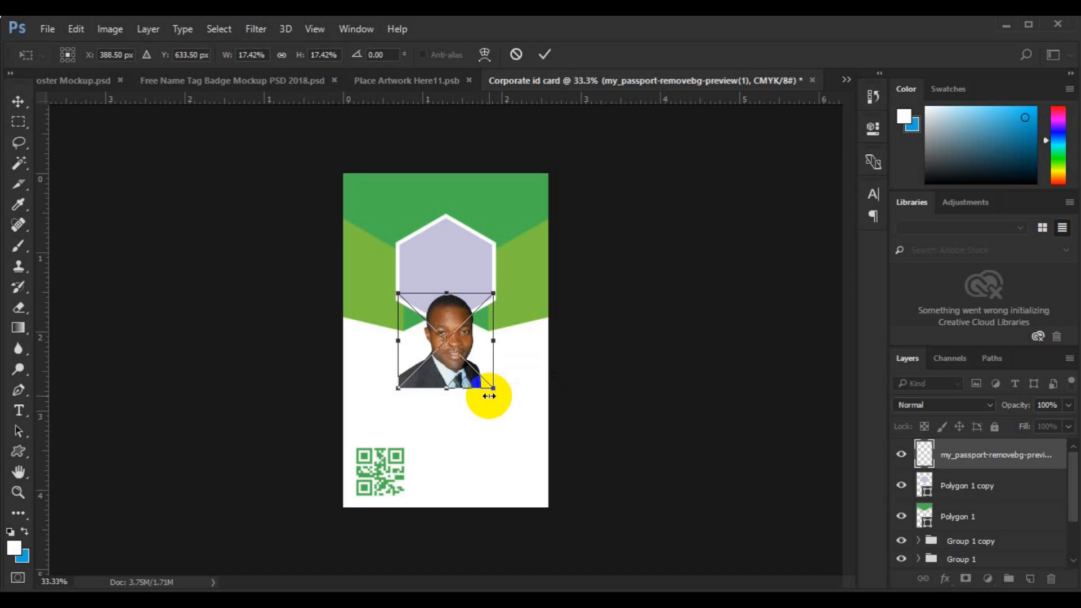
pyautogui.press('Return')
pyautogui.moveTo(455, 308); pyautogui.dragTo(454, 245)
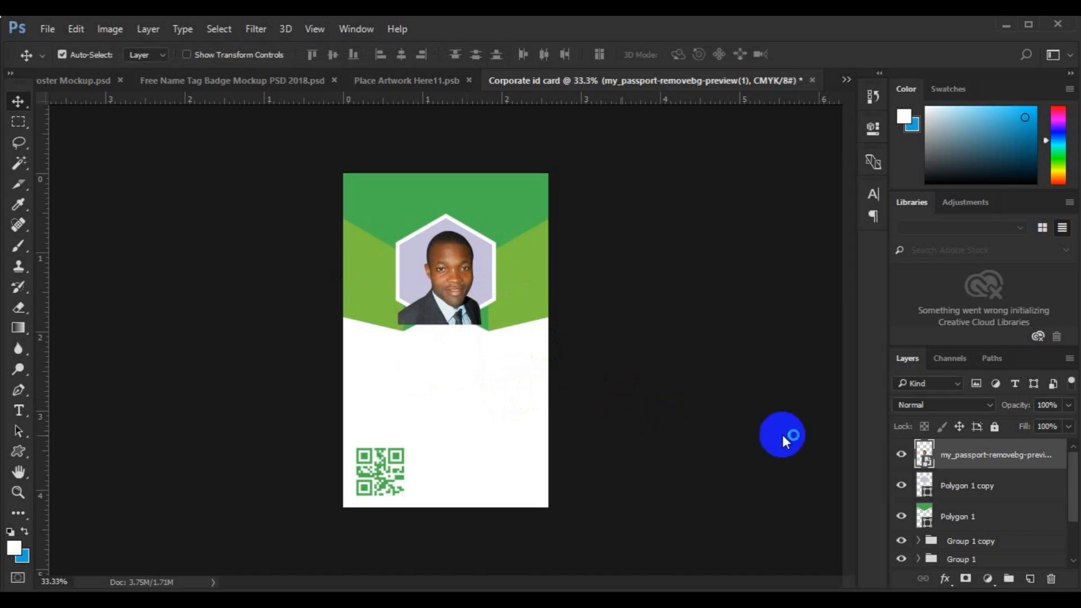
# - Clip the photo to the hexagon shape with a clipping mask
pyautogui.rightClick(950, 457)
pyautogui.click(721, 434)
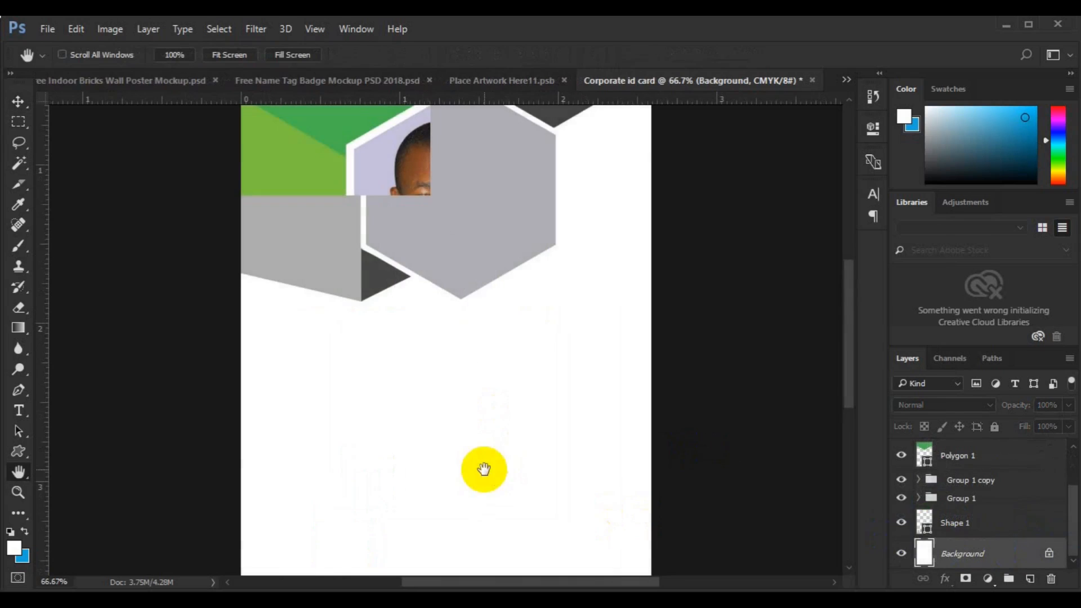
pyautogui.moveTo(482, 465); pyautogui.dragTo(488, 373)
# - Start a black, bold 10 pt text layer for the ID No, D.O.B, Phone and Email labels
pyautogui.click(18, 411)
pyautogui.click(287, 365)
pyautogui.click(556, 55)
pyautogui.click(843, 349)
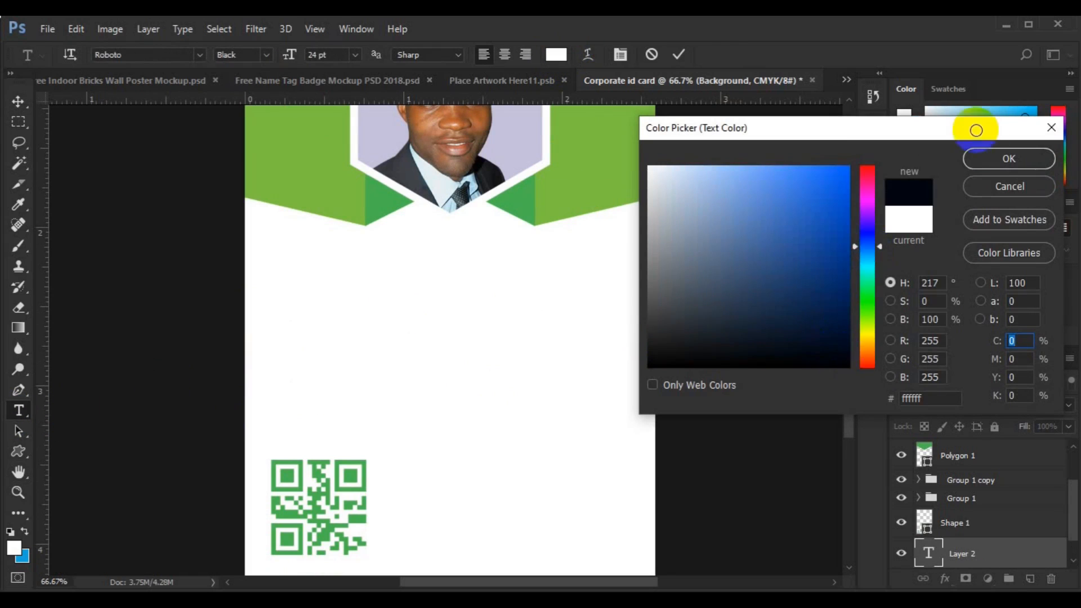
pyautogui.click(986, 162)
pyautogui.click(355, 55)
pyautogui.click(332, 107)
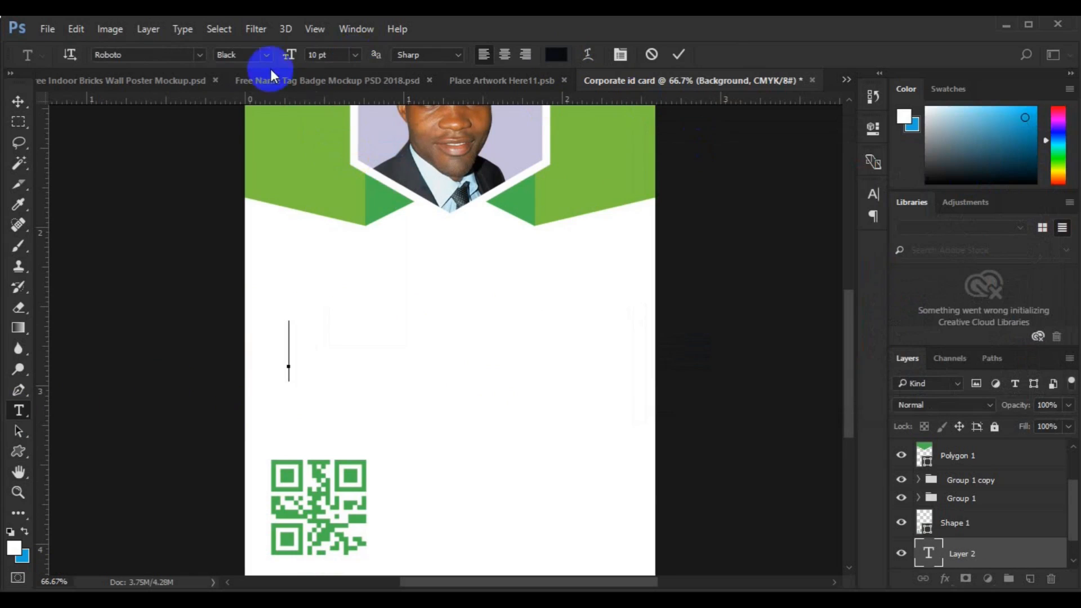
pyautogui.click(265, 54)
pyautogui.click(272, 159)
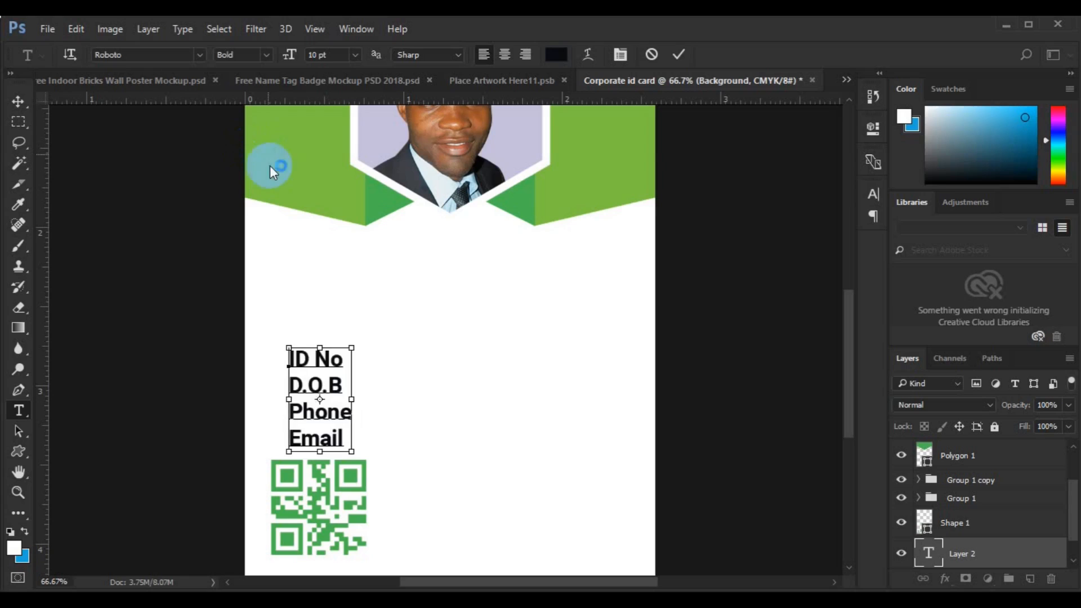
# - Change the labels to Roboto Medium with 14 pt leading
pyautogui.hotkey('ctrl', 'a')
pyautogui.click(263, 54)
pyautogui.click(265, 134)
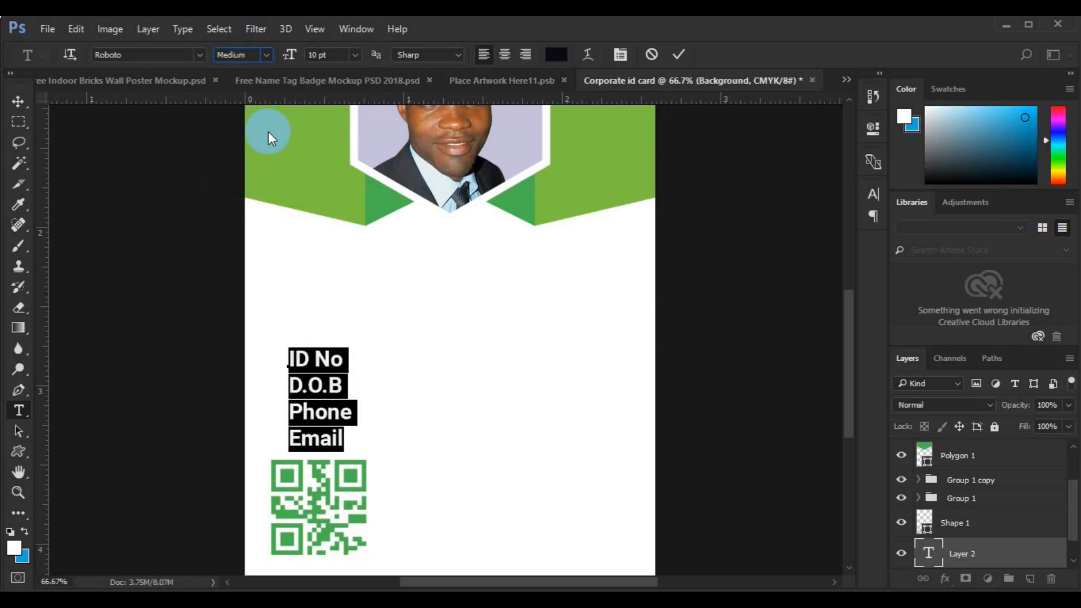
pyautogui.hotkey('ctrl', 't')
pyautogui.click(843, 238)
pyautogui.click(840, 309)
pyautogui.click(845, 238)
pyautogui.click(842, 371)
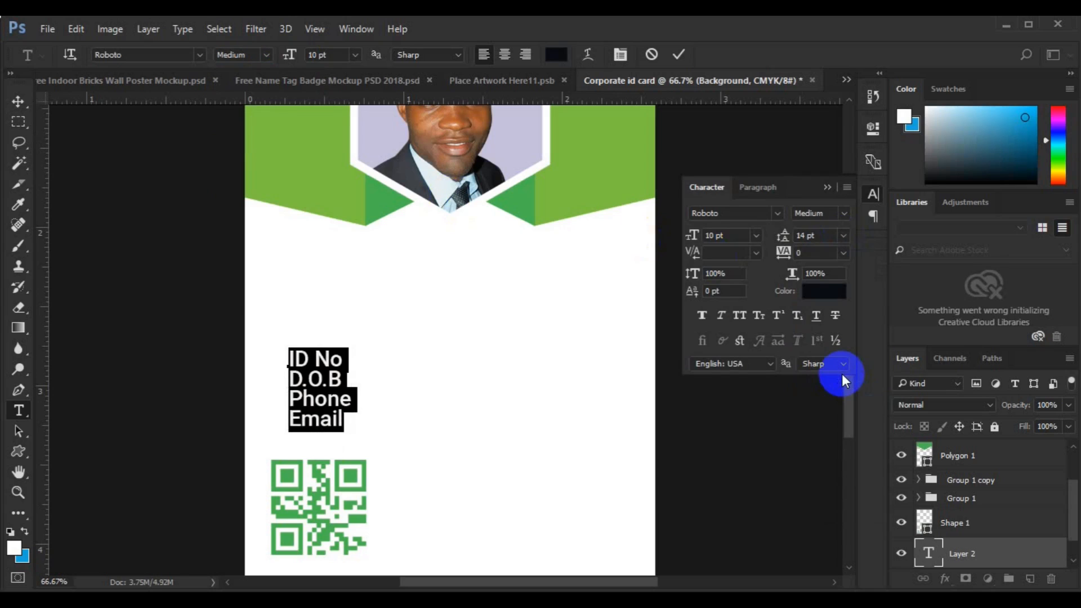
# - Move the label block up just below the header
pyautogui.click(23, 106)
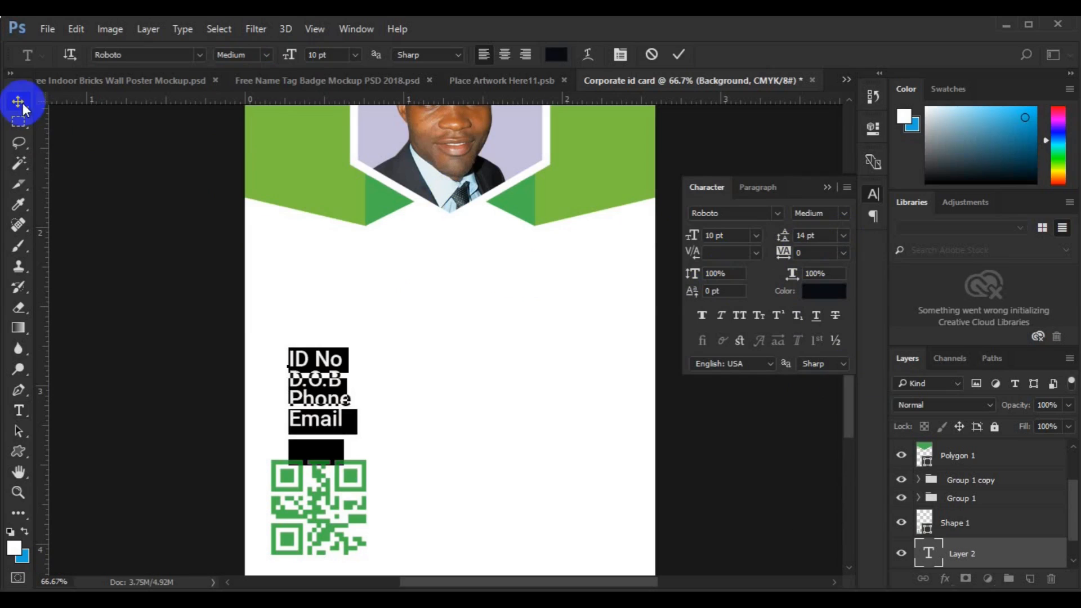
pyautogui.click(319, 394)
pyautogui.moveTo(319, 392); pyautogui.dragTo(457, 361)
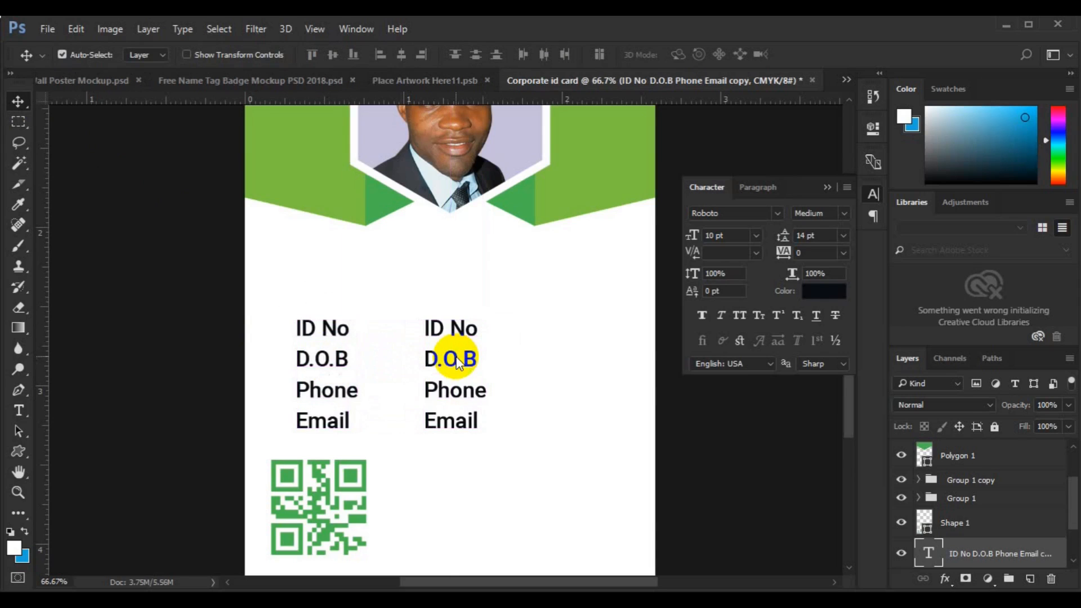
# - Replace the copied labels with a sample ID number, birth date, phone number and e-mail
pyautogui.click(19, 410)
pyautogui.click(425, 329)
pyautogui.hotkey('shift', 'Down')
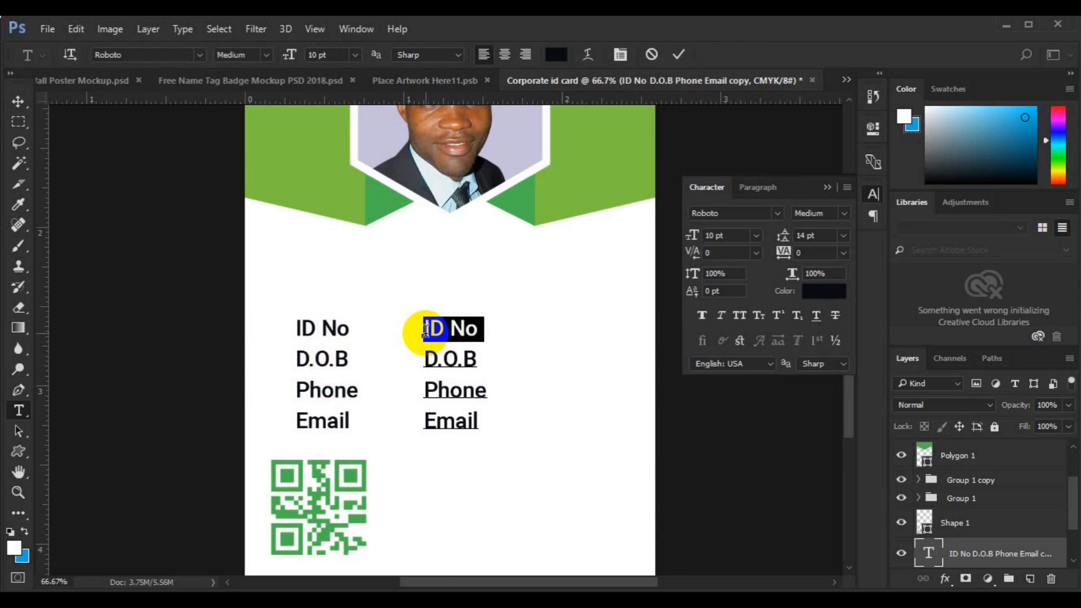
pyautogui.hotkey('ctrl', 'Left')
pyautogui.write('00000033')
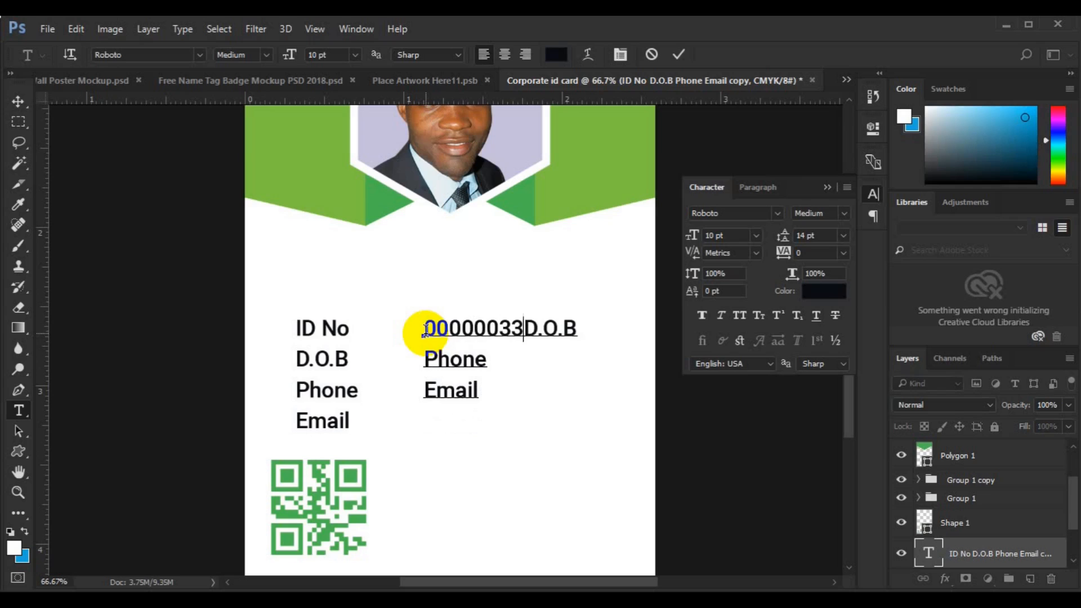
pyautogui.hotkey('shift', 'Down')
pyautogui.write('00')
pyautogui.write('/04/2030')
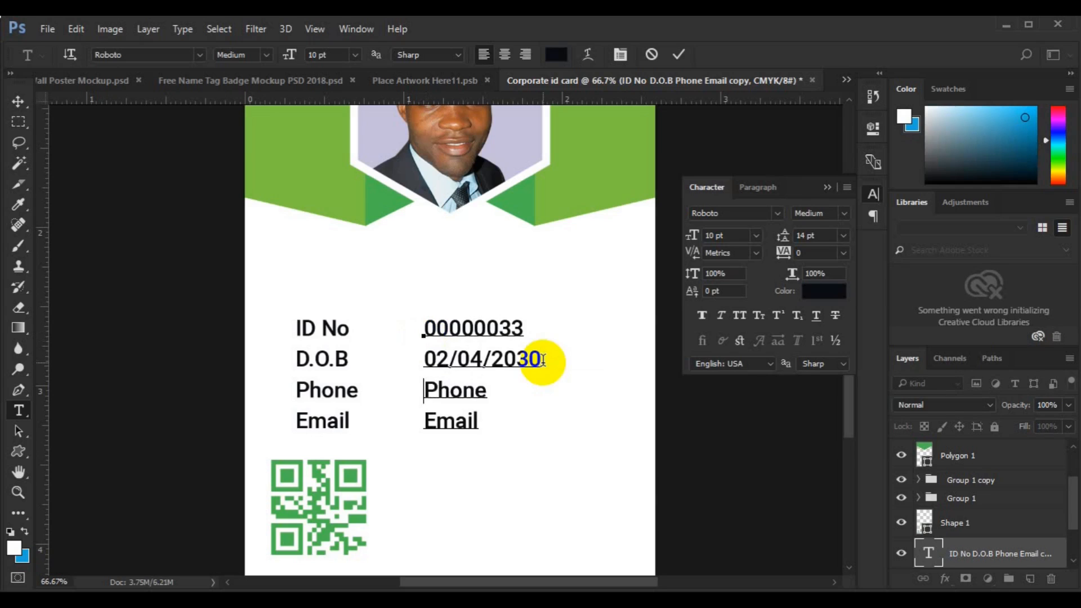
pyautogui.hotkey('shift', 'Down')
pyautogui.write('00')
pyautogui.write(' - 234 - 678 - 90')
pyautogui.moveTo(658, 389); pyautogui.dragTo(568, 390)
pyautogui.press('Return')
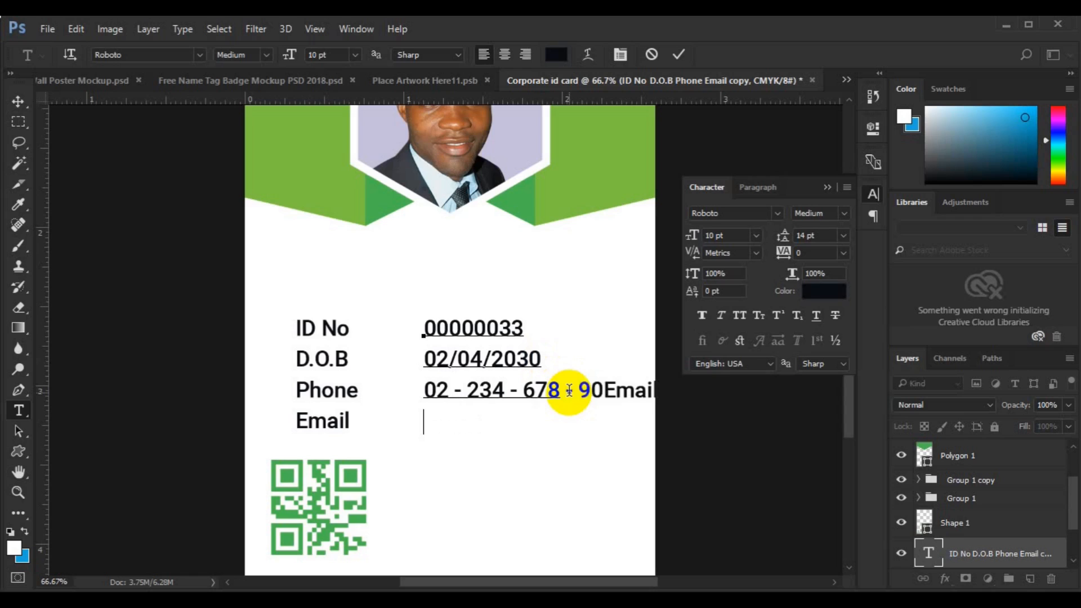
# - Set the values to Light weight and shift the column right beside the labels
pyautogui.click(19, 102)
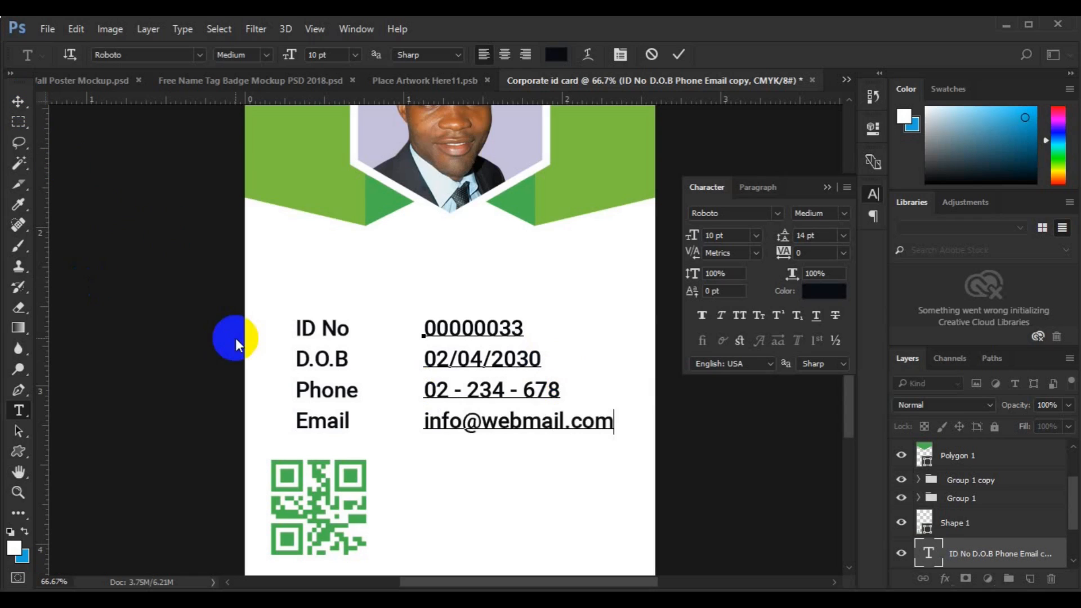
pyautogui.hotkey('ctrl', 'a')
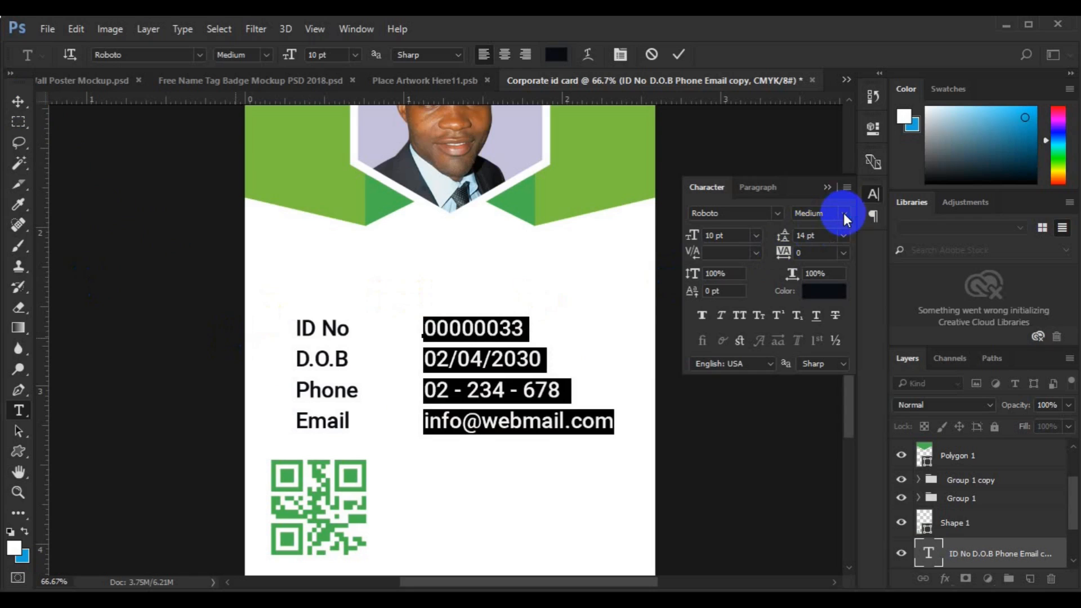
pyautogui.click(844, 219)
pyautogui.click(838, 242)
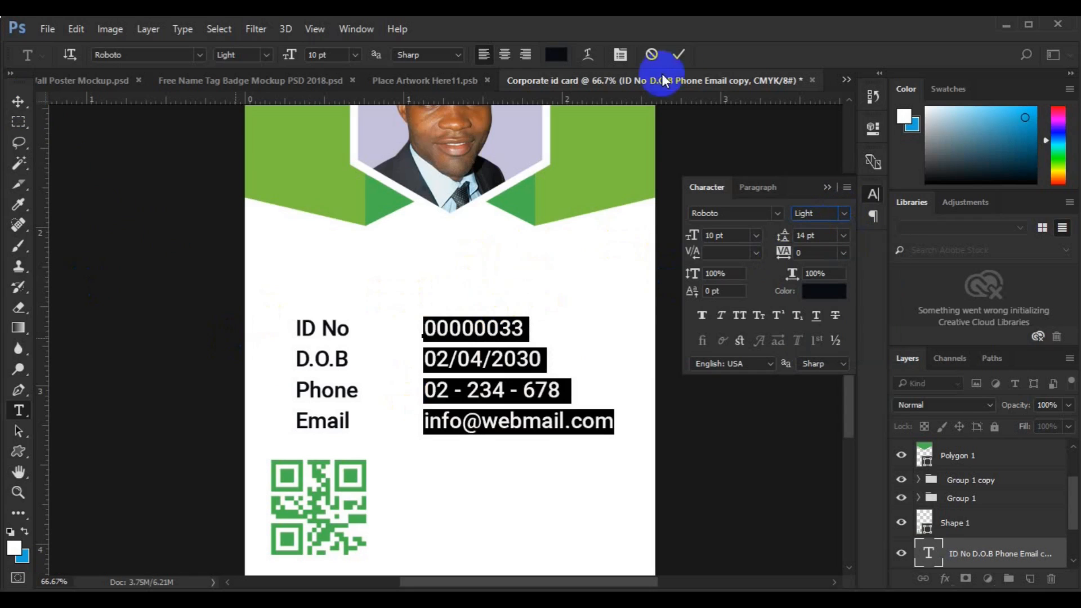
pyautogui.click(679, 55)
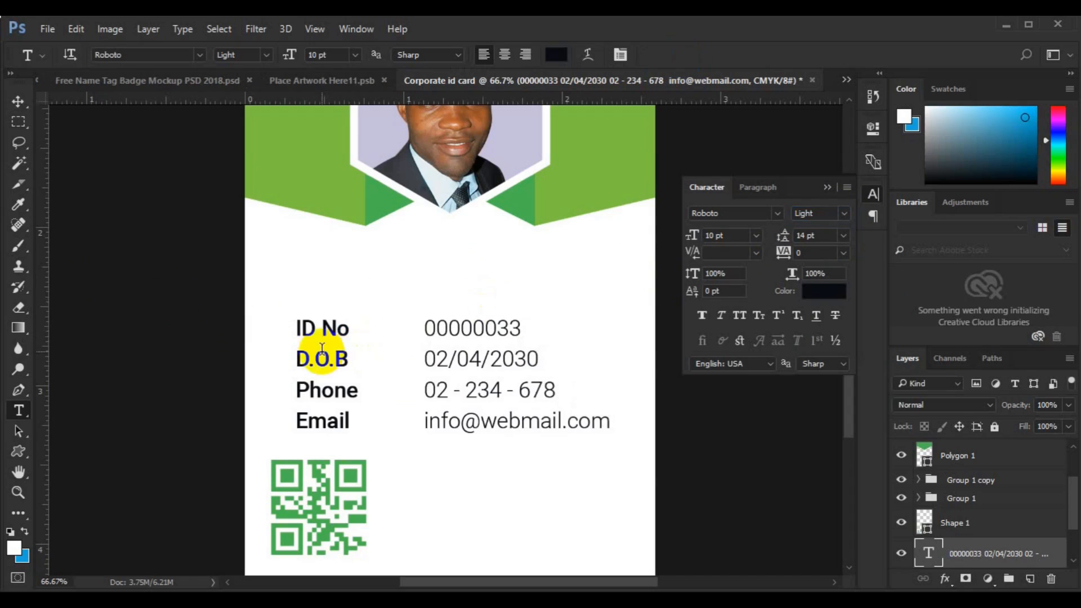
pyautogui.press('v')
pyautogui.moveTo(493, 363); pyautogui.dragTo(484, 363)
pyautogui.click(333, 394)
# - Duplicate the labels layer and replace every line with a colon
pyautogui.moveTo(334, 394); pyautogui.dragTo(418, 395)
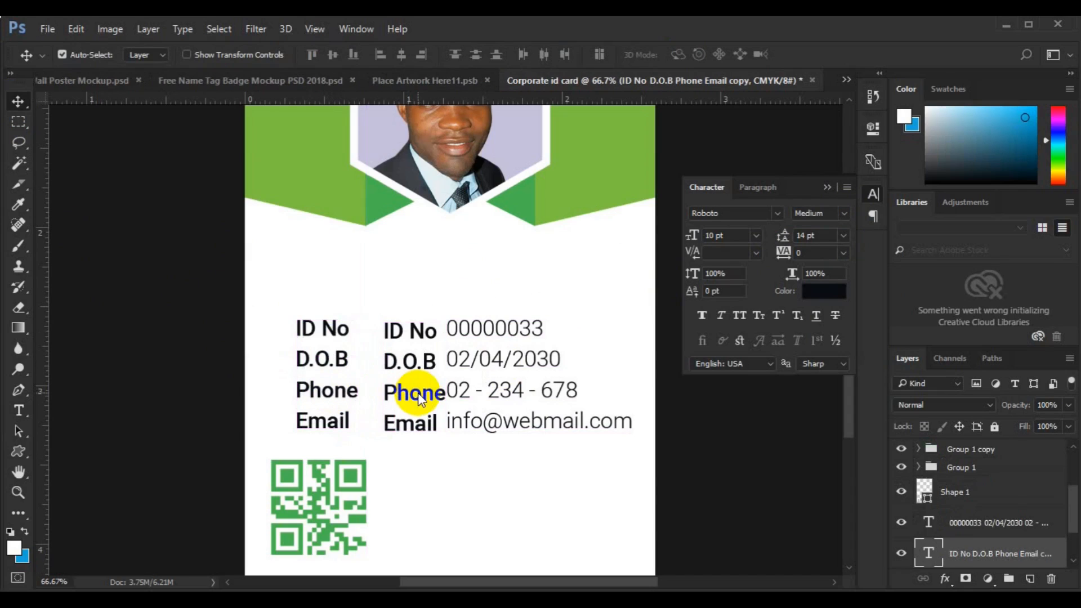
pyautogui.press('t')
pyautogui.hotkey('shift', 'Down')
pyautogui.press('Right')
pyautogui.hotkey('shift', 'Down')
pyautogui.press('Right')
pyautogui.hotkey('shift', 'Down')
pyautogui.press('Right')
pyautogui.hotkey('shift', 'Down')
pyautogui.write(':')
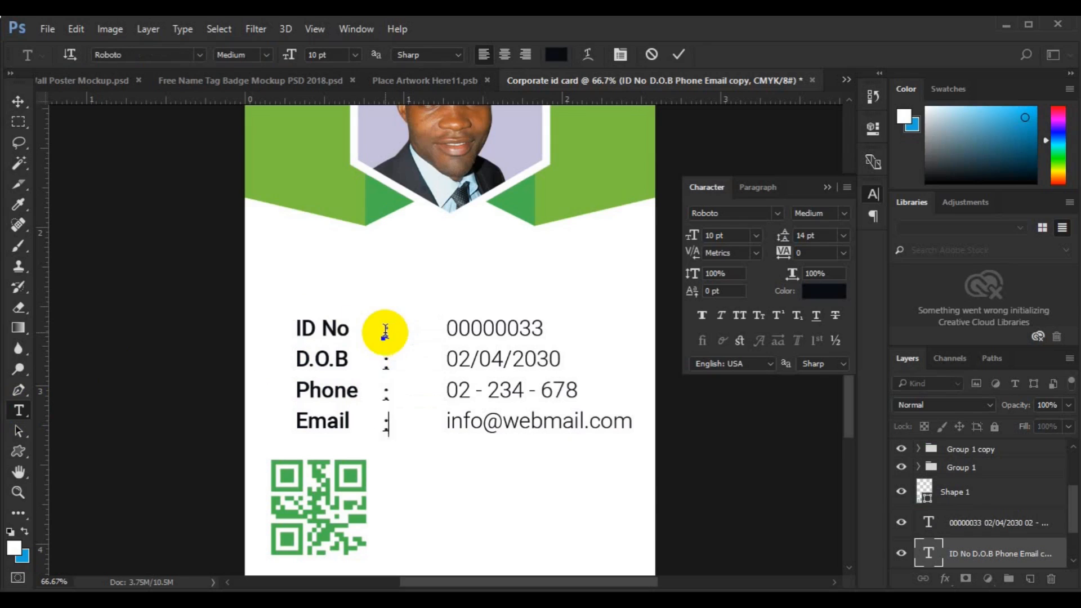
# - Set the colons to Light weight and nudge them right toward the values
pyautogui.hotkey('ctrl', 'a')
pyautogui.click(266, 55)
pyautogui.click(266, 83)
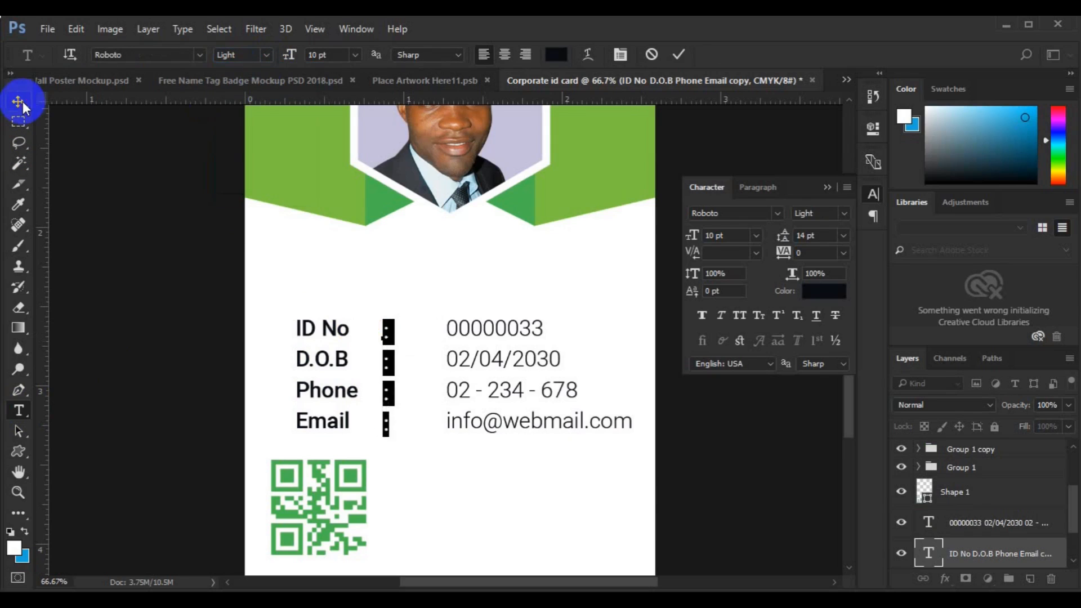
pyautogui.click(18, 101)
pyautogui.hotkey('ctrl', 't')
pyautogui.moveTo(388, 389); pyautogui.dragTo(439, 390)
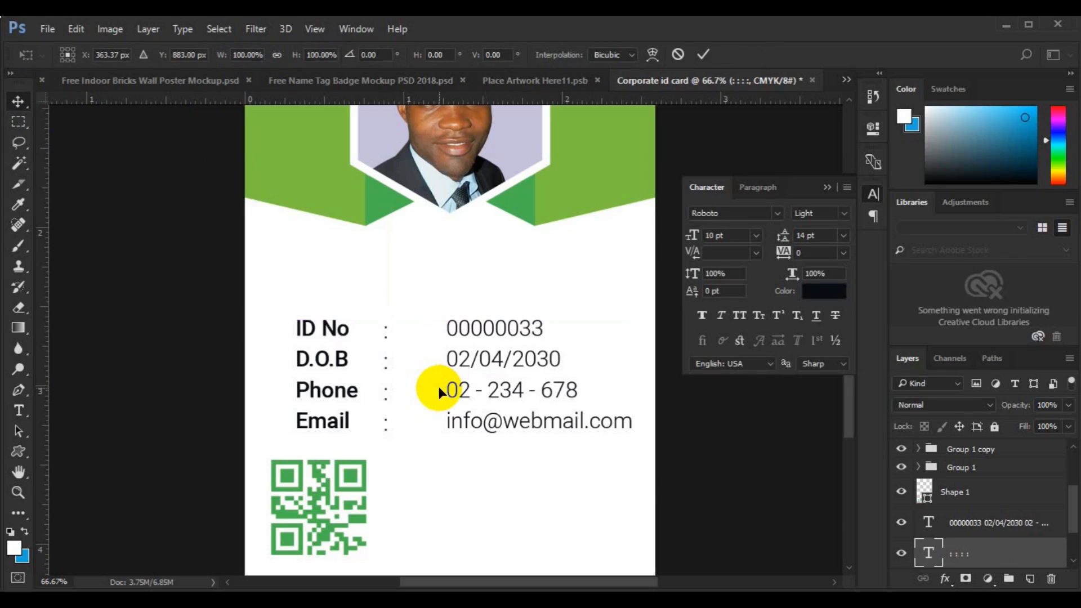
pyautogui.press('Return')
pyautogui.click(954, 527)
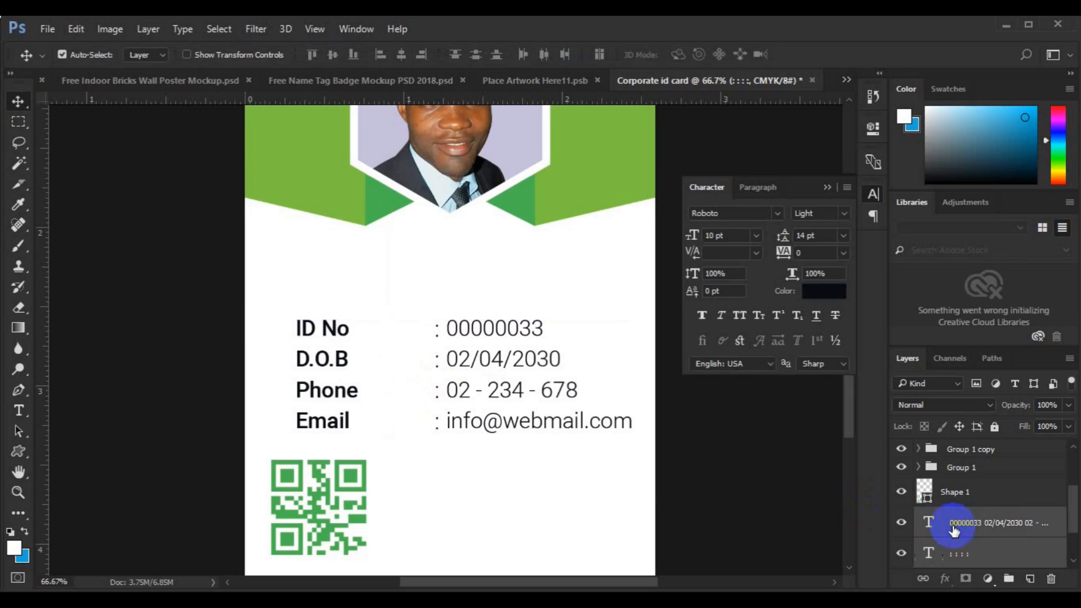
# - Group the labels, colons and values and centre the block horizontally on the card
pyautogui.click(402, 55)
pyautogui.hotkey('ctrl', 'z')
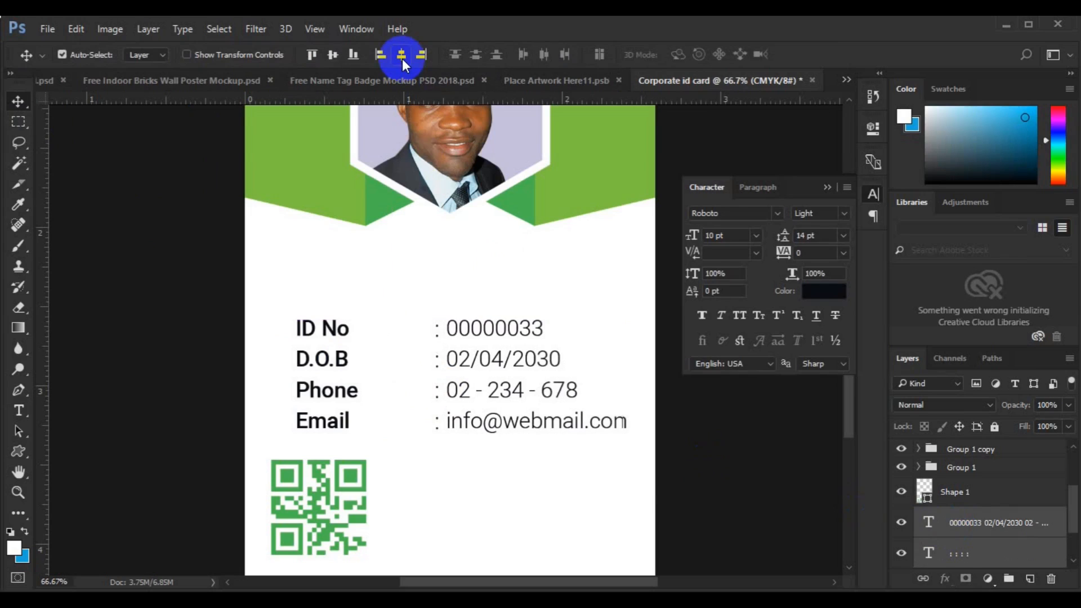
pyautogui.hotkey('ctrl', 'g')
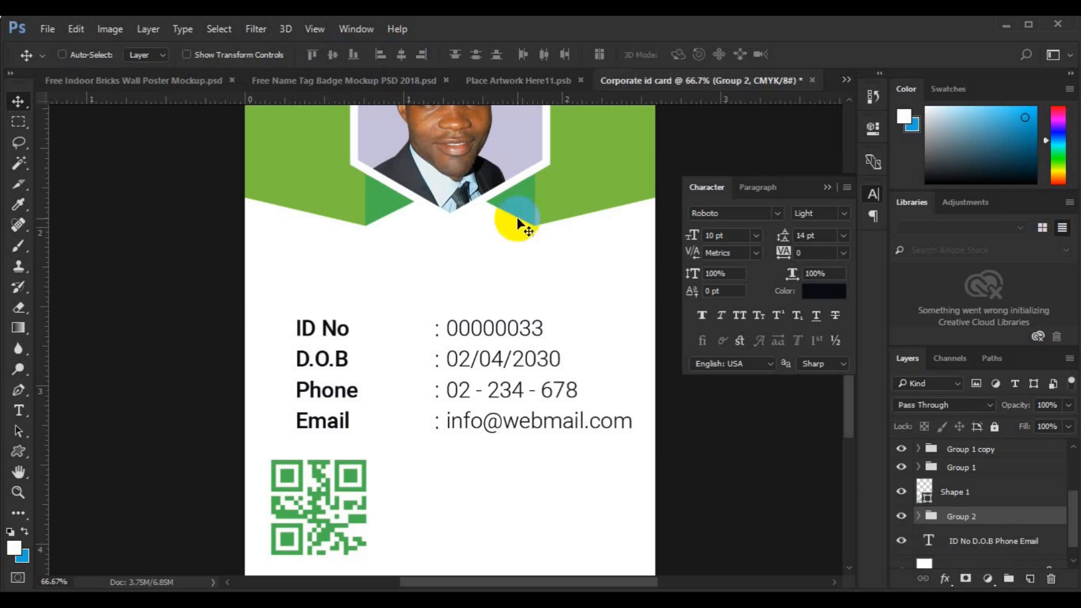
pyautogui.keyDown('ctrl'); pyautogui.click(962, 541); pyautogui.keyUp('ctrl')
pyautogui.click(330, 56)
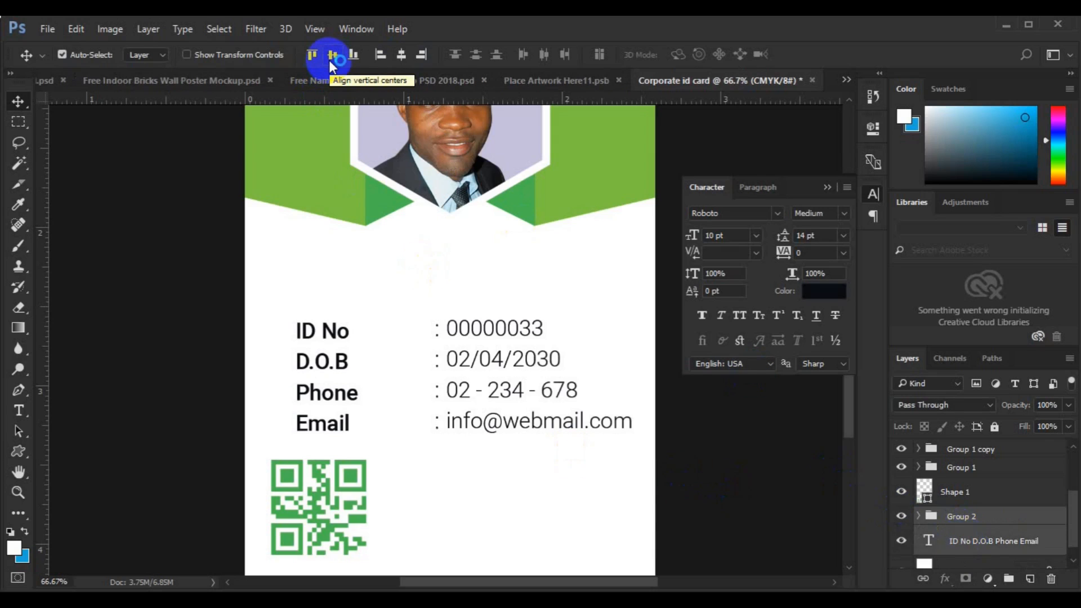
pyautogui.hotkey('ctrl', 'g')
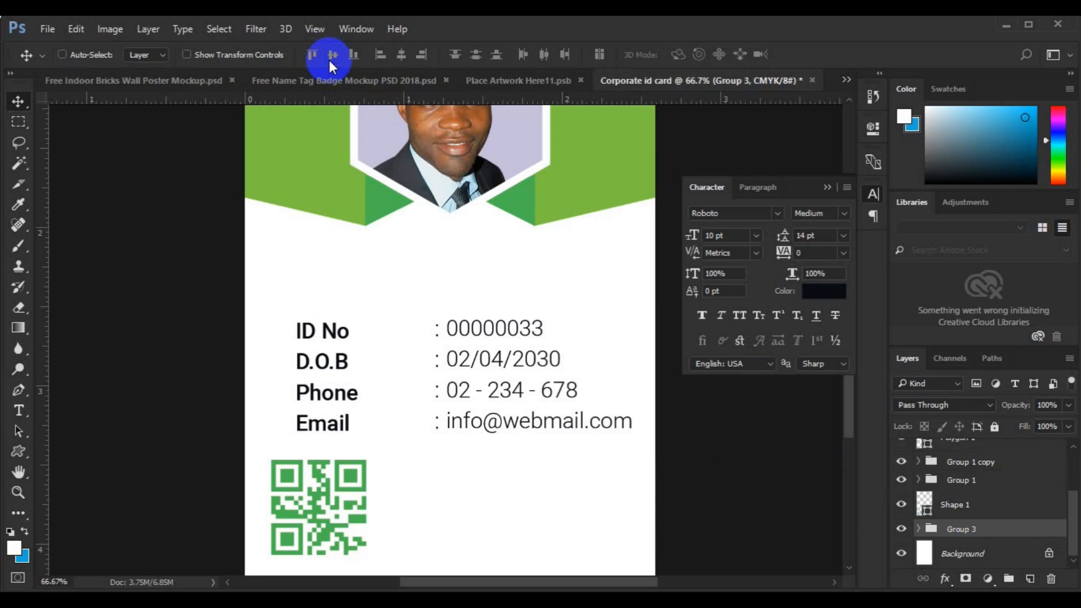
pyautogui.hotkey('ctrl', 'a')
pyautogui.click(401, 56)
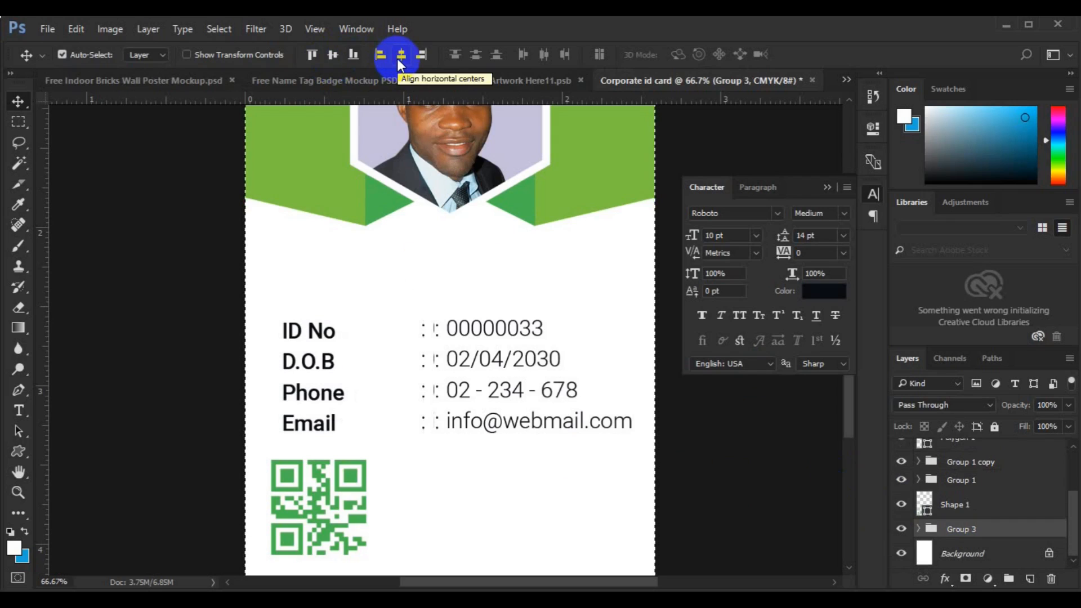
# - Delete 'web' from the e-mail value to shorten the address
pyautogui.hotkey('ctrl', 'd')
pyautogui.click(19, 408)
pyautogui.click(535, 427)
pyautogui.keyDown('shift'); pyautogui.click(485, 432); pyautogui.keyUp('shift')
pyautogui.press('BackSpace')
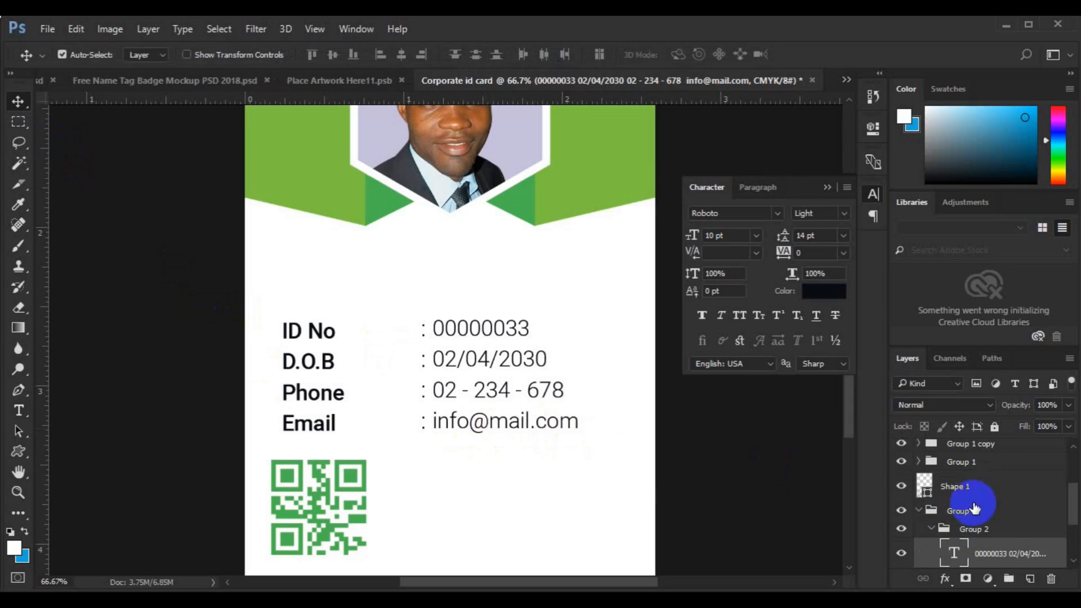
pyautogui.click(974, 509)
# - Collapse Group 3 and add a new empty layer above it
pyautogui.click(1030, 578)
pyautogui.hotkey('ctrl', 'z')
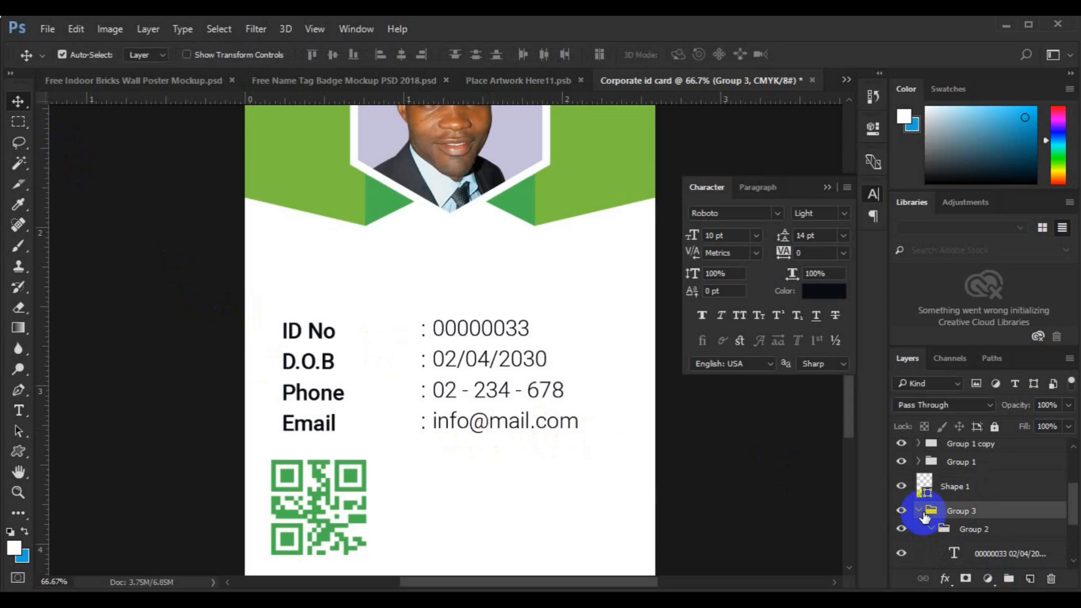
pyautogui.click(919, 511)
pyautogui.hotkey('ctrl', 'a')
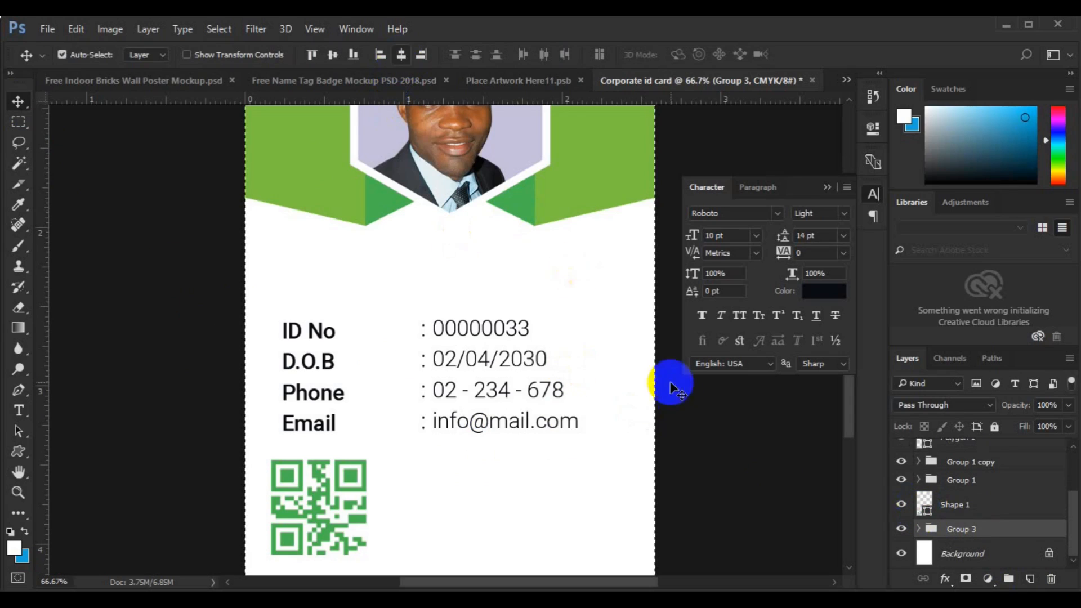
pyautogui.click(1029, 578)
# - Paste the cardholder's name at 12 pt Bold, and make the surname Light
pyautogui.click(18, 410)
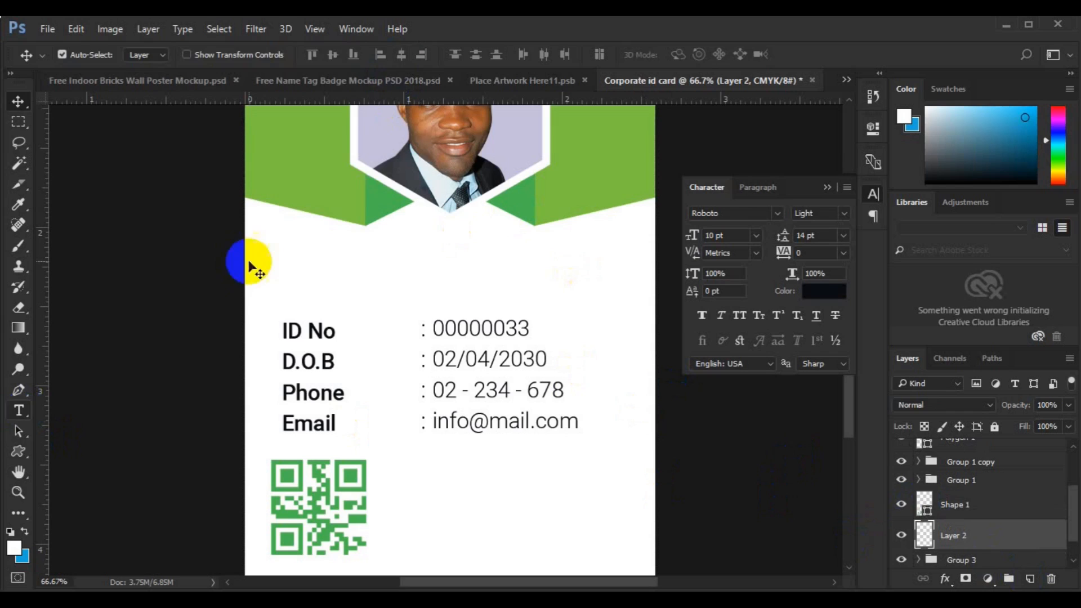
pyautogui.click(353, 54)
pyautogui.click(349, 181)
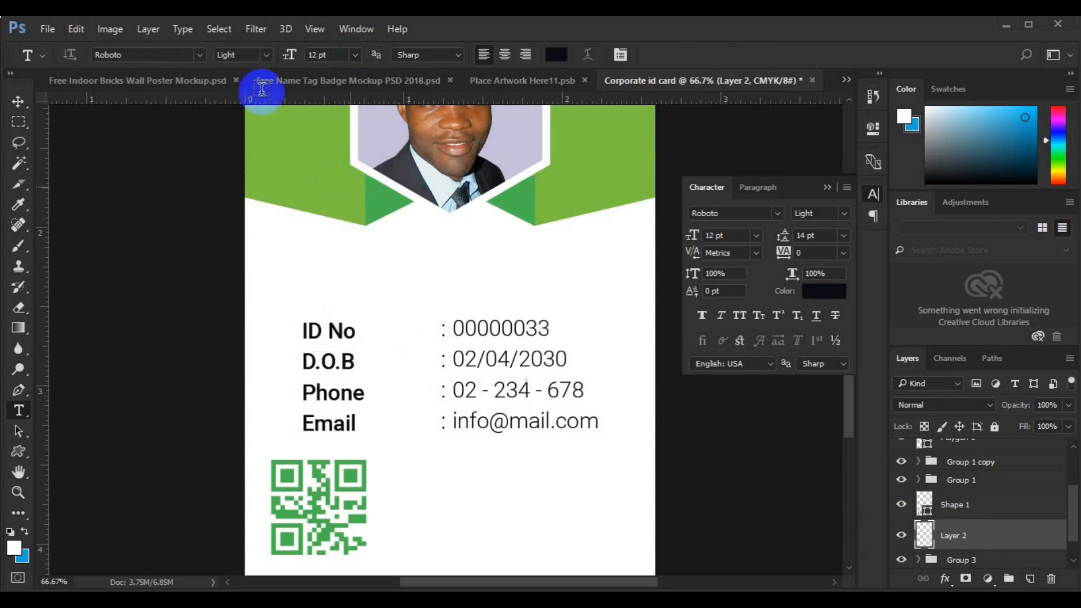
pyautogui.click(266, 55)
pyautogui.click(242, 158)
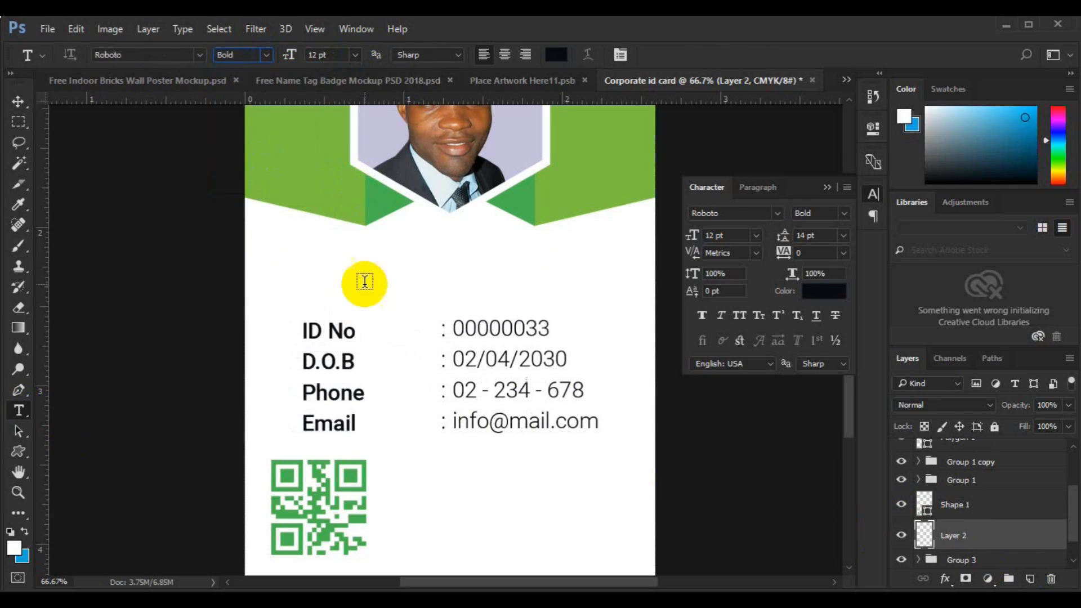
pyautogui.moveTo(432, 272); pyautogui.dragTo(515, 272)
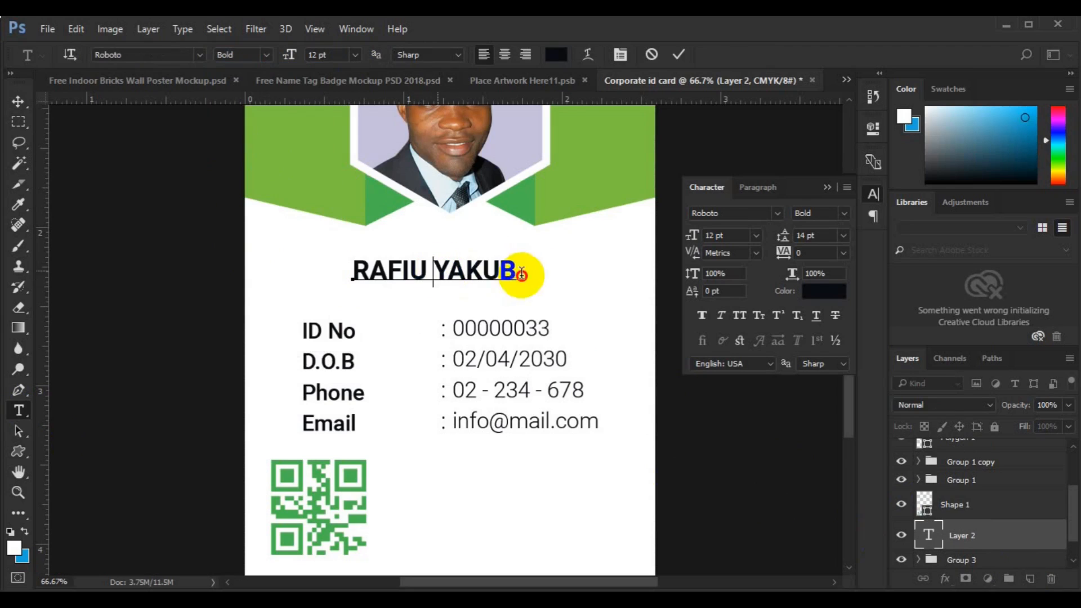
pyautogui.click(270, 54)
pyautogui.click(242, 93)
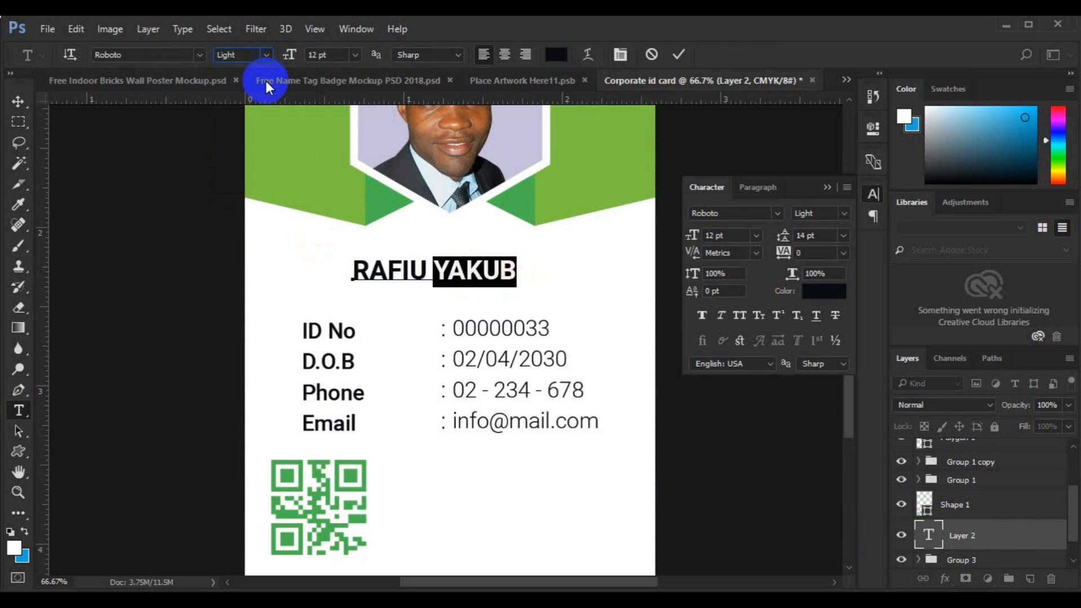
# - Centre the name horizontally on the card and raise it slightly toward the photo
pyautogui.click(18, 101)
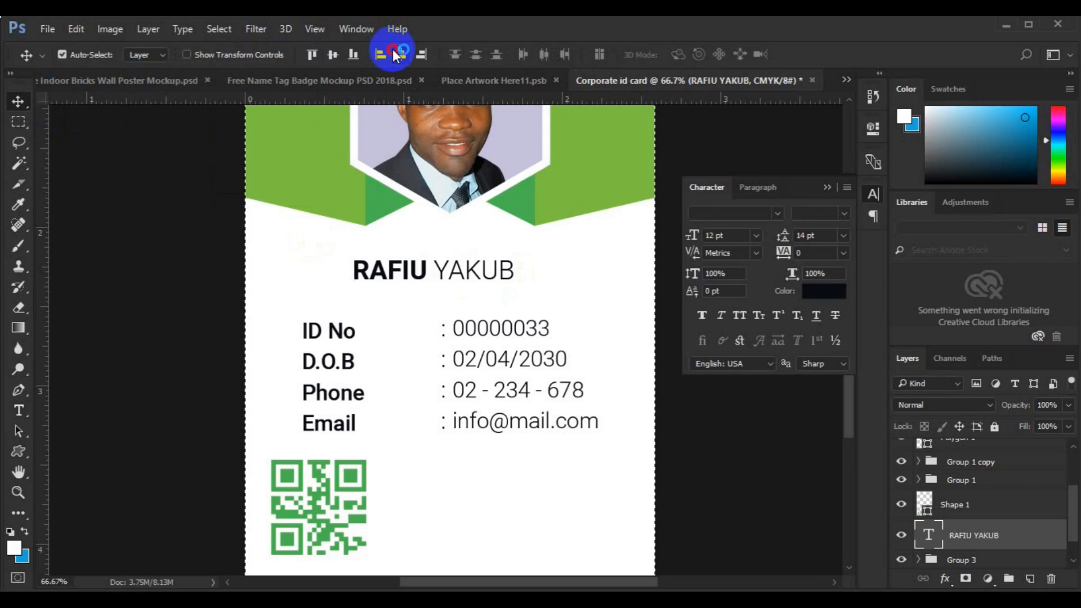
pyautogui.hotkey('ctrl', 'a')
pyautogui.click(399, 55)
pyautogui.hotkey('ctrl', 'd')
pyautogui.moveTo(432, 273); pyautogui.dragTo(428, 260)
pyautogui.hotkey('ctrl', 'a')
pyautogui.click(400, 55)
pyautogui.hotkey('ctrl', 'd')
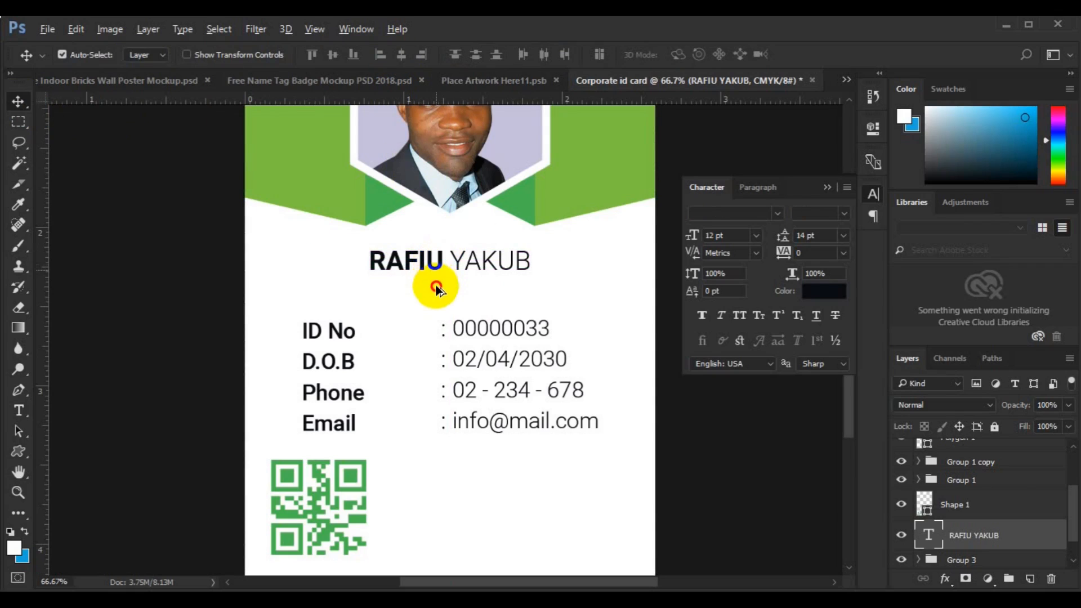
# - Duplicate the name below and retype it as a smaller CREATIVE DIRECTOR title
pyautogui.moveTo(436, 287); pyautogui.dragTo(332, 310)
pyautogui.click(19, 410)
pyautogui.click(465, 282)
pyautogui.press('BackSpace')
pyautogui.hotkey('ctrl', 'a')
pyautogui.press('BackSpace')
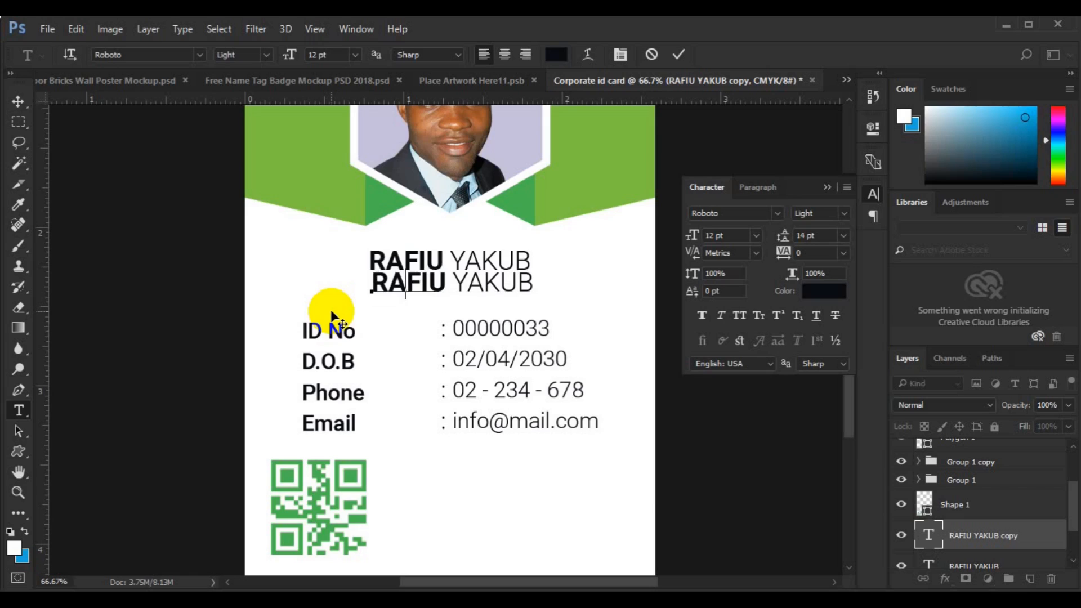
pyautogui.write('ng D')
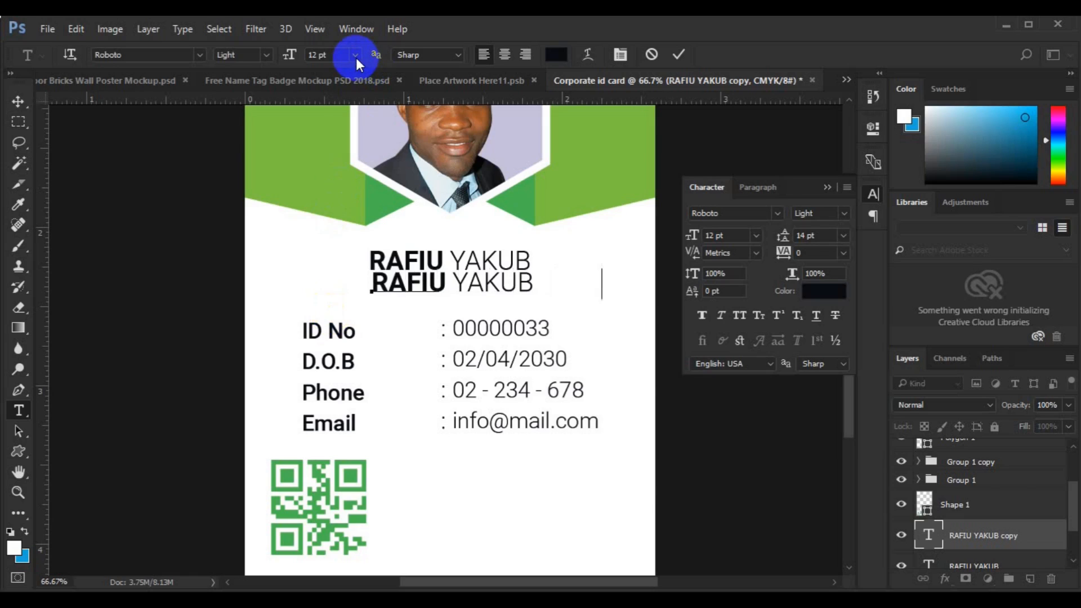
pyautogui.hotkey('ctrl', 'a')
pyautogui.click(356, 57)
pyautogui.click(344, 90)
# - Pan the view down to bring the lower part of the card into view
pyautogui.click(15, 107)
pyautogui.hotkey('ctrl', 'a')
pyautogui.click(1013, 519)
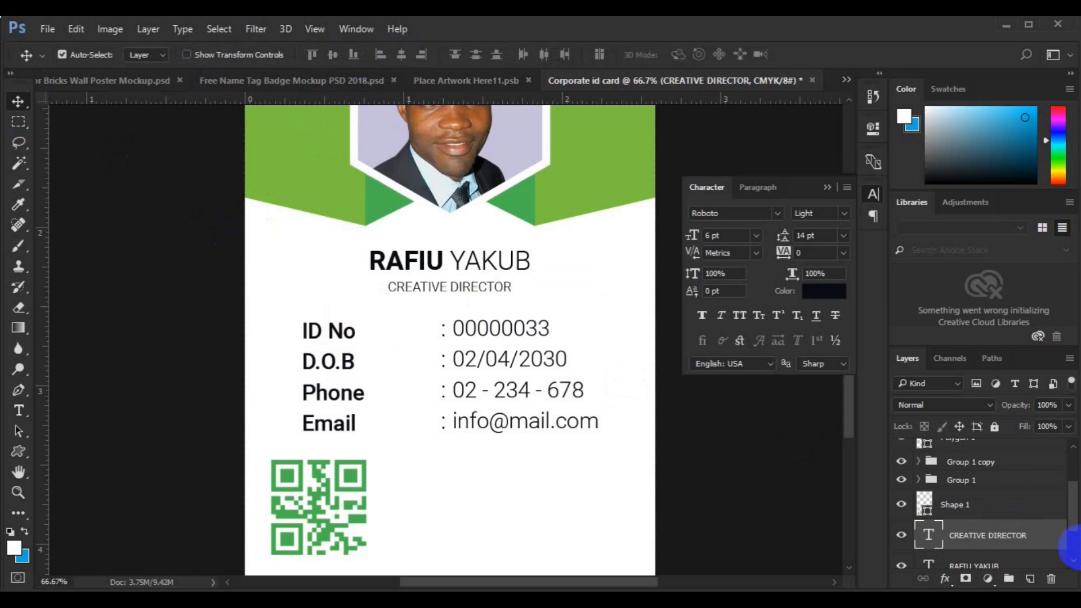
pyautogui.press('h')
pyautogui.moveTo(394, 451); pyautogui.dragTo(399, 410)
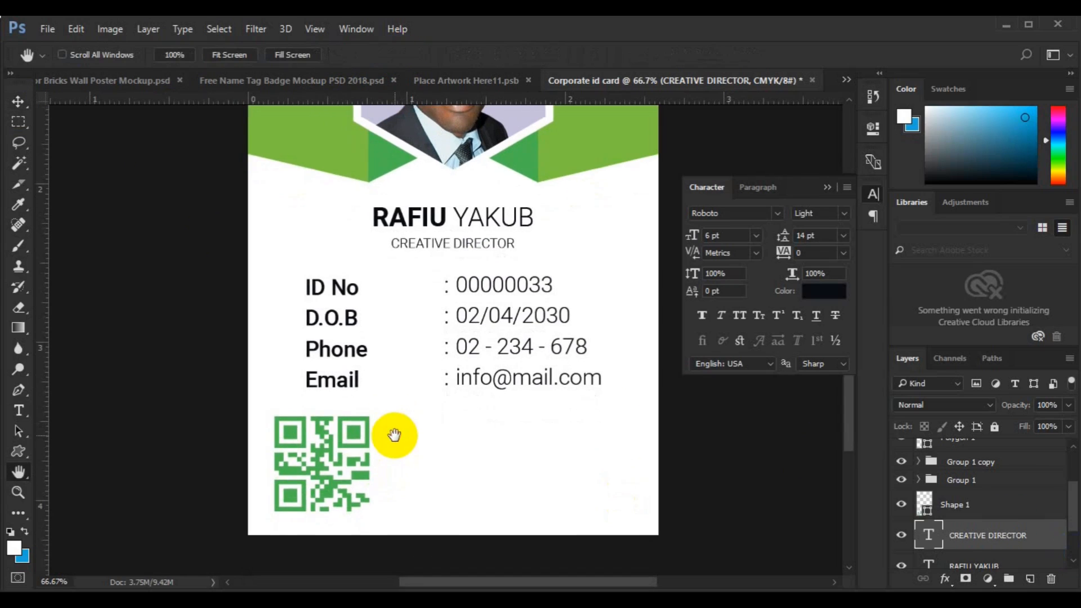
# - Add a Medium-weight text block beside the QR code with 'Join' and 'Expired' lines
pyautogui.press('v')
pyautogui.click(350, 435)
pyautogui.click(1027, 574)
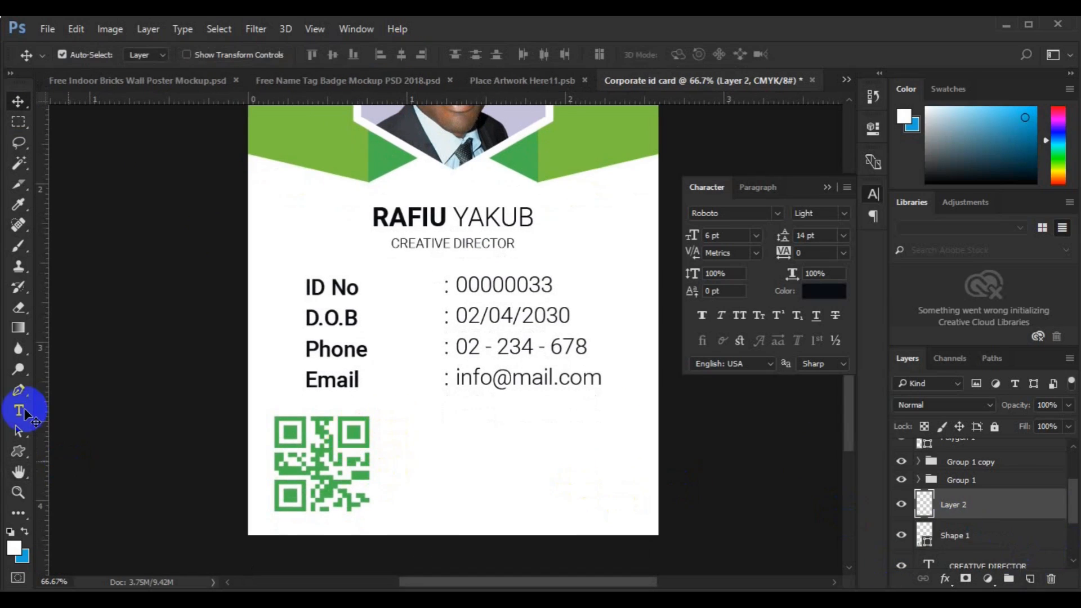
pyautogui.click(19, 410)
pyautogui.click(431, 451)
pyautogui.click(269, 54)
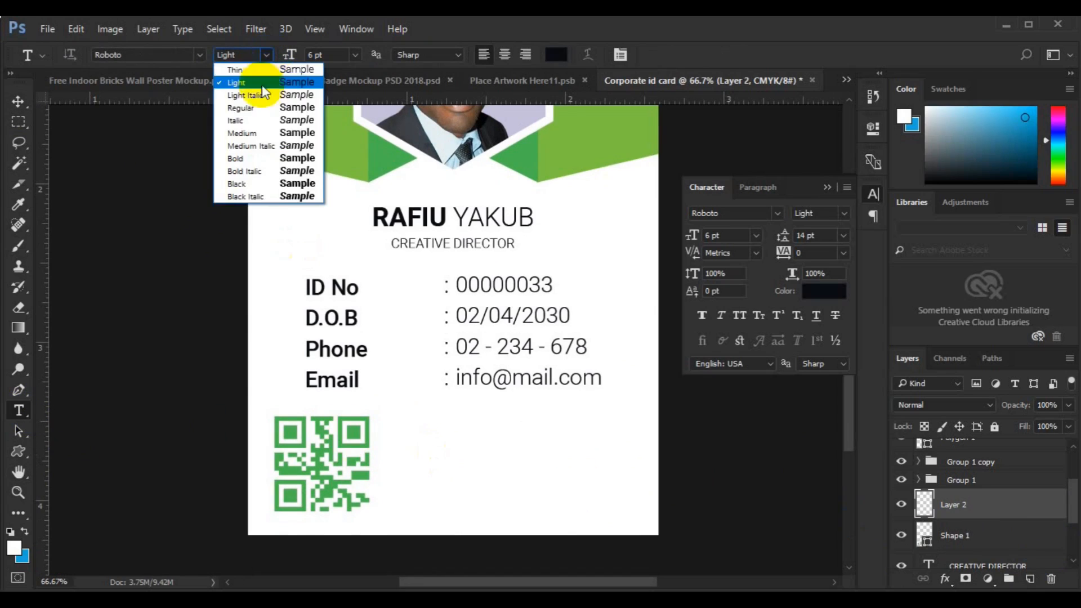
pyautogui.click(253, 120)
pyautogui.click(410, 466)
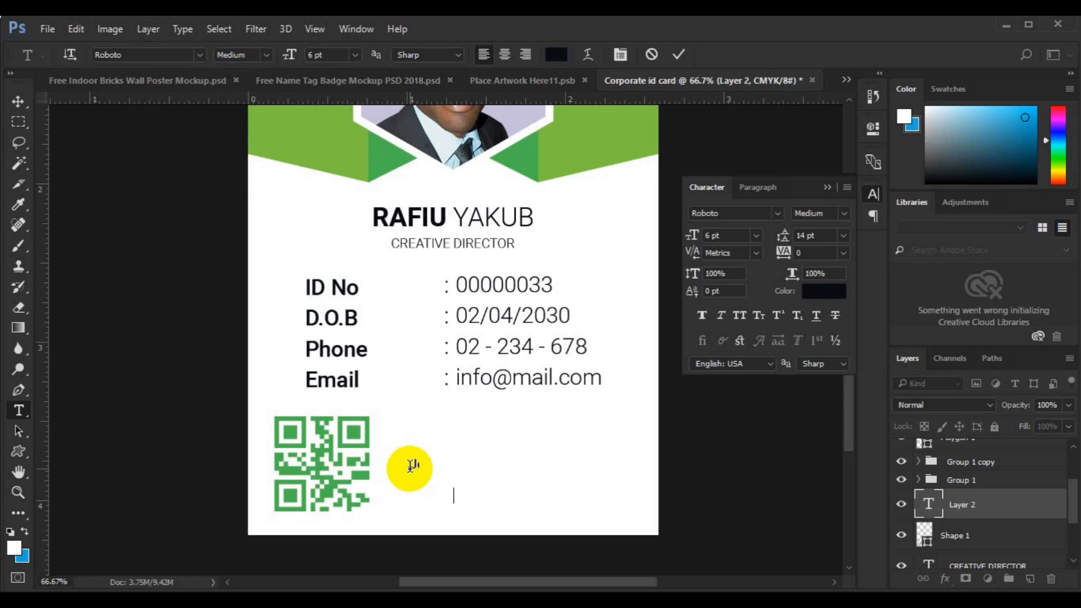
pyautogui.write('Join')
pyautogui.press('Return')
pyautogui.write('Expired')
# - Set Auto line spacing and add the colon and date 3/5/2022 after Join
pyautogui.hotkey('ctrl', 'a')
pyautogui.click(842, 236)
pyautogui.click(834, 258)
pyautogui.click(437, 463)
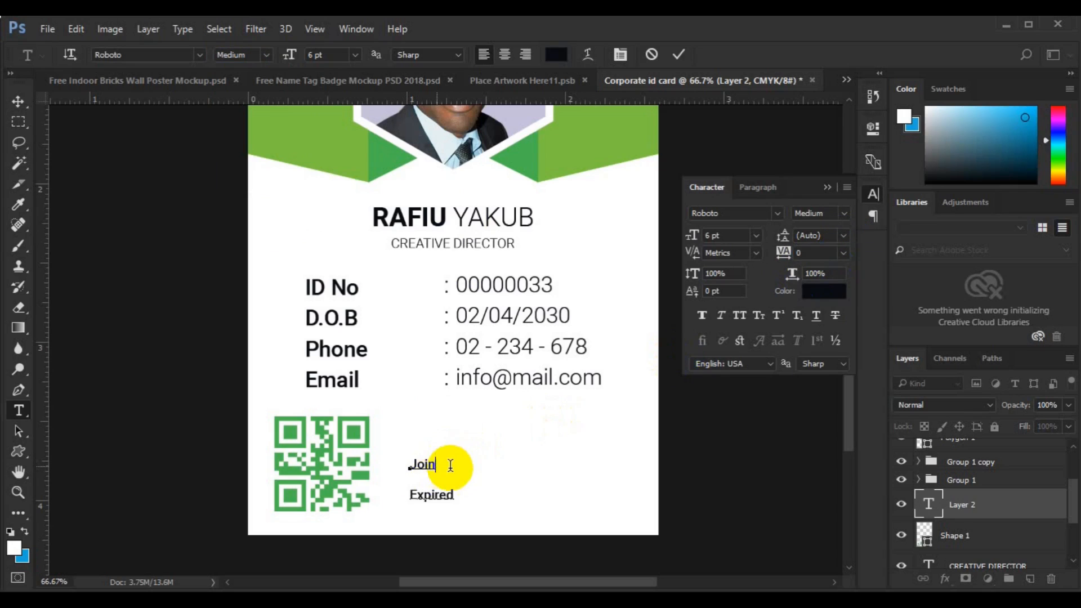
pyautogui.write(':')
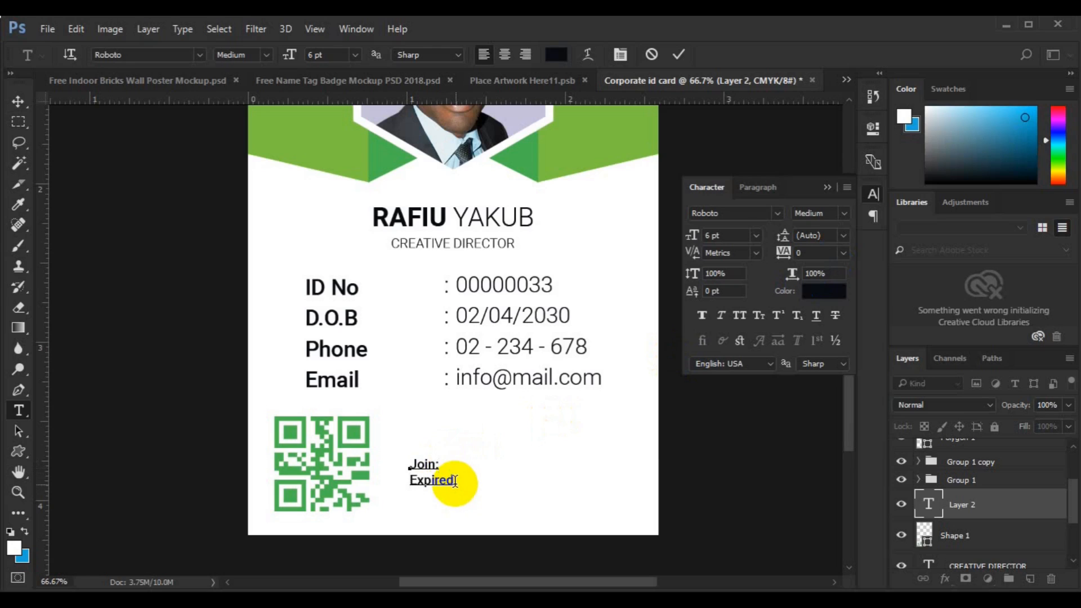
pyautogui.write(':')
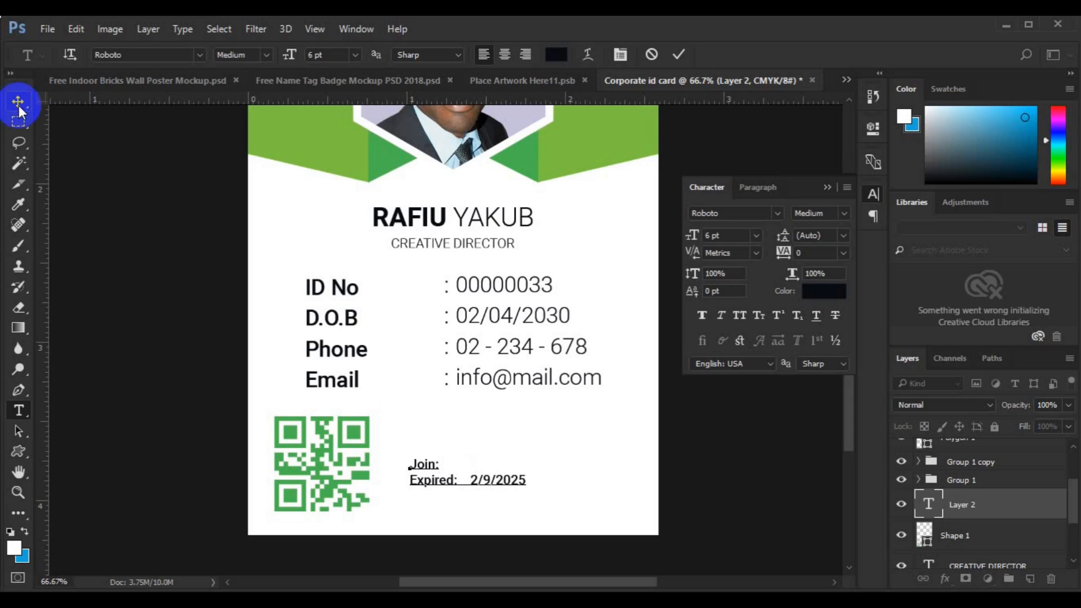
pyautogui.write('3/5/2022')
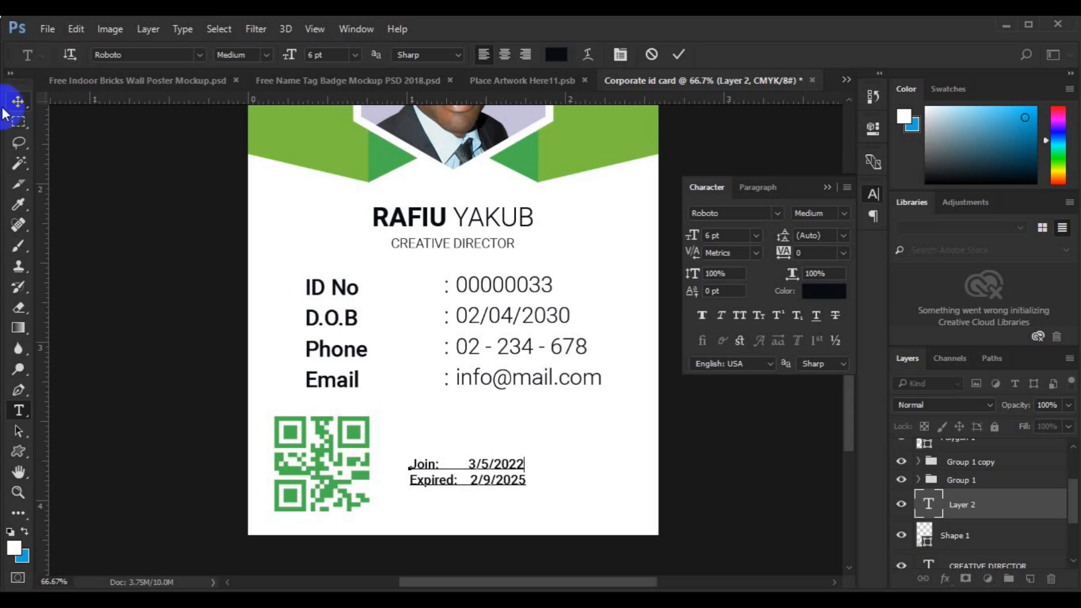
# - Colour the 'Join:' and 'Expired:' labels in the card's sampled green
pyautogui.moveTo(410, 464); pyautogui.dragTo(446, 468)
pyautogui.click(556, 54)
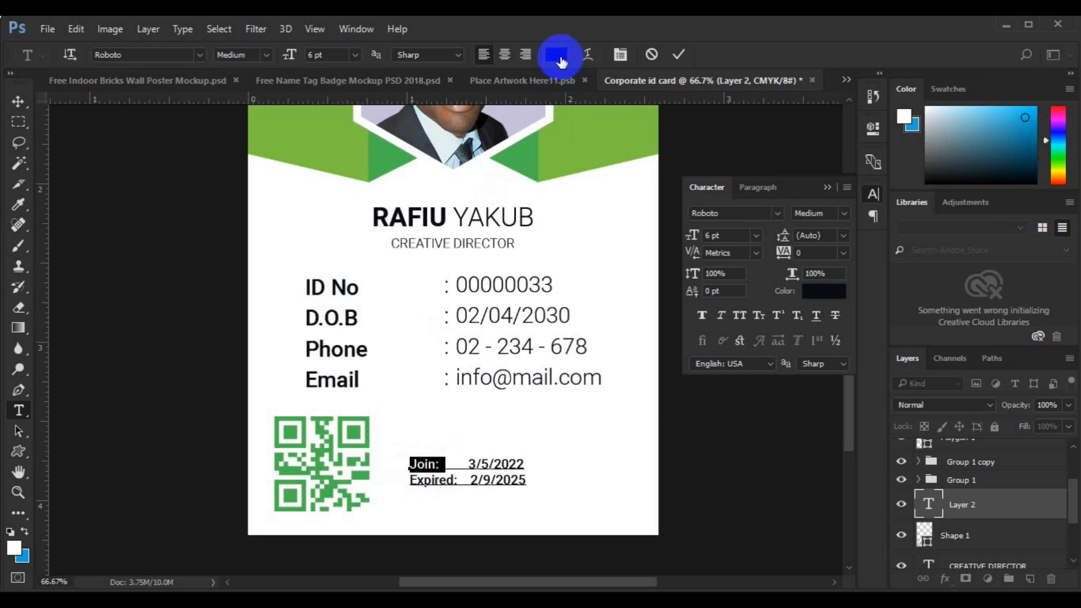
pyautogui.click(373, 157)
pyautogui.click(982, 169)
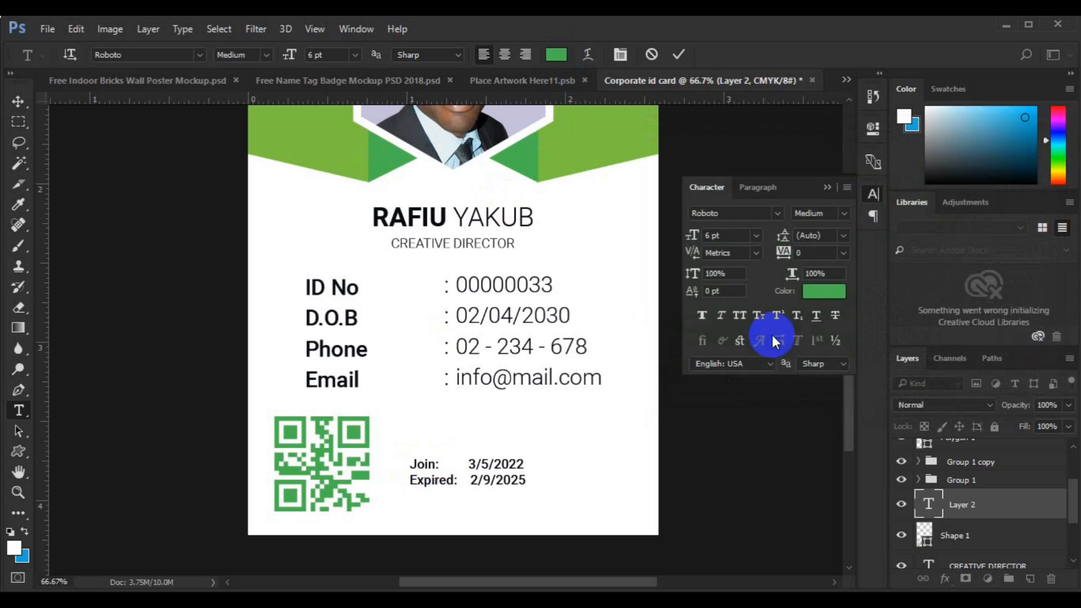
pyautogui.moveTo(410, 479); pyautogui.dragTo(458, 481)
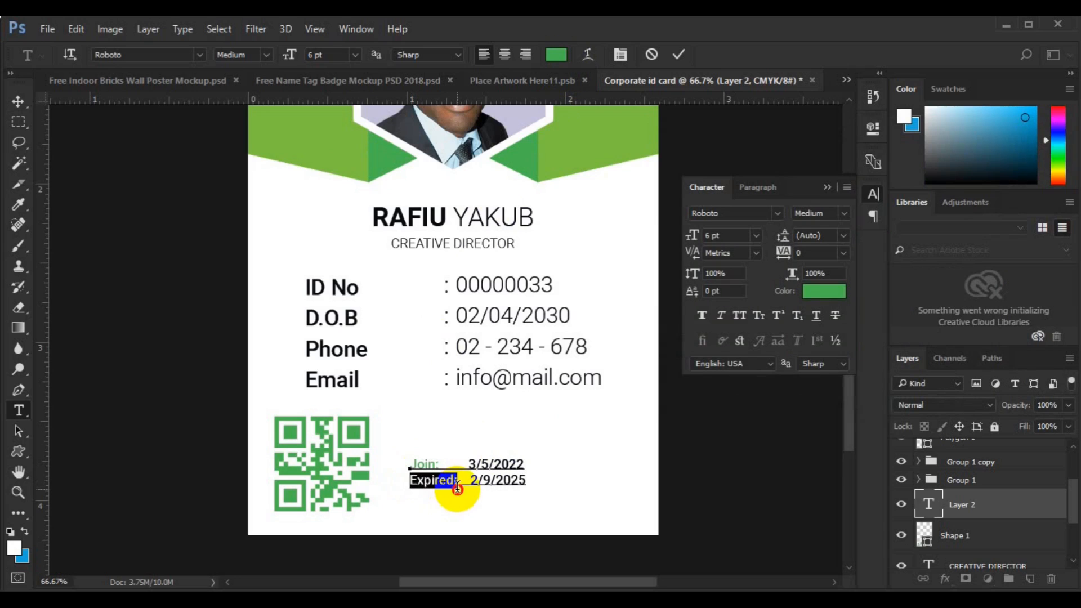
pyautogui.click(556, 54)
pyautogui.click(376, 150)
pyautogui.click(1008, 164)
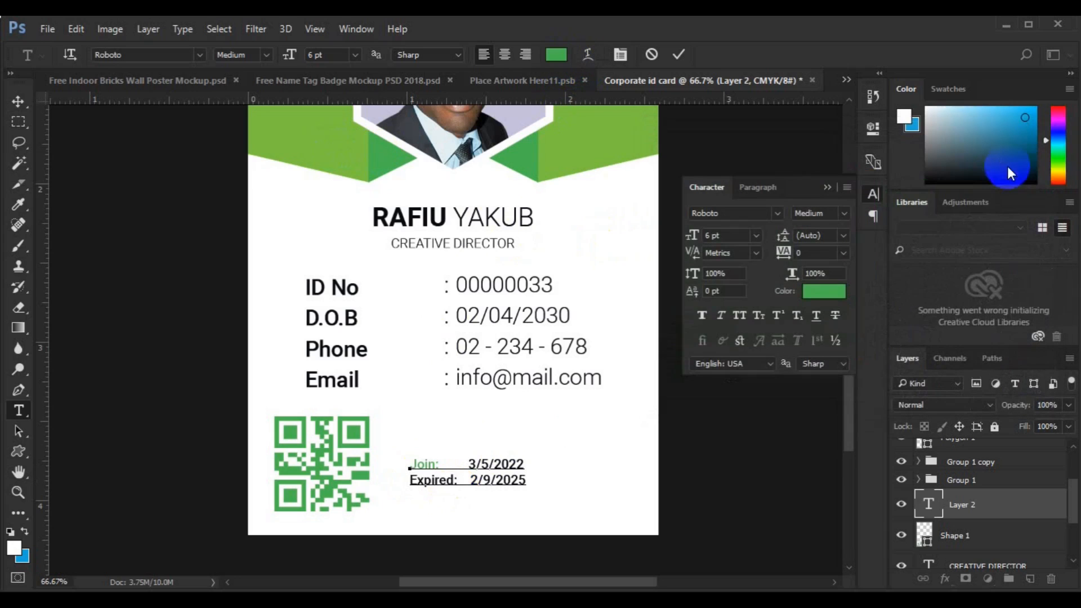
# - Align the date text vertically with the QR code shape
pyautogui.click(20, 107)
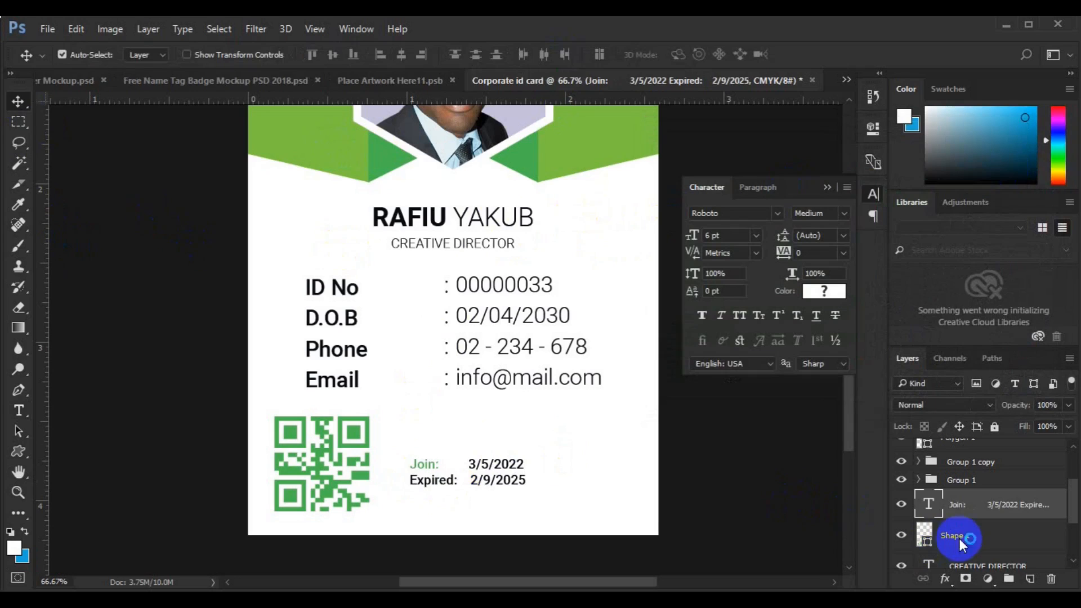
pyautogui.keyDown('ctrl'); pyautogui.click(959, 538); pyautogui.keyUp('ctrl')
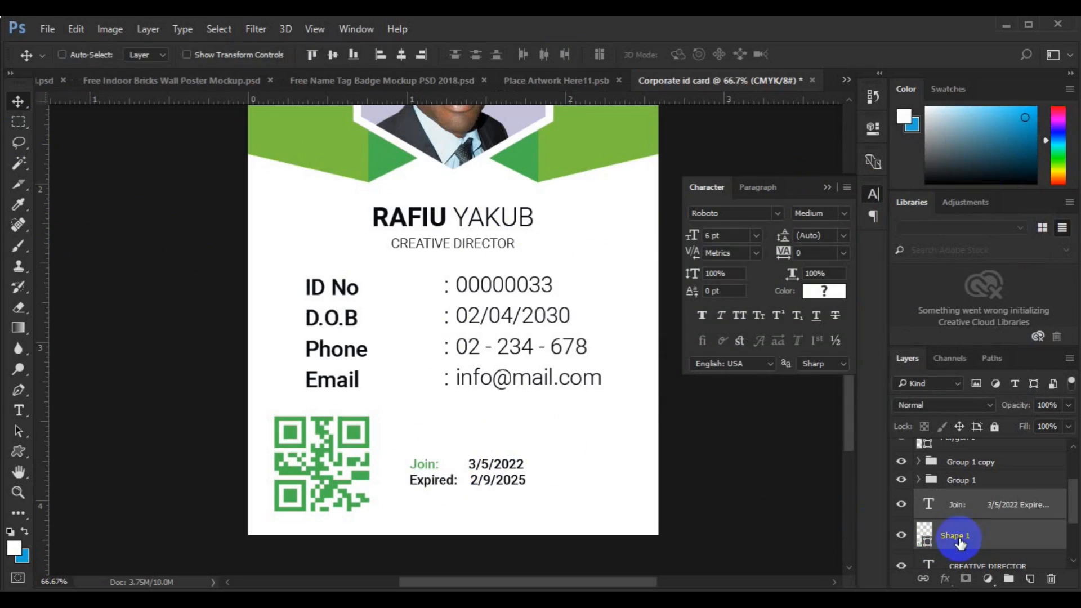
pyautogui.click(332, 55)
# - Group the QR code and dates and centre the group horizontally on the card
pyautogui.hotkey('ctrl', 'g')
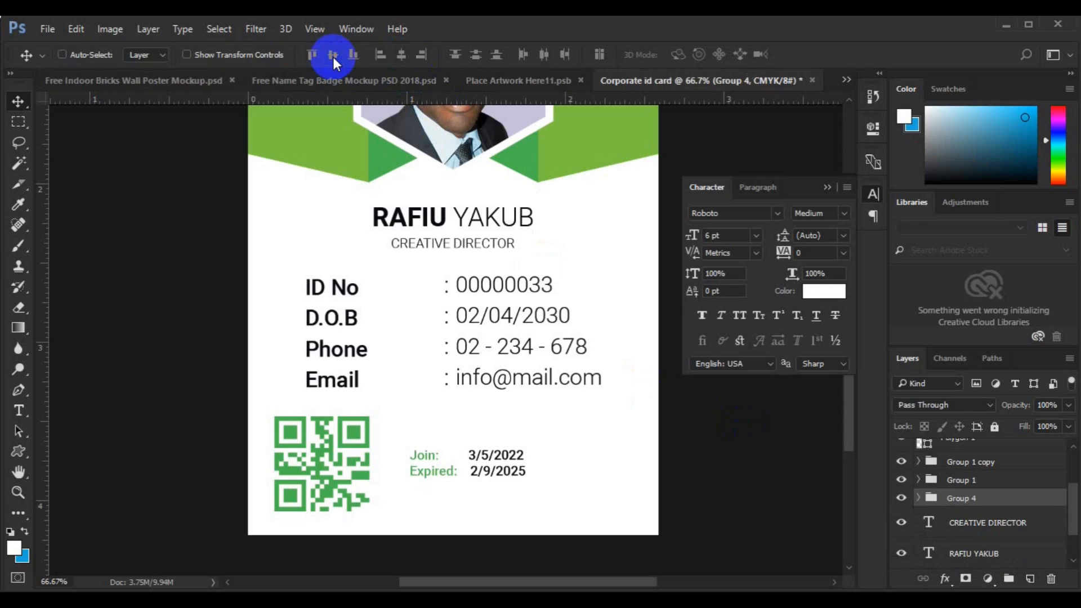
pyautogui.hotkey('ctrl', 'a')
pyautogui.click(402, 55)
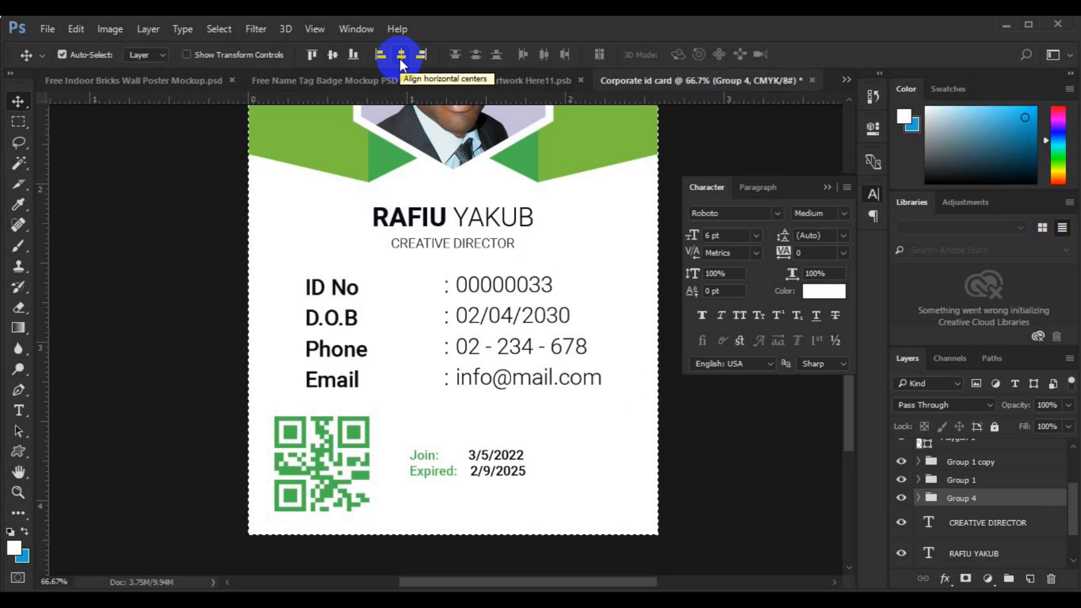
pyautogui.hotkey('ctrl', 'd')
# - Give the ID detail labels Auto line spacing and 8 pt size
pyautogui.click(348, 318)
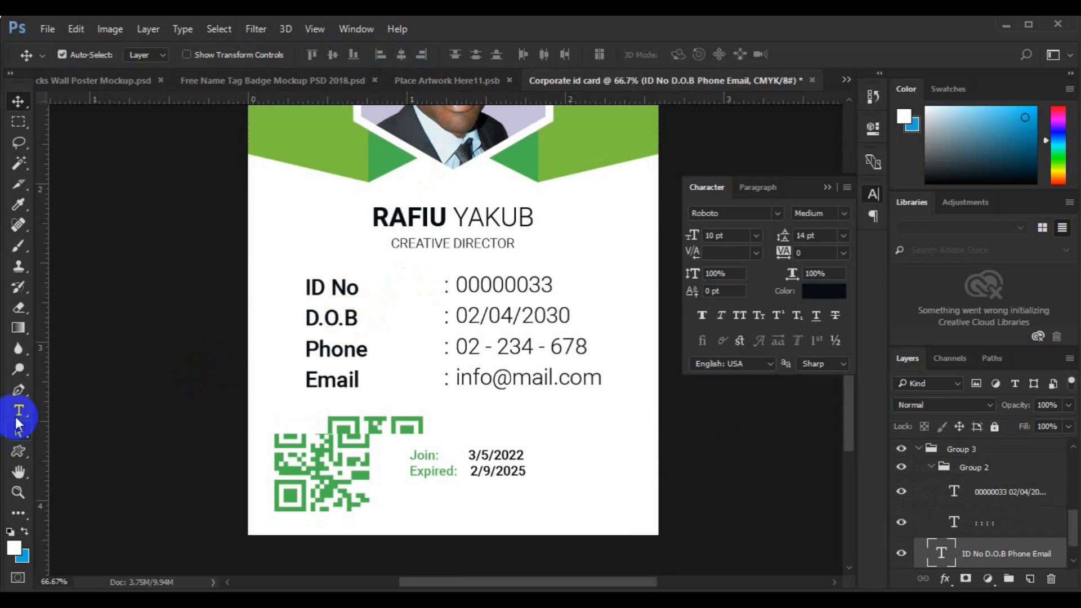
pyautogui.click(18, 413)
pyautogui.doubleClick(326, 319)
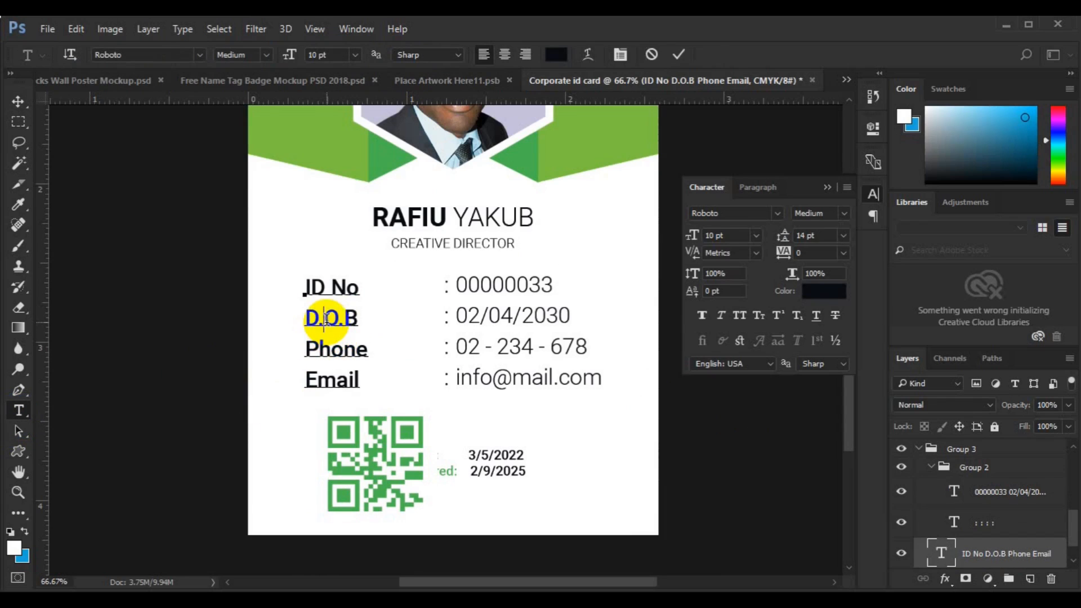
pyautogui.hotkey('ctrl', 'a')
pyautogui.click(843, 235)
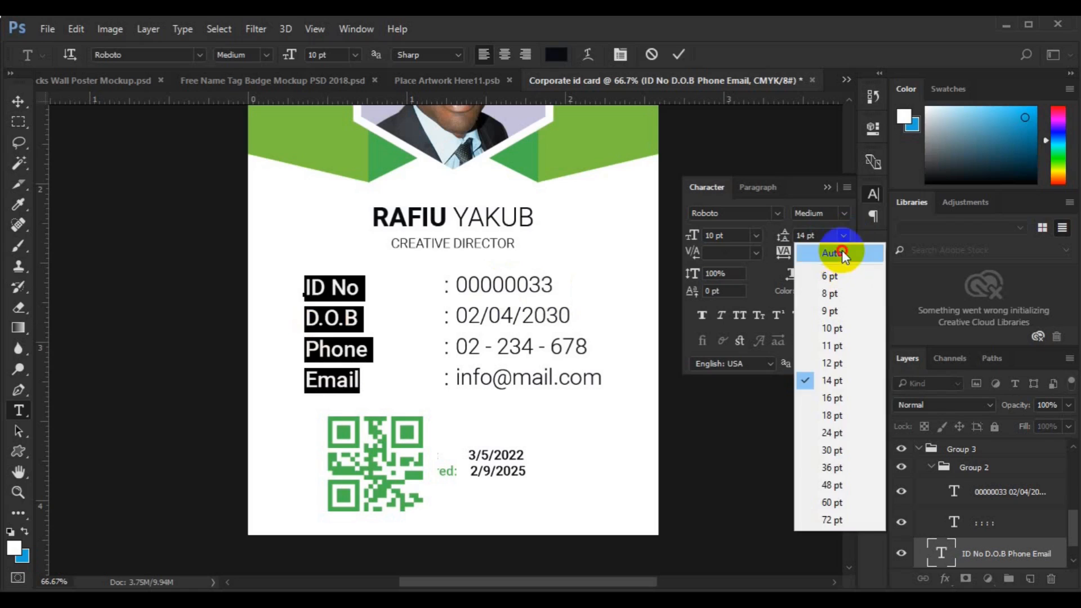
pyautogui.click(828, 248)
pyautogui.click(678, 53)
pyautogui.click(340, 319)
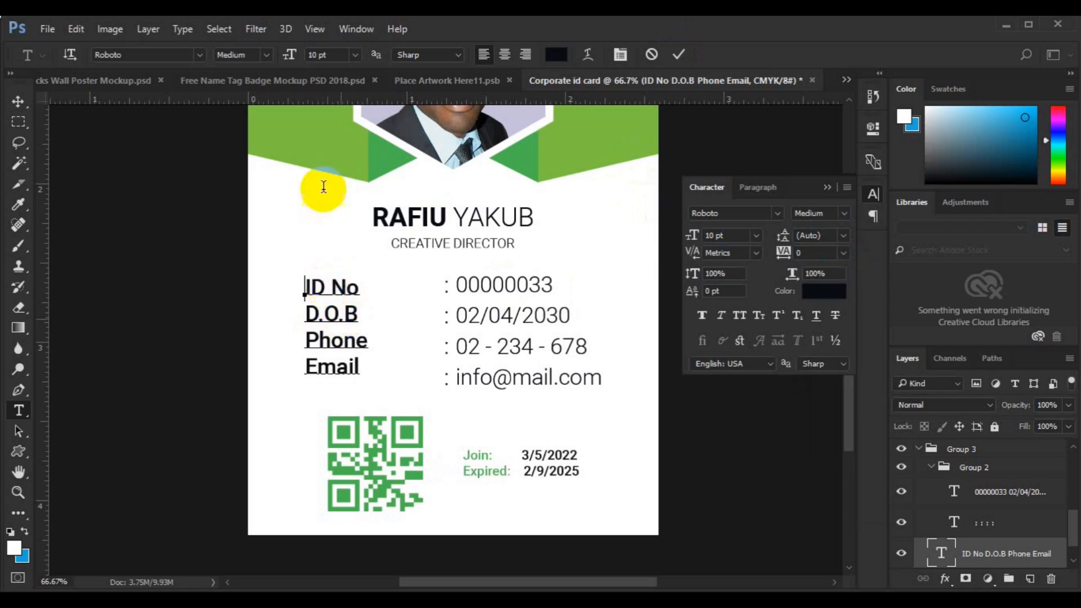
pyautogui.hotkey('ctrl', 'a')
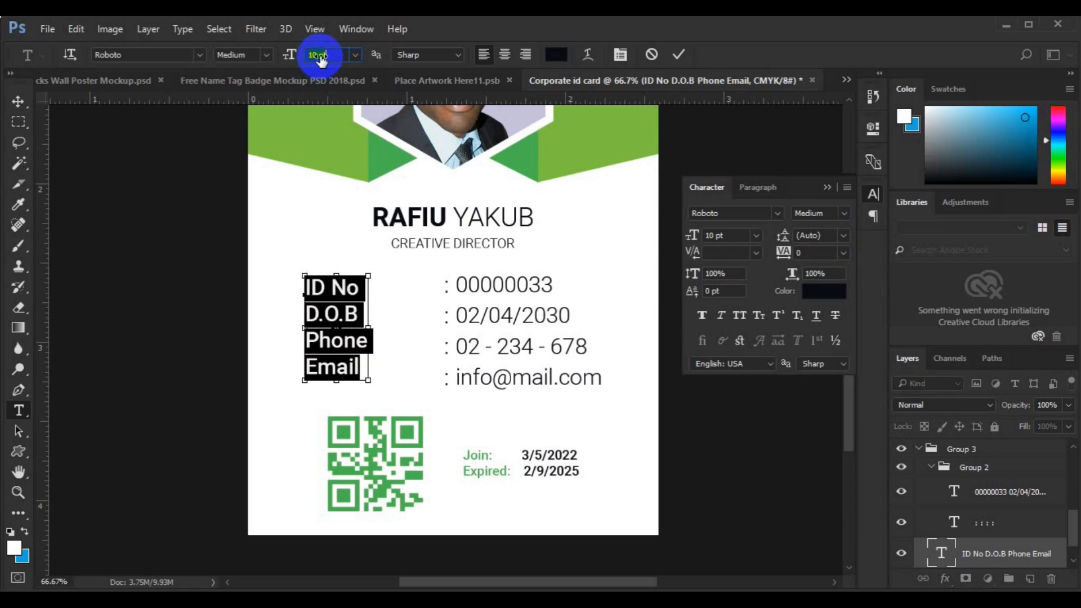
pyautogui.write('8')
pyautogui.click(679, 55)
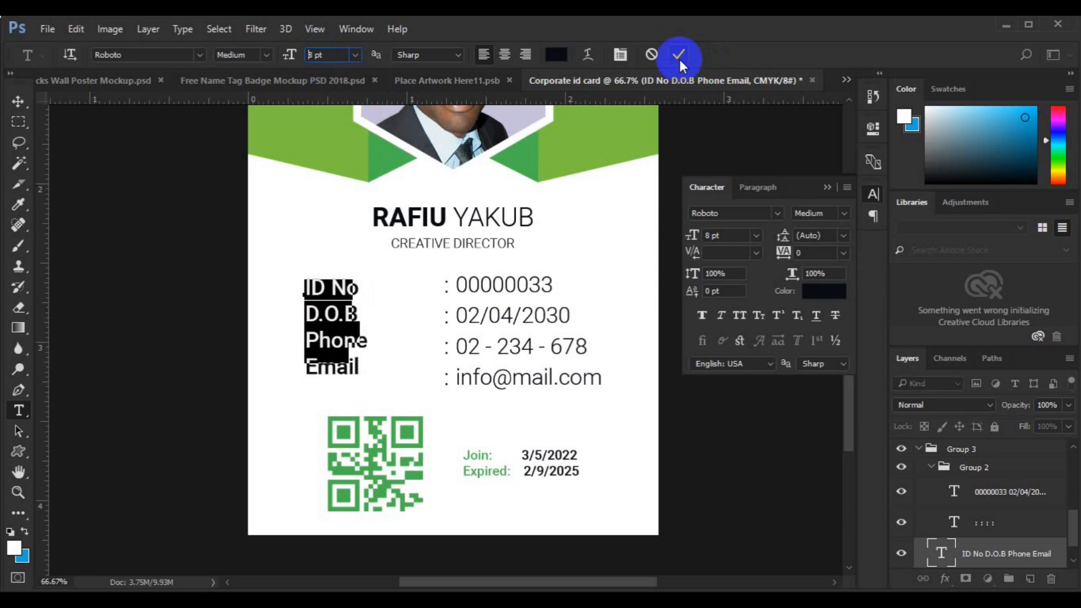
# - Set the colon column's line spacing to Auto
pyautogui.click(447, 317)
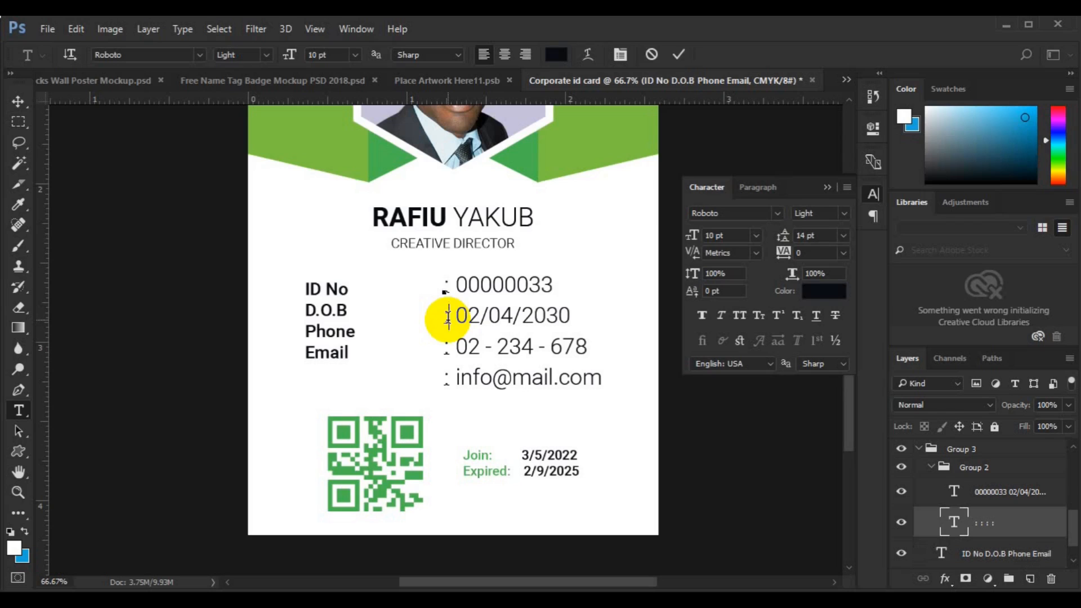
pyautogui.hotkey('ctrl', 'a')
pyautogui.click(842, 235)
pyautogui.click(842, 250)
pyautogui.click(19, 105)
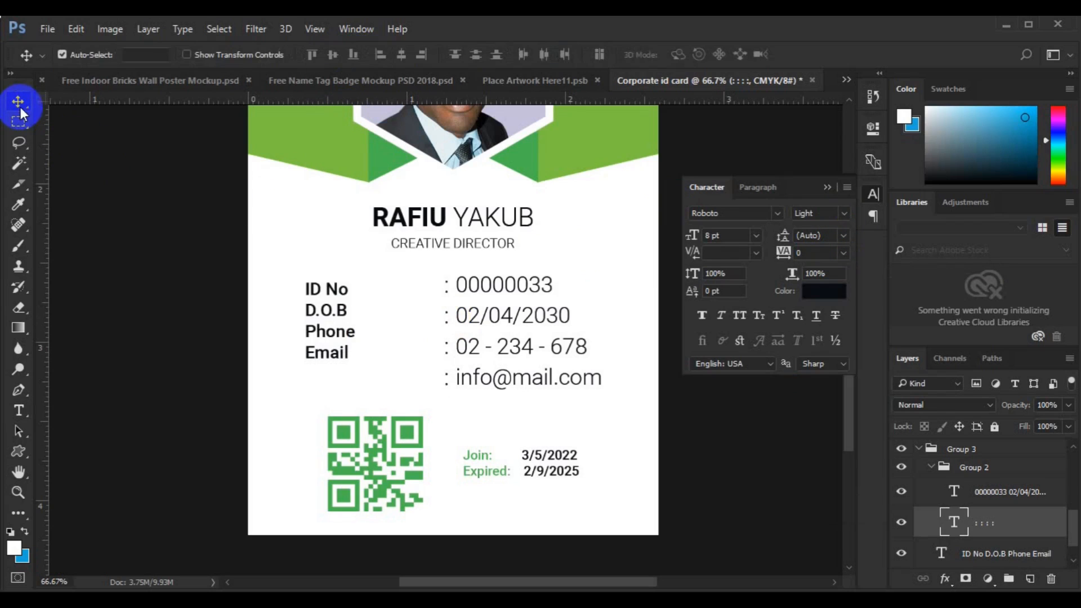
# - Make the ID detail values 8 pt with Auto line spacing
pyautogui.click(475, 345)
pyautogui.click(19, 410)
pyautogui.press('Return')
pyautogui.hotkey('ctrl', 'a')
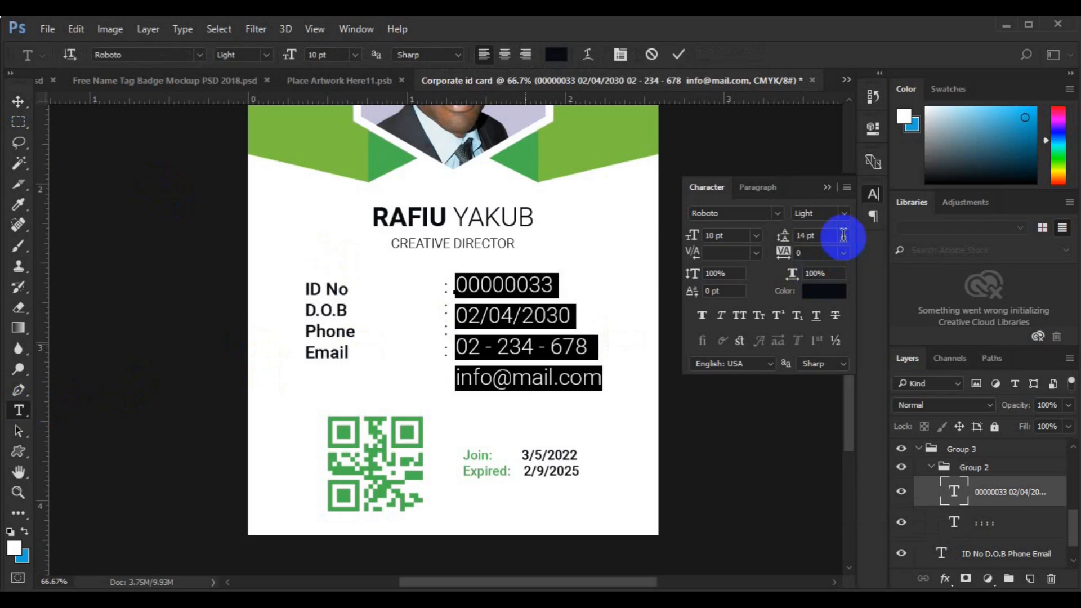
pyautogui.click(843, 236)
pyautogui.click(840, 288)
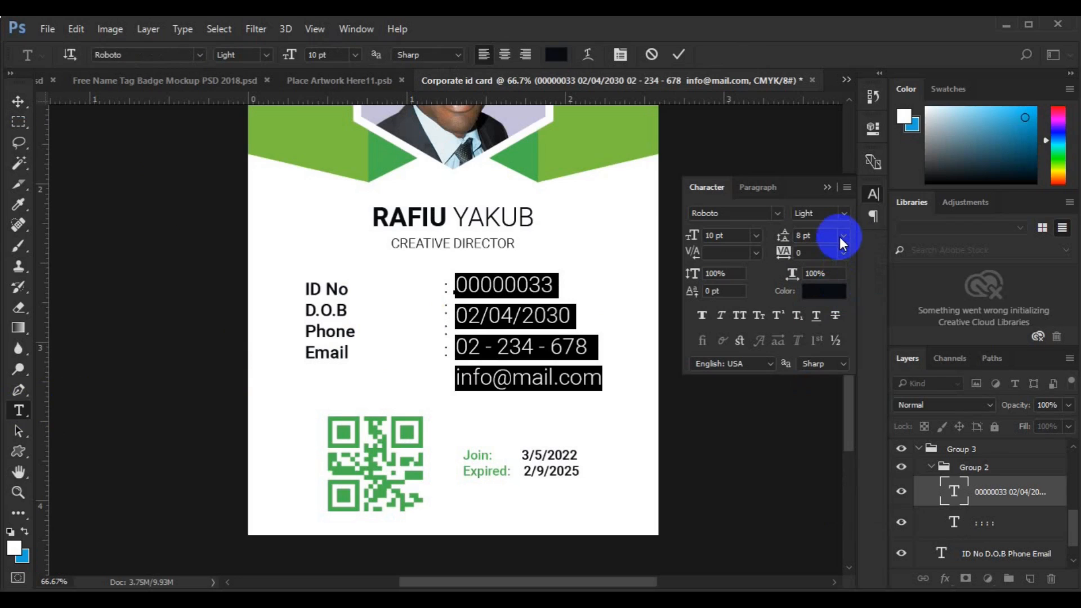
pyautogui.click(842, 236)
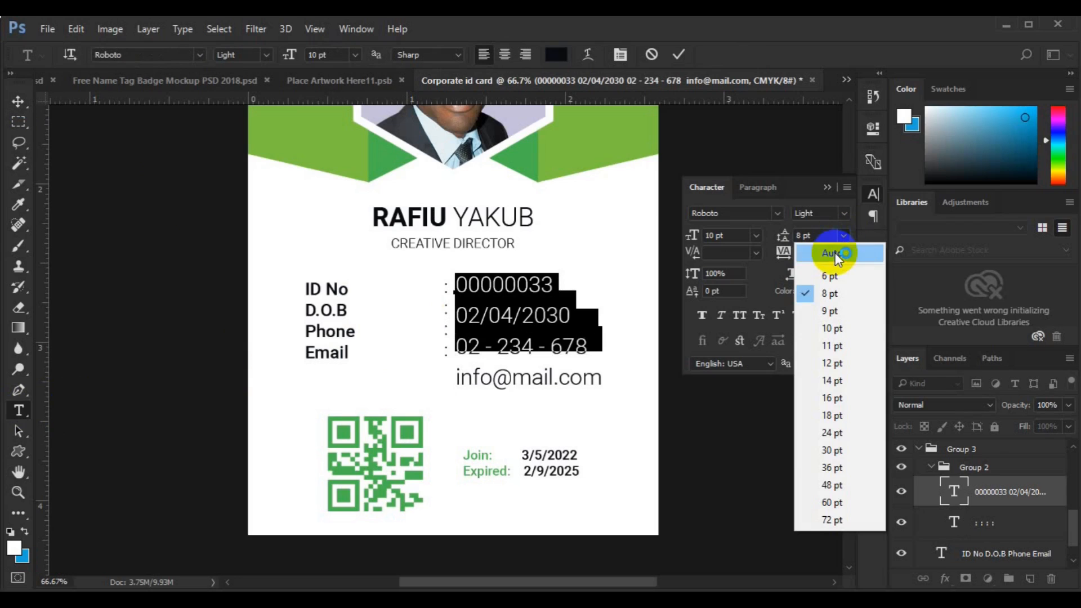
pyautogui.click(835, 251)
pyautogui.click(354, 55)
pyautogui.click(338, 103)
pyautogui.click(19, 102)
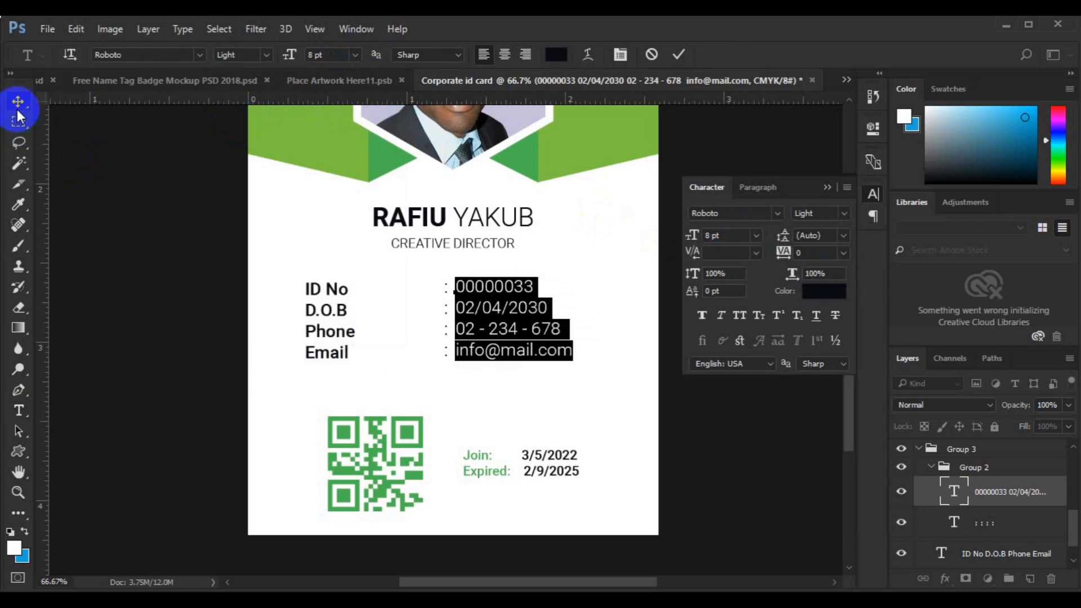
pyautogui.keyDown('ctrl'); pyautogui.click(1006, 523); pyautogui.keyUp('ctrl')
# - Align the colons and values vertically and shift the values block slightly right
pyautogui.click(333, 55)
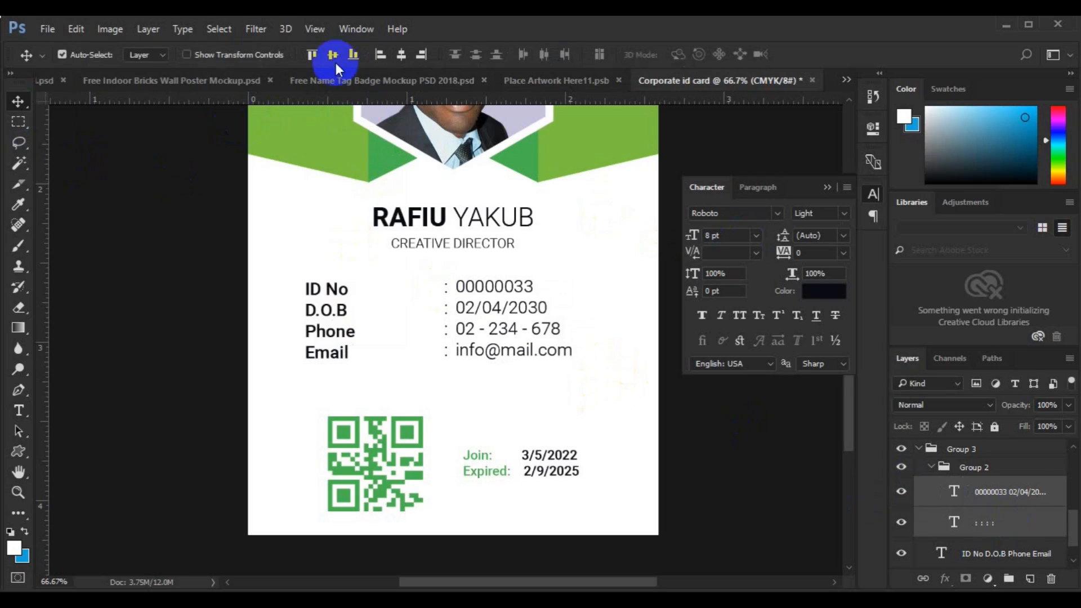
pyautogui.click(957, 468)
pyautogui.hotkey('ctrl', 't')
pyautogui.moveTo(541, 353); pyautogui.dragTo(556, 343)
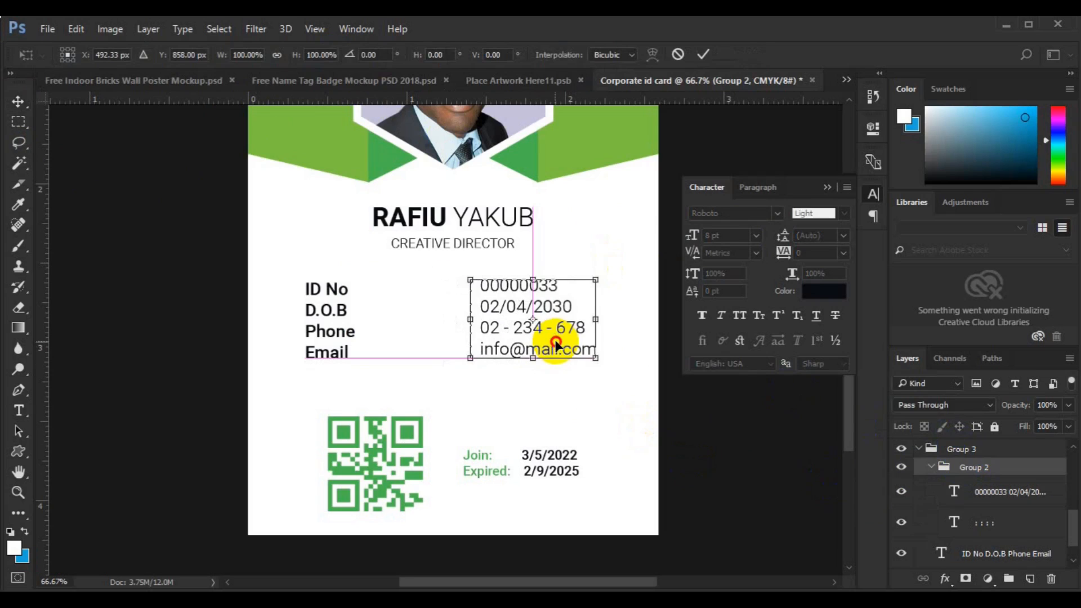
pyautogui.press('Return')
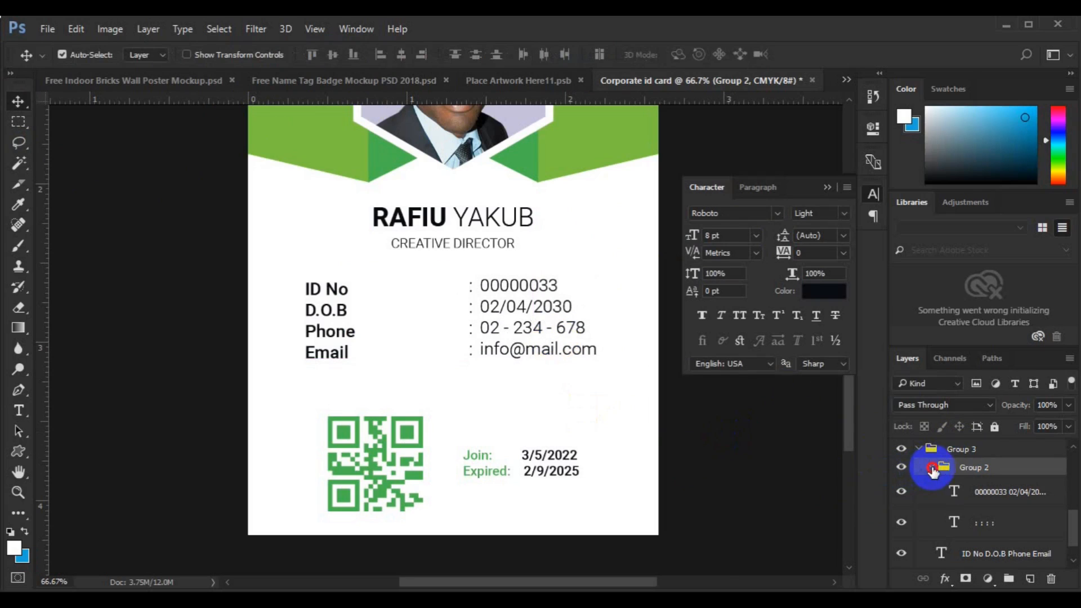
pyautogui.click(931, 470)
# - Align the labels with the values and centre the details group horizontally on the card
pyautogui.keyDown('ctrl'); pyautogui.click(964, 521); pyautogui.keyUp('ctrl')
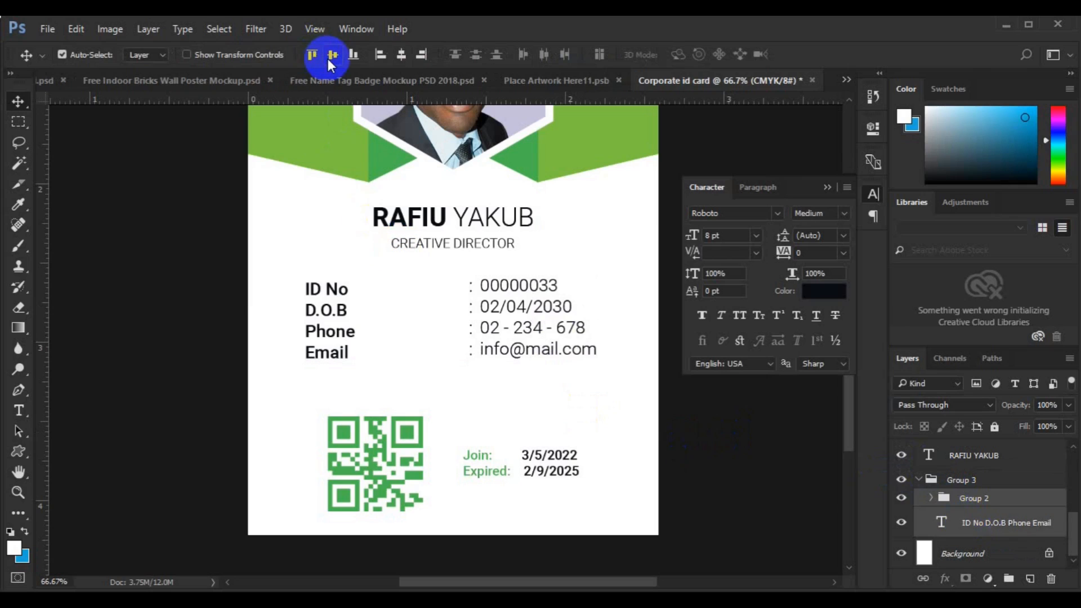
pyautogui.click(331, 56)
pyautogui.click(944, 483)
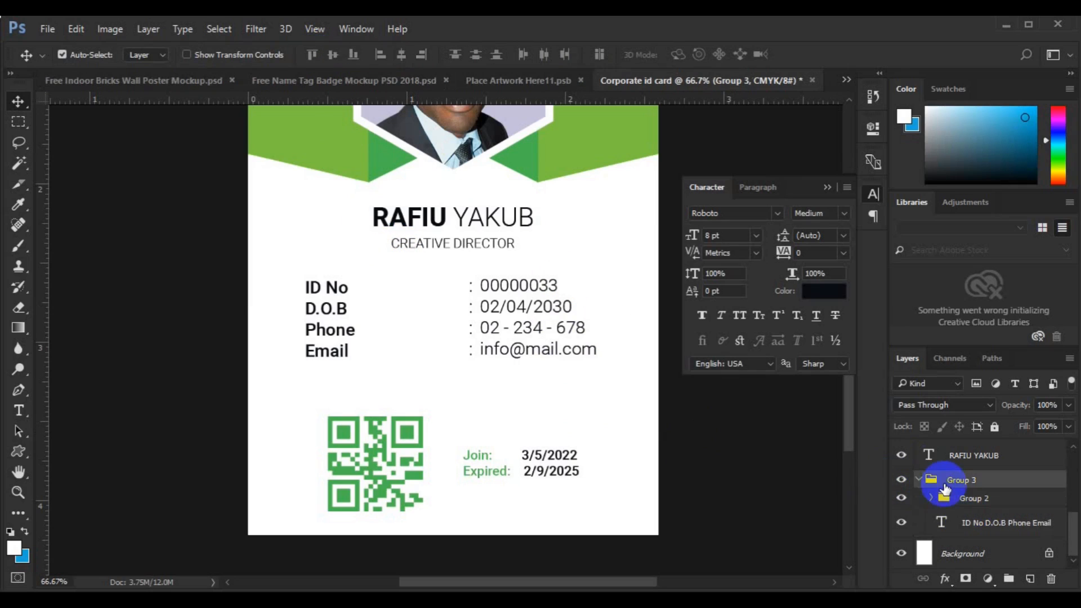
pyautogui.click(920, 480)
pyautogui.hotkey('ctrl', 'a')
pyautogui.click(400, 55)
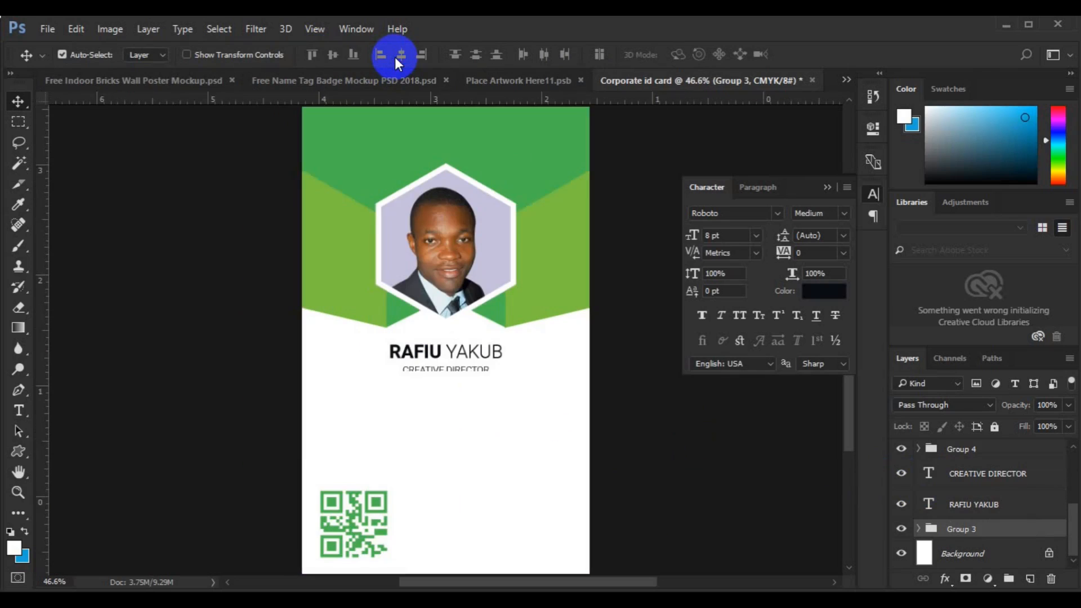
pyautogui.click(396, 57)
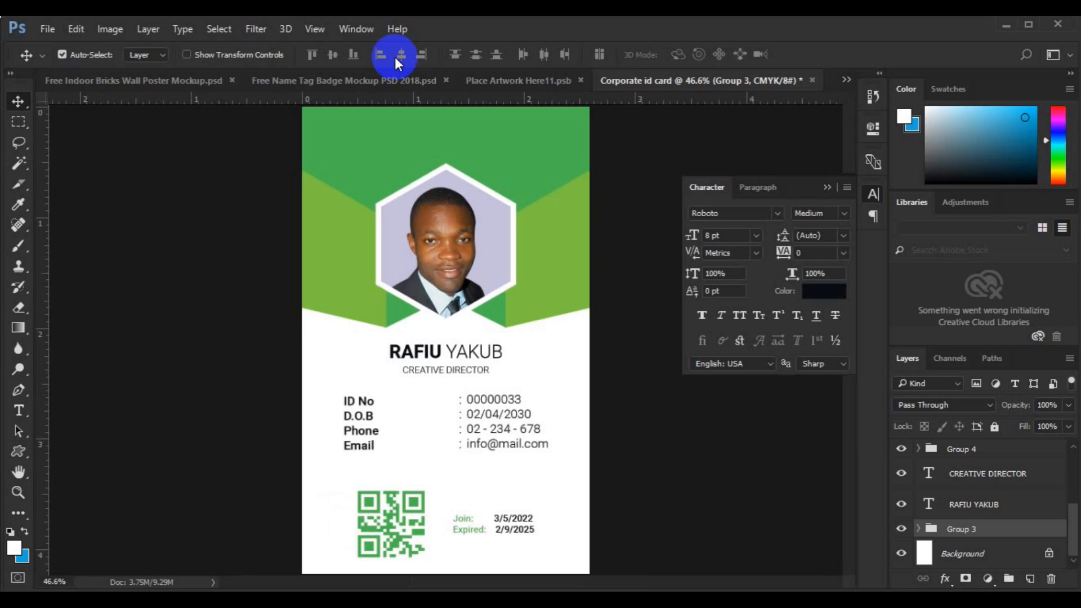
# - Reselect the details group and nudge it slightly lower on the card
pyautogui.click(455, 151)
pyautogui.click(1029, 579)
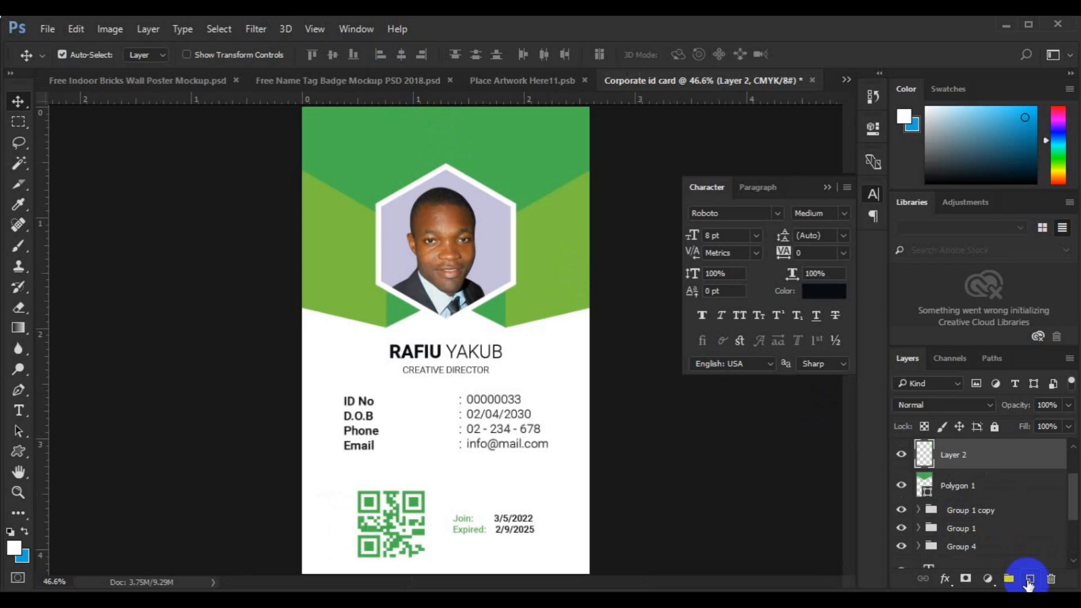
pyautogui.click(517, 430)
pyautogui.click(918, 510)
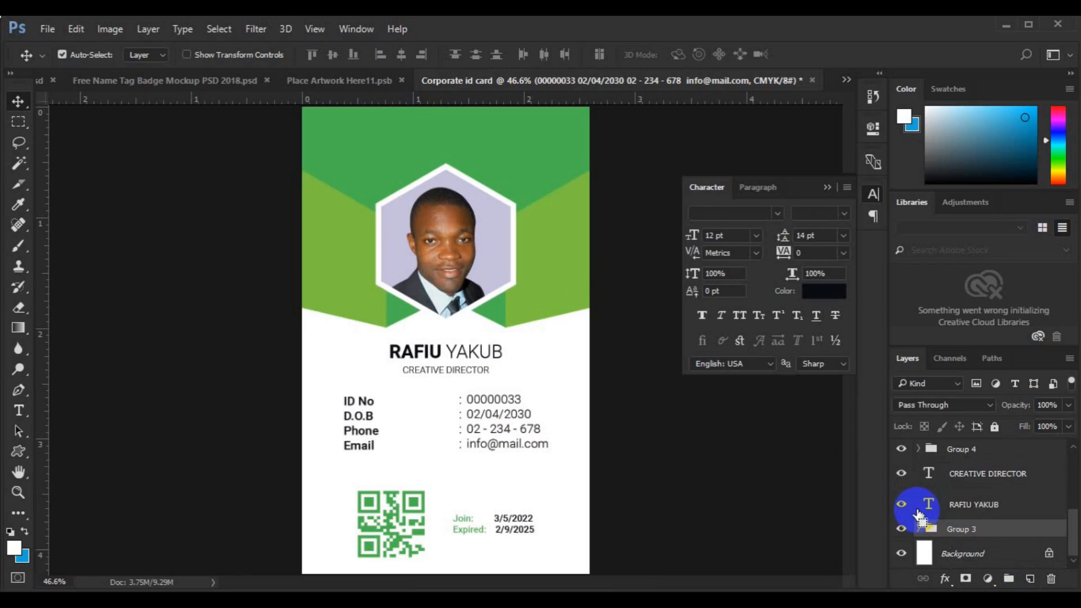
pyautogui.hotkey('ctrl', 'a')
pyautogui.click(919, 512)
pyautogui.click(947, 528)
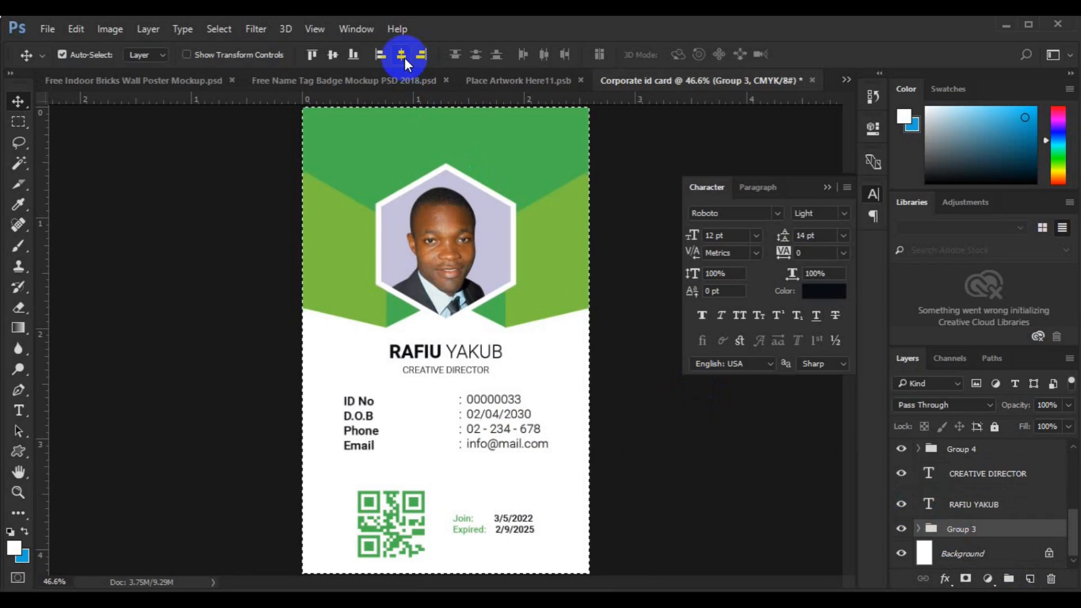
pyautogui.click(333, 56)
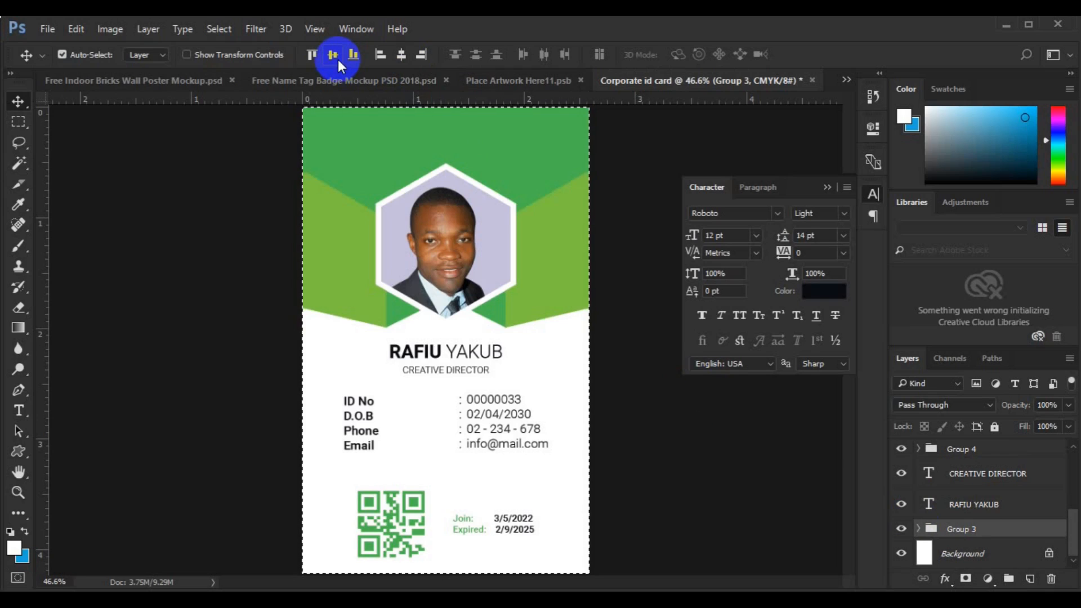
pyautogui.hotkey('ctrl', 'z')
pyautogui.hotkey('ctrl', 'd')
pyautogui.press('Down')
pyautogui.press('Down')
pyautogui.press('Down')
pyautogui.press('Down')
pyautogui.press('Down')
pyautogui.press('Down')
pyautogui.press('Down')
pyautogui.press('Down')
pyautogui.press('Down')
pyautogui.press('Down')
pyautogui.press('Down')
pyautogui.press('Down')
pyautogui.press('Down')
pyautogui.press('Down')
pyautogui.press('Down')
pyautogui.press('Down')
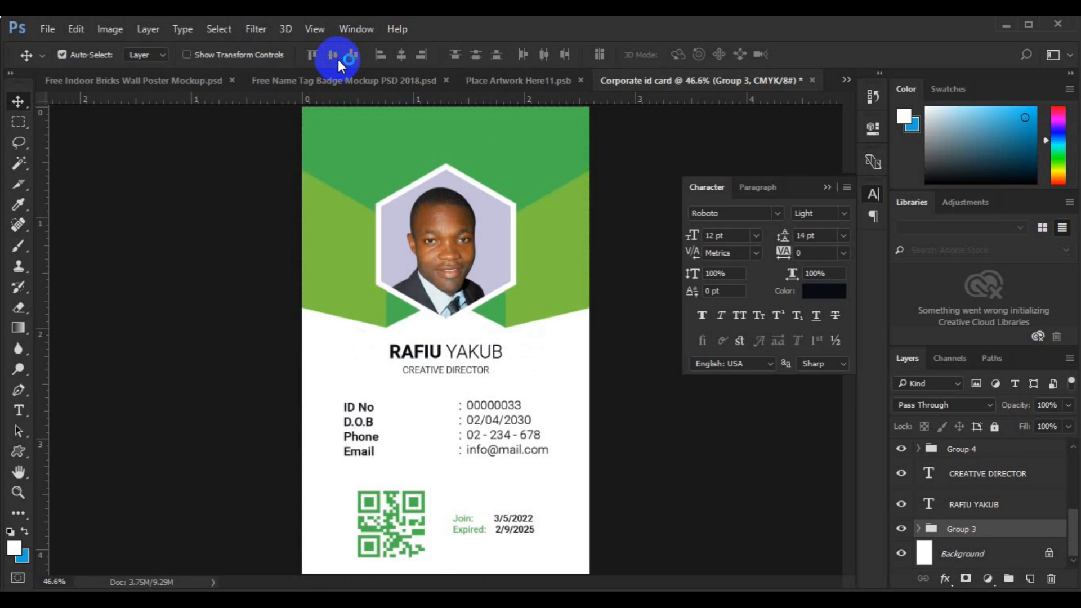
pyautogui.hotkey('ctrl', 't')
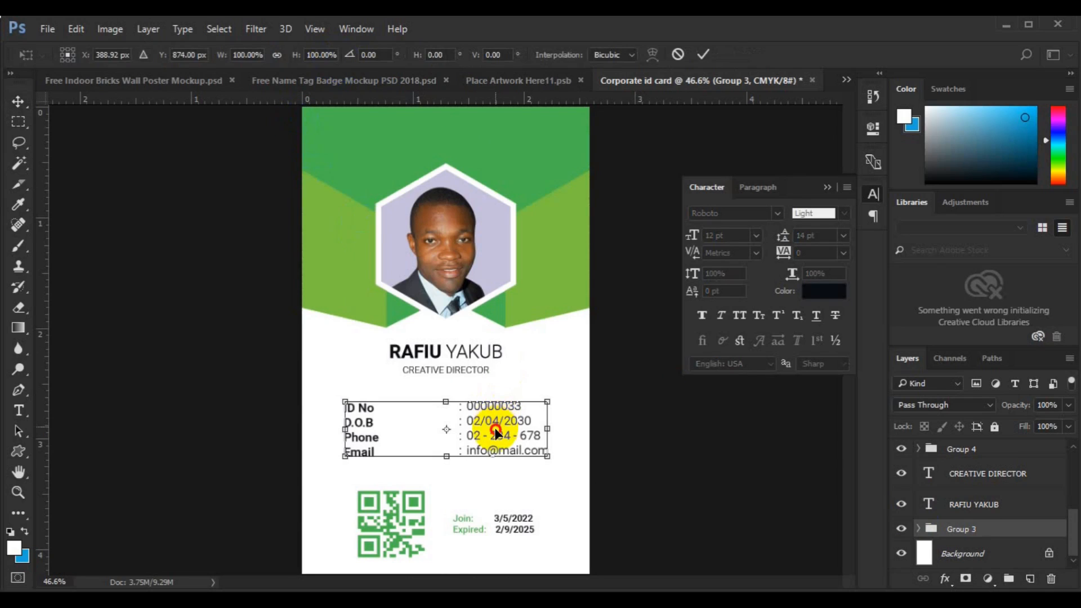
pyautogui.press('Down')
pyautogui.press('Down')
pyautogui.press('Down')
pyautogui.press('Down')
pyautogui.press('Down')
pyautogui.press('Down')
pyautogui.press('Down')
pyautogui.press('Down')
pyautogui.press('Down')
pyautogui.press('Down')
pyautogui.press('Down')
pyautogui.press('Down')
pyautogui.press('Return')
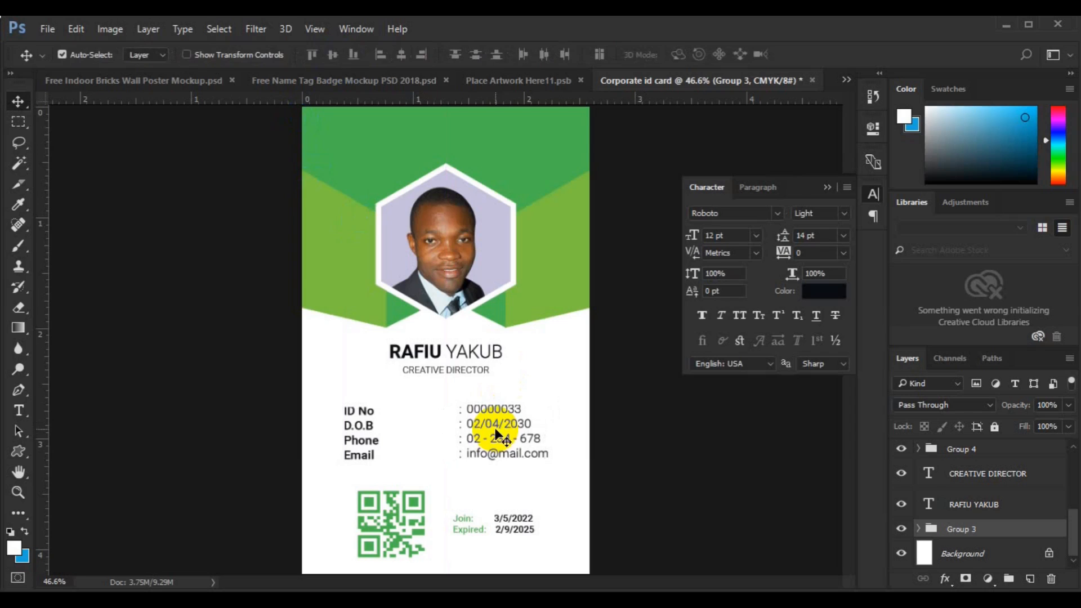
# - Add a new layer above the green header and pick the circular X custom shape
pyautogui.click(427, 152)
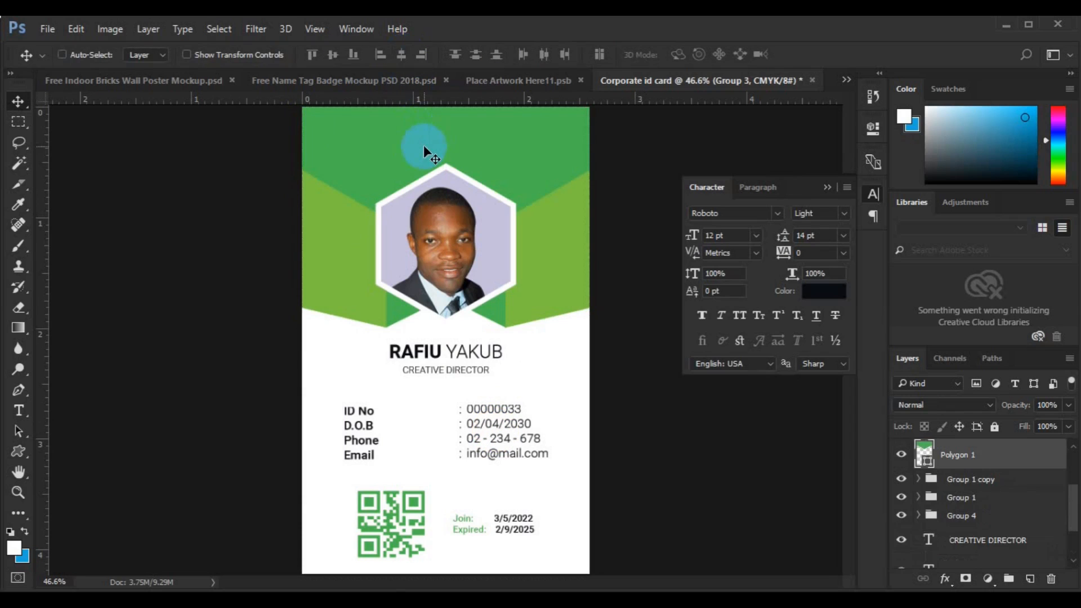
pyautogui.scroll(3, 994, 511)
pyautogui.click(994, 511)
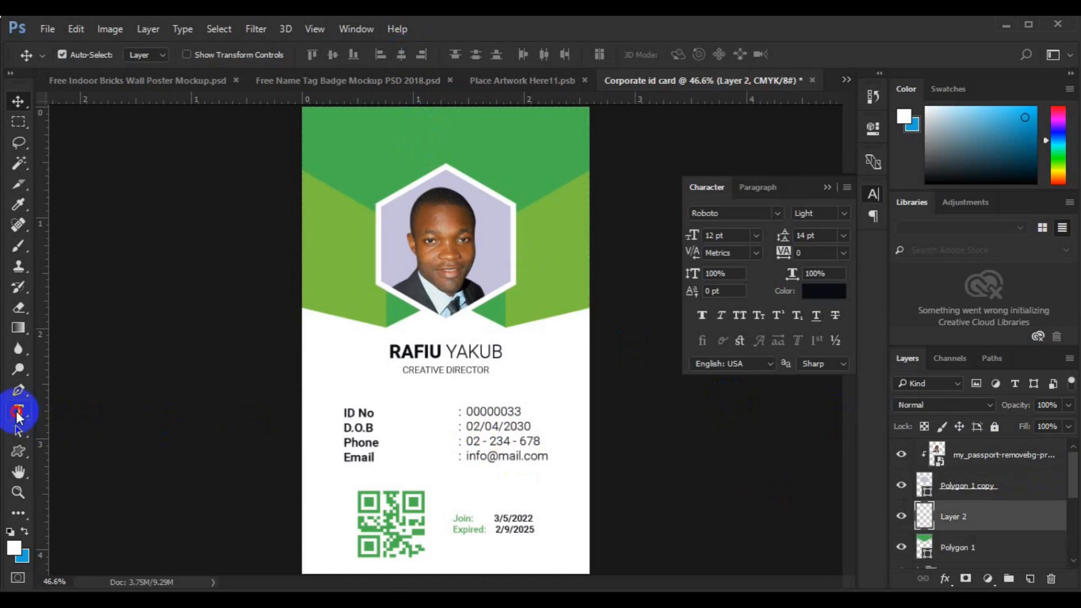
pyautogui.click(19, 450)
pyautogui.click(623, 55)
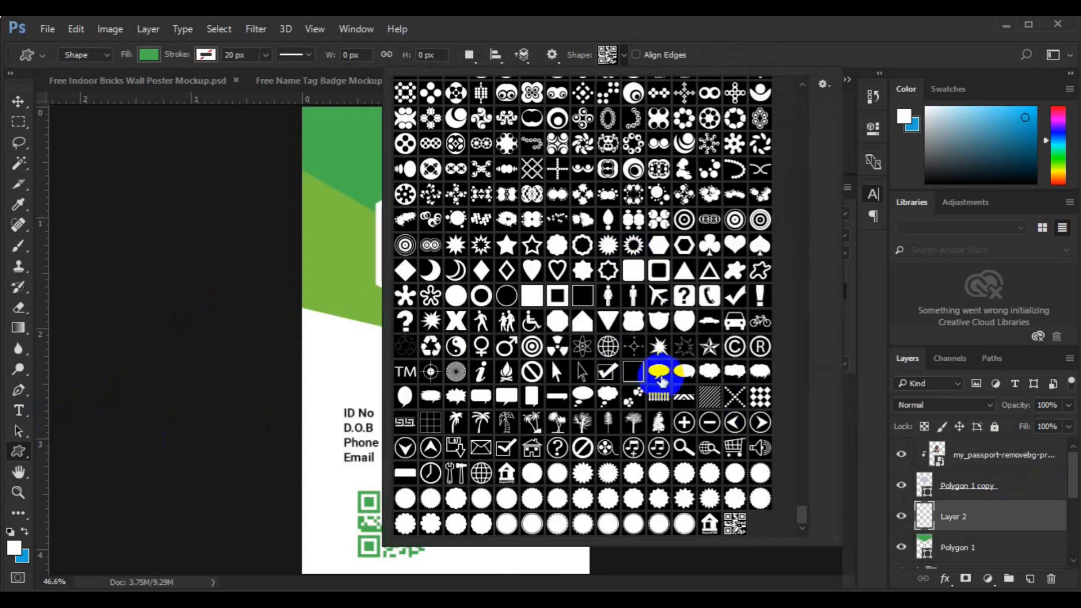
pyautogui.moveTo(799, 511); pyautogui.dragTo(799, 496)
pyautogui.click(734, 155)
# - Draw the circular X shape in white in the header's upper-left corner
pyautogui.click(149, 54)
pyautogui.click(160, 155)
pyautogui.click(353, 137)
pyautogui.moveTo(353, 137); pyautogui.dragTo(378, 178)
pyautogui.press('v')
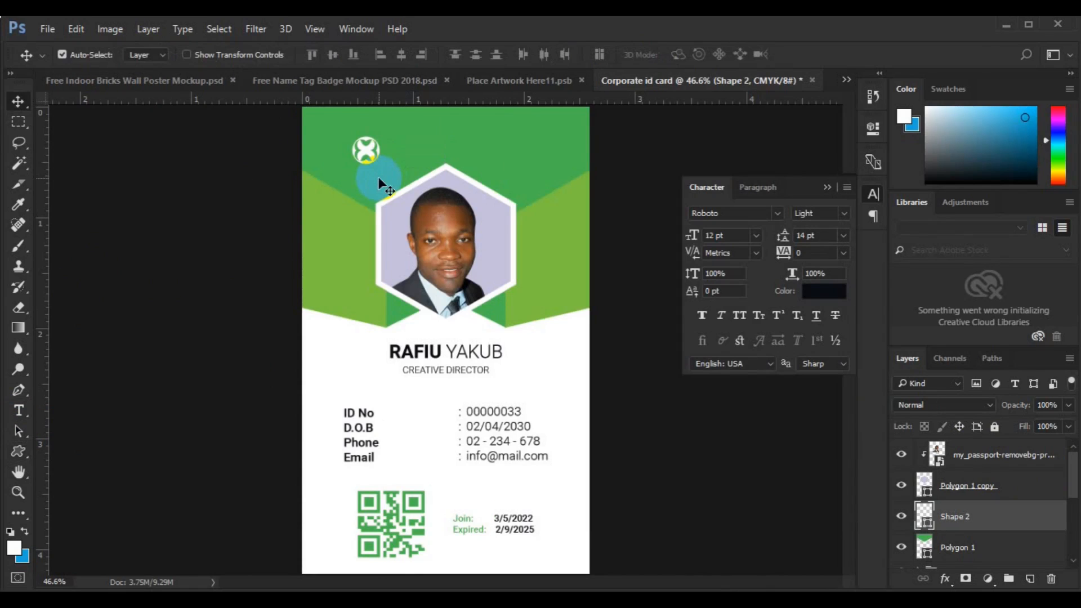
pyautogui.hotkey('ctrl', '+')
pyautogui.hotkey('ctrl', '+')
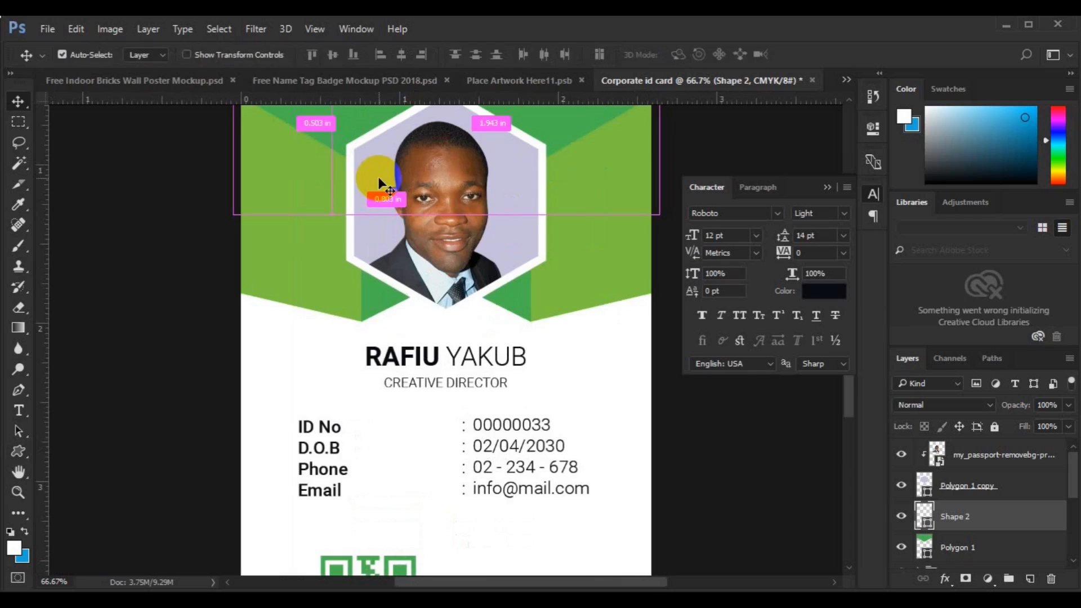
pyautogui.press('space')
pyautogui.moveTo(429, 241); pyautogui.dragTo(437, 299)
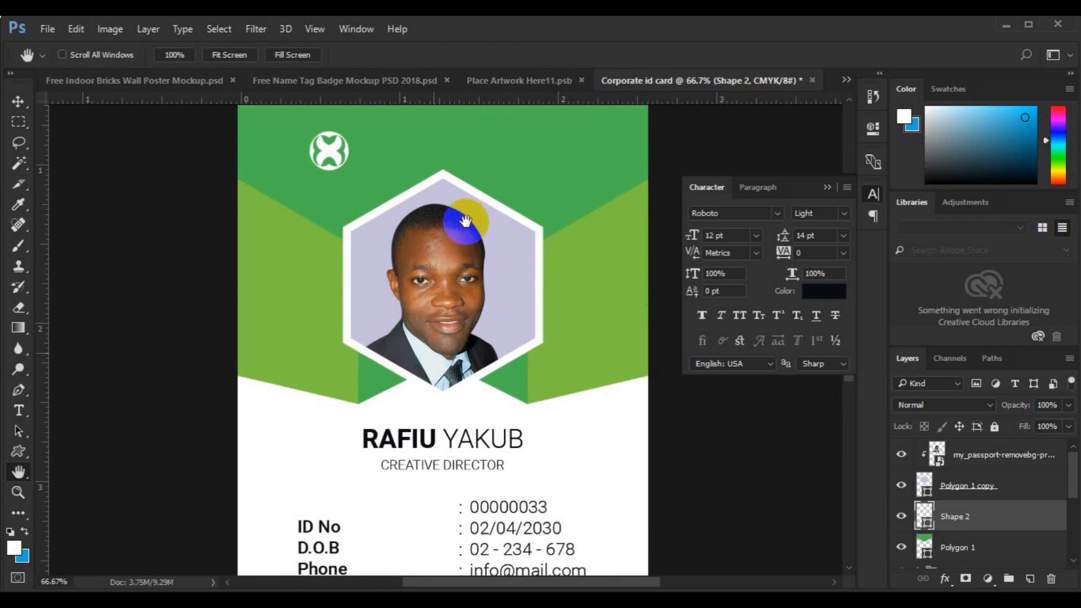
pyautogui.moveTo(466, 222); pyautogui.dragTo(474, 282)
# - Add a white 'LOGO DESIGN' heading in Roboto Medium at 10 pt beside the logo mark
pyautogui.click(1028, 579)
pyautogui.click(19, 410)
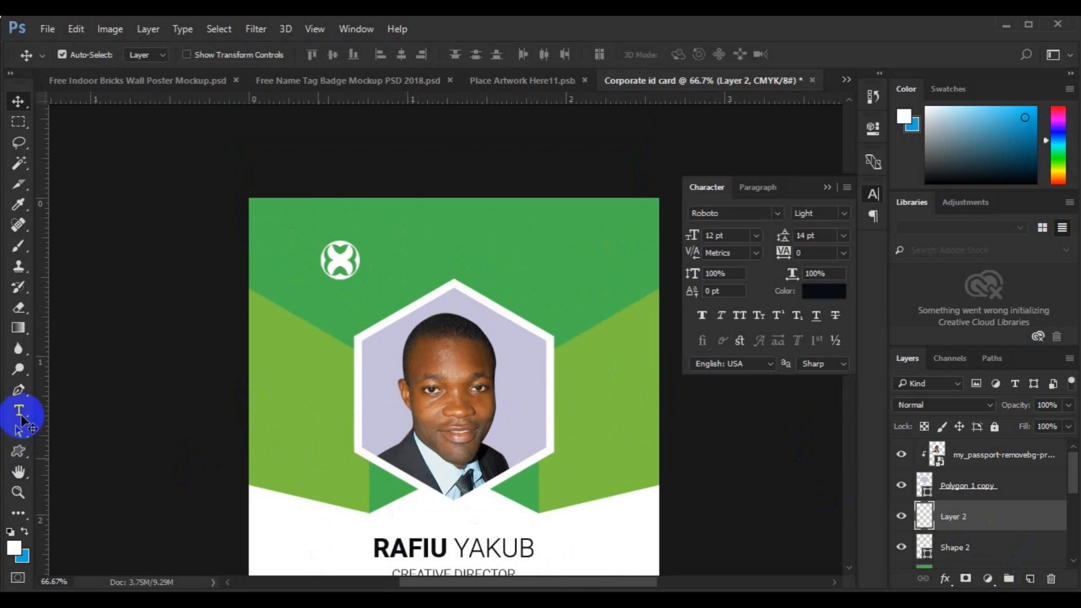
pyautogui.click(260, 54)
pyautogui.click(387, 241)
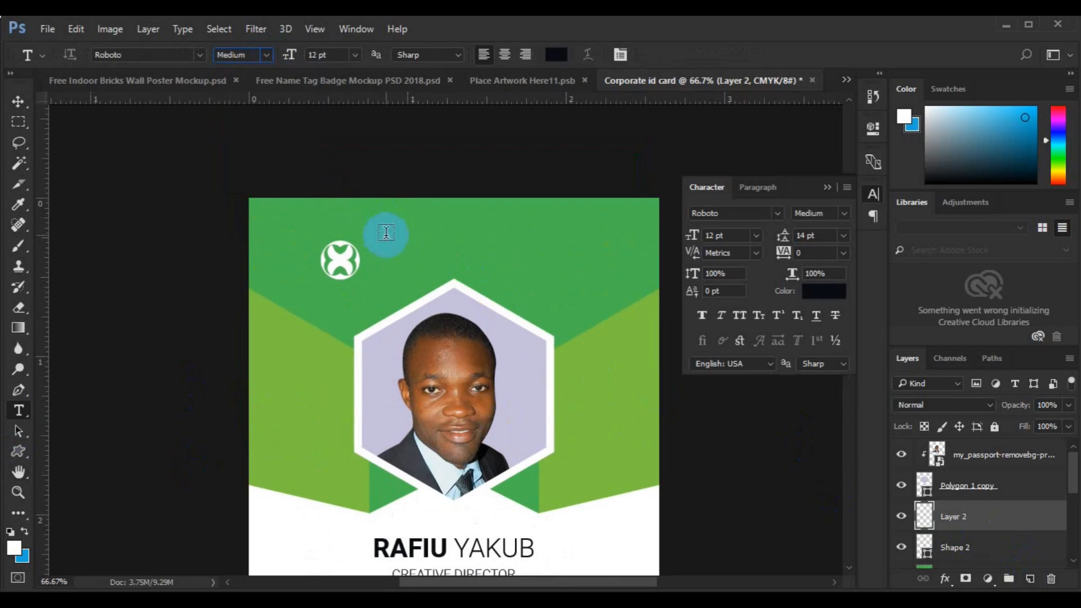
pyautogui.write('LOGO DESIGN')
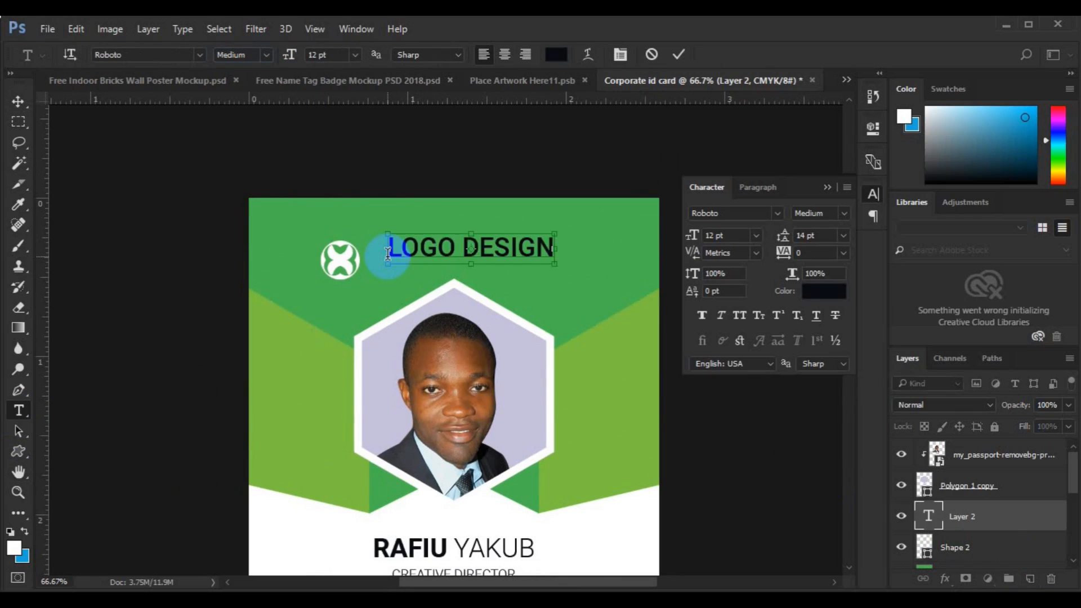
pyautogui.hotkey('ctrl', 'a')
pyautogui.click(560, 59)
pyautogui.click(288, 535)
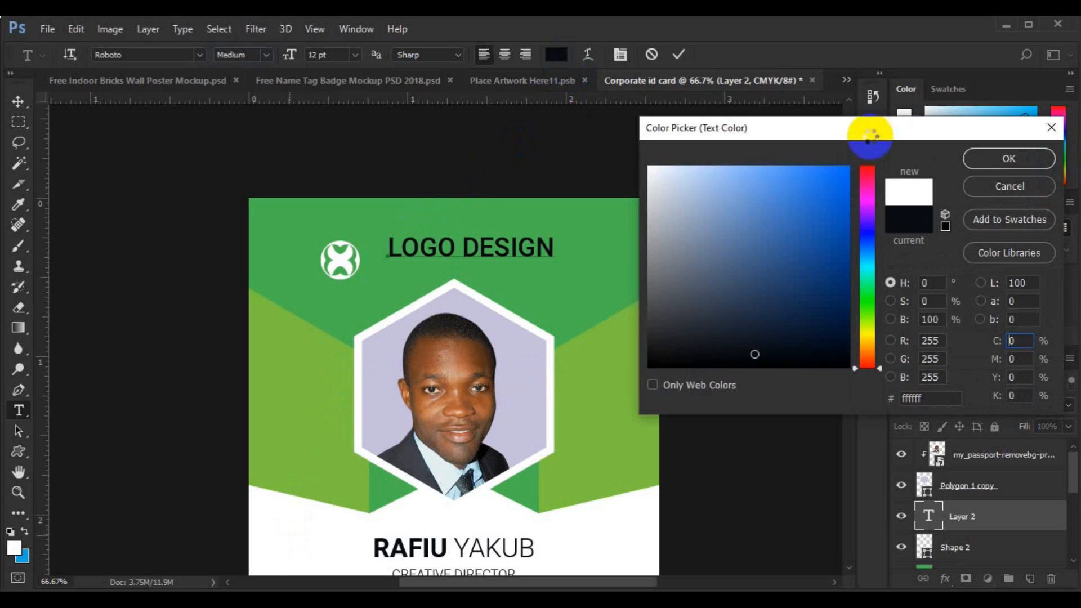
pyautogui.click(994, 162)
pyautogui.click(353, 59)
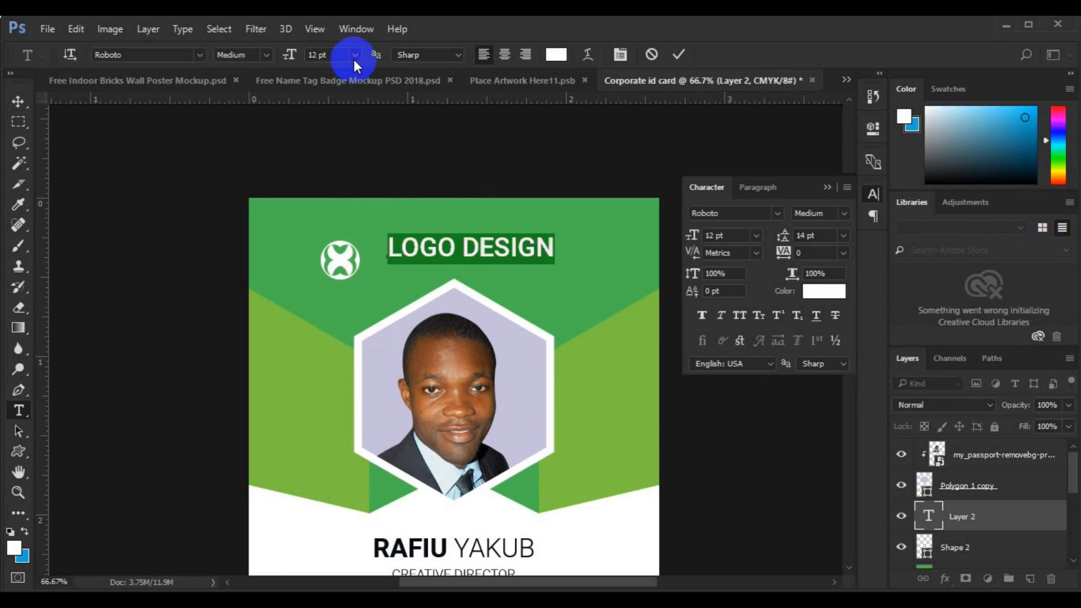
pyautogui.click(342, 148)
# - Duplicate the heading beneath it and retype it as 'SLOGAN HERE' at 6 pt Light
pyautogui.click(18, 99)
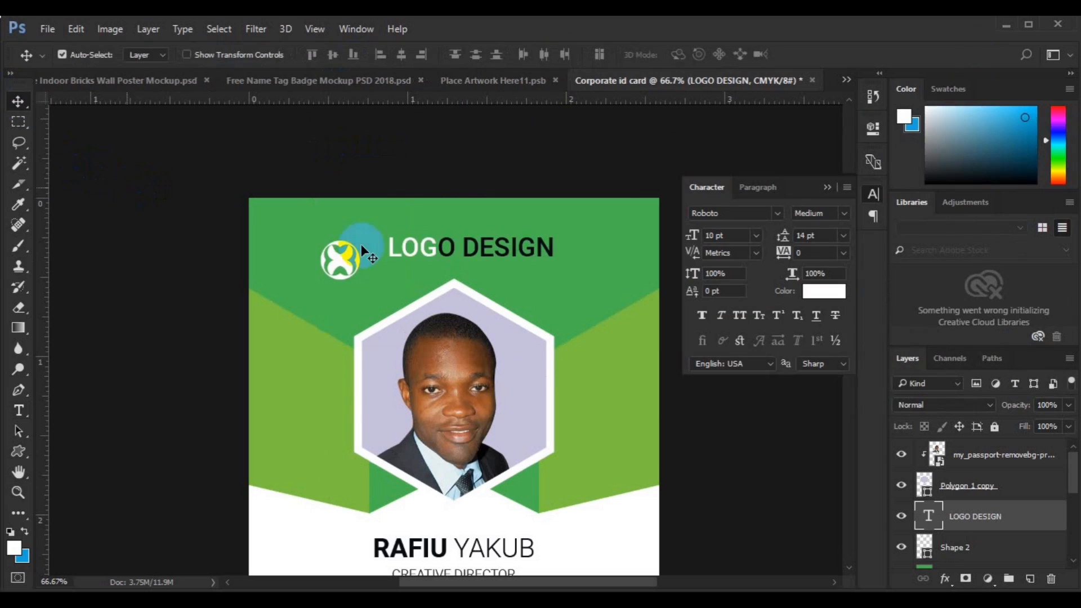
pyautogui.moveTo(428, 274); pyautogui.dragTo(429, 277)
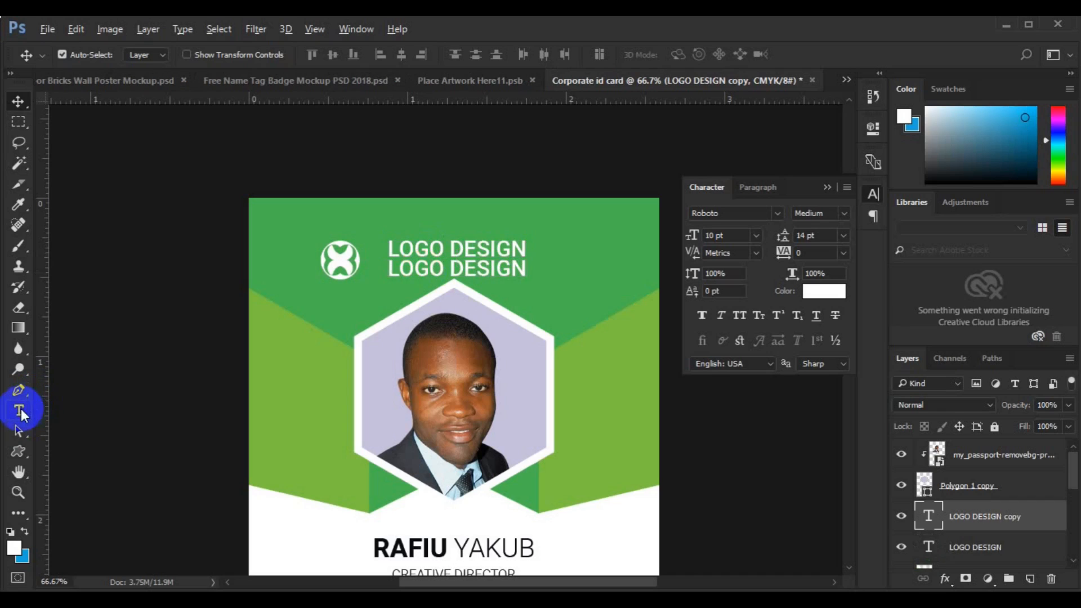
pyautogui.click(20, 412)
pyautogui.click(411, 267)
pyautogui.hotkey('ctrl', 'a')
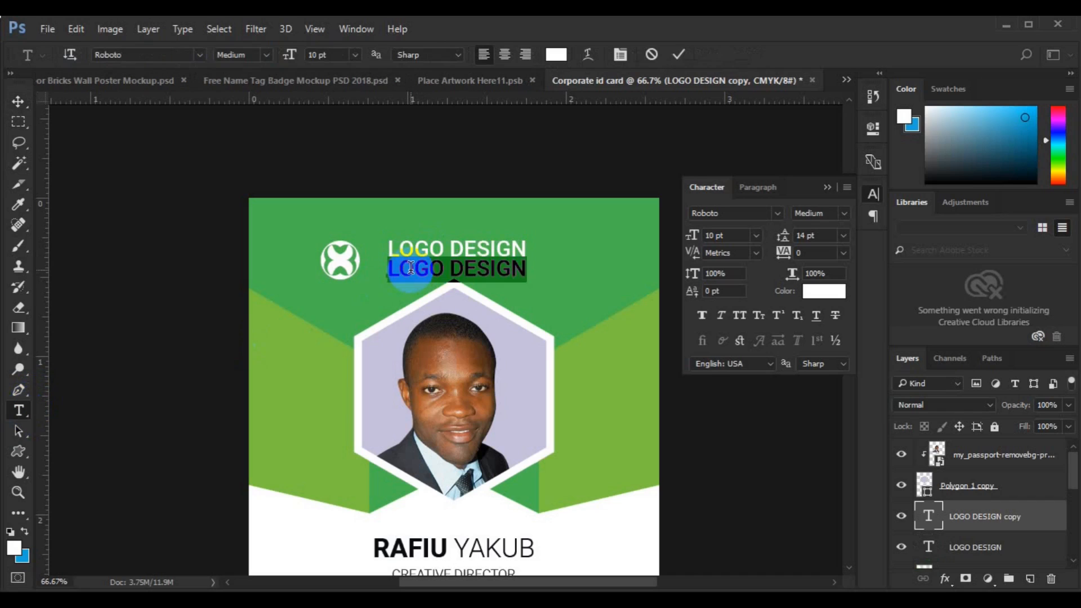
pyautogui.write('SLOGAN HERE')
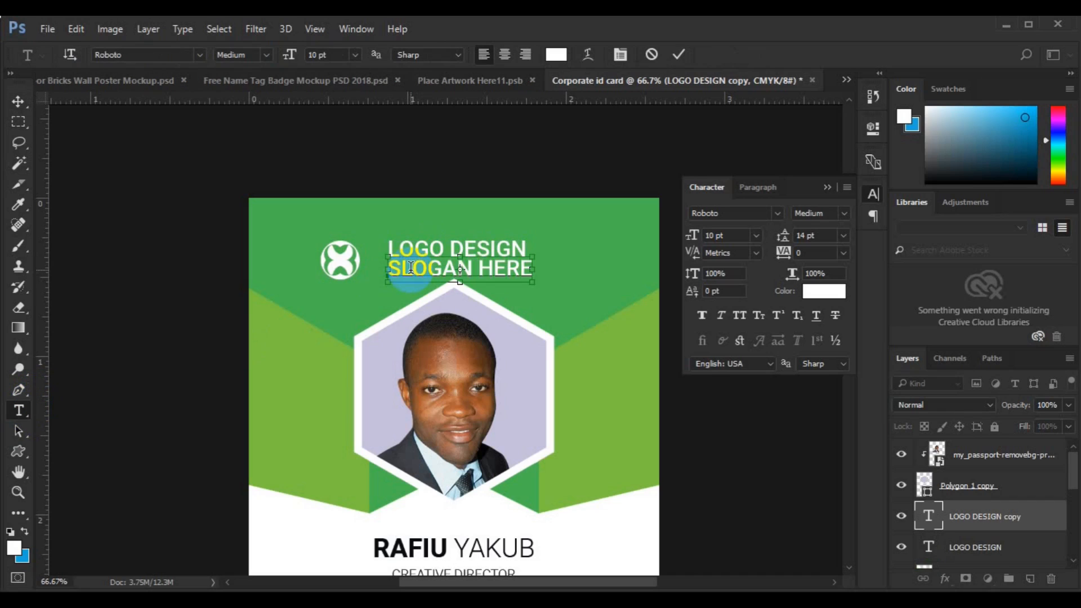
pyautogui.hotkey('ctrl', 'a')
pyautogui.click(355, 60)
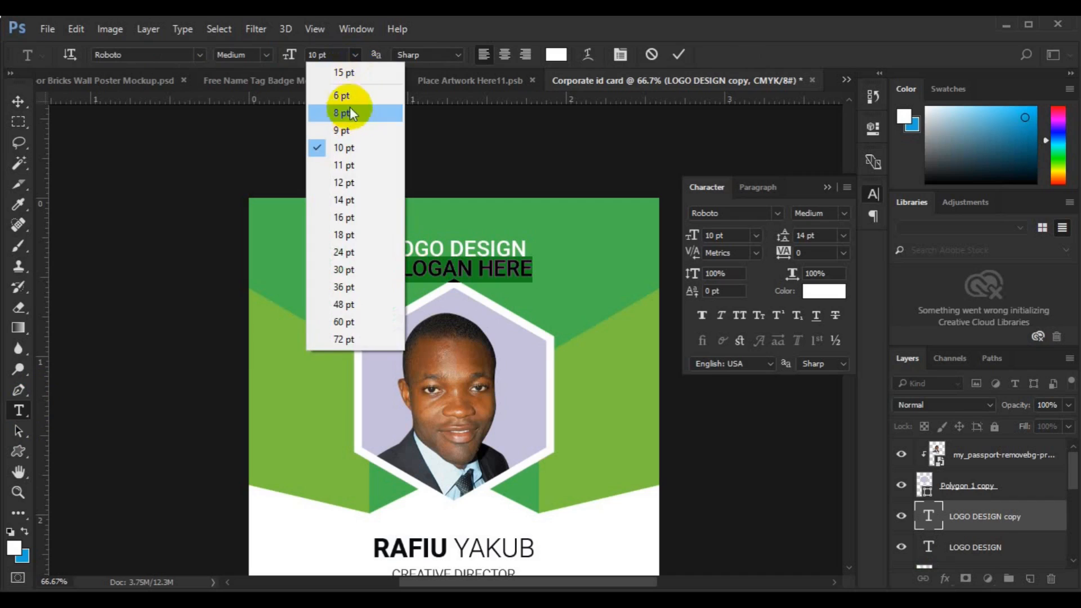
pyautogui.click(349, 107)
pyautogui.click(265, 58)
pyautogui.click(259, 84)
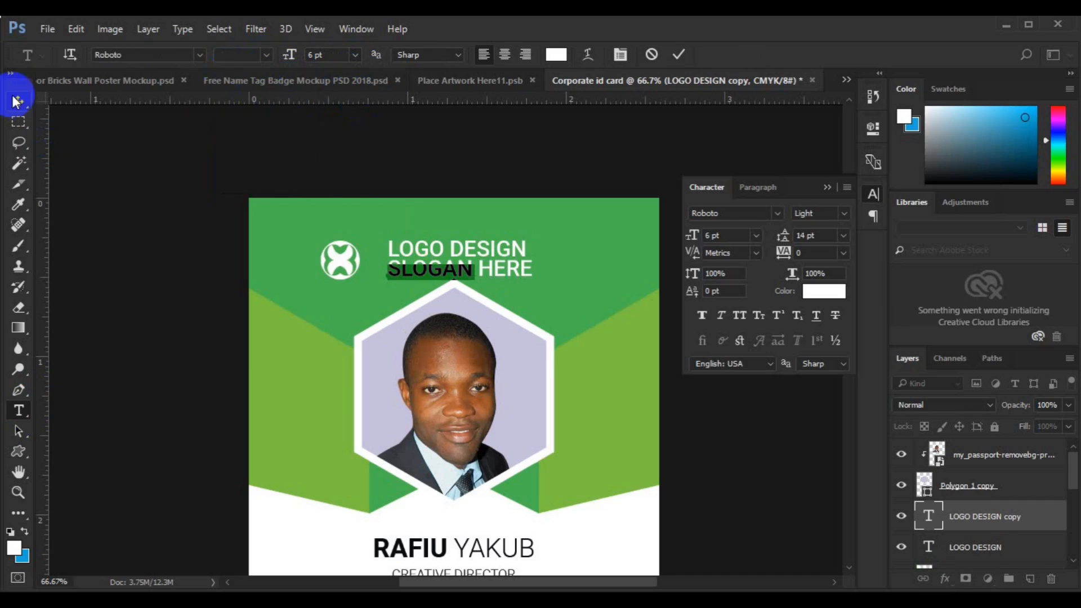
pyautogui.hotkey('ctrl', 'Return')
# - Left-align the heading and slogan, and enlarge the slogan to 8 pt
pyautogui.keyDown('shift'); pyautogui.click(981, 547); pyautogui.keyUp('shift')
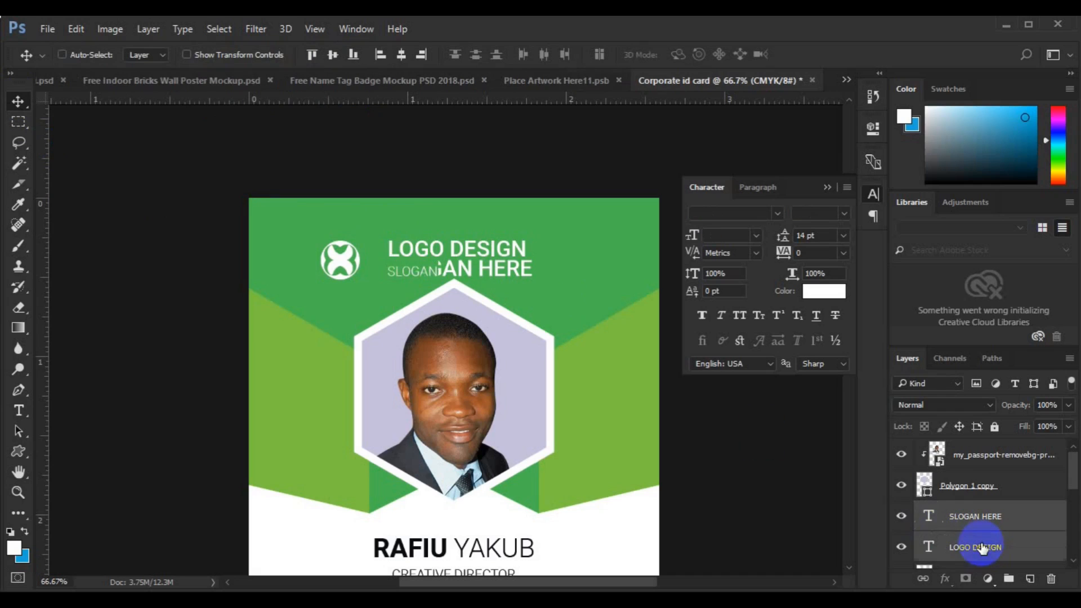
pyautogui.click(379, 55)
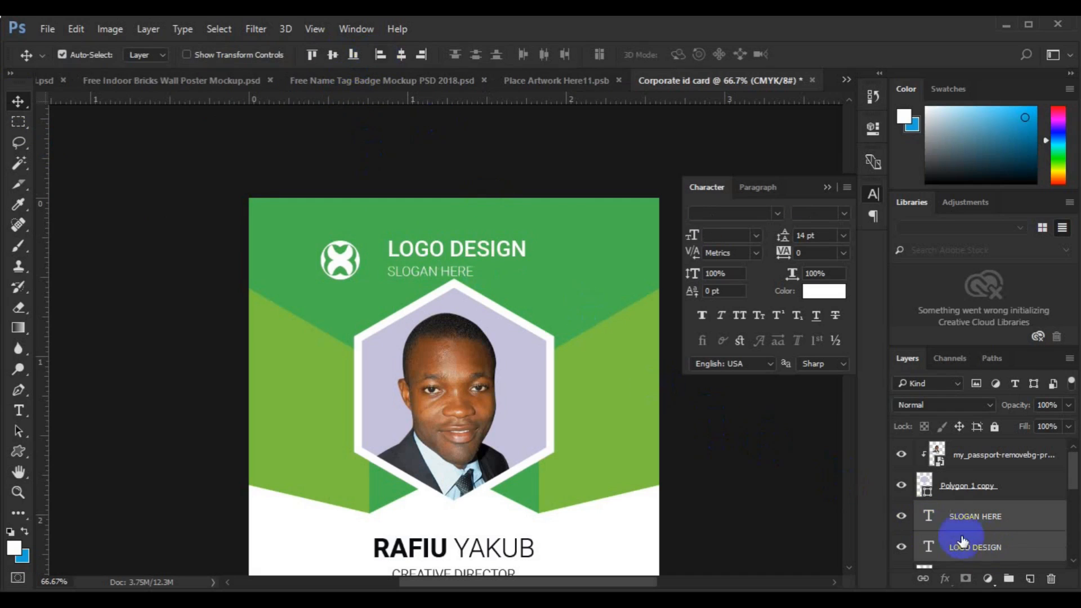
pyautogui.click(977, 515)
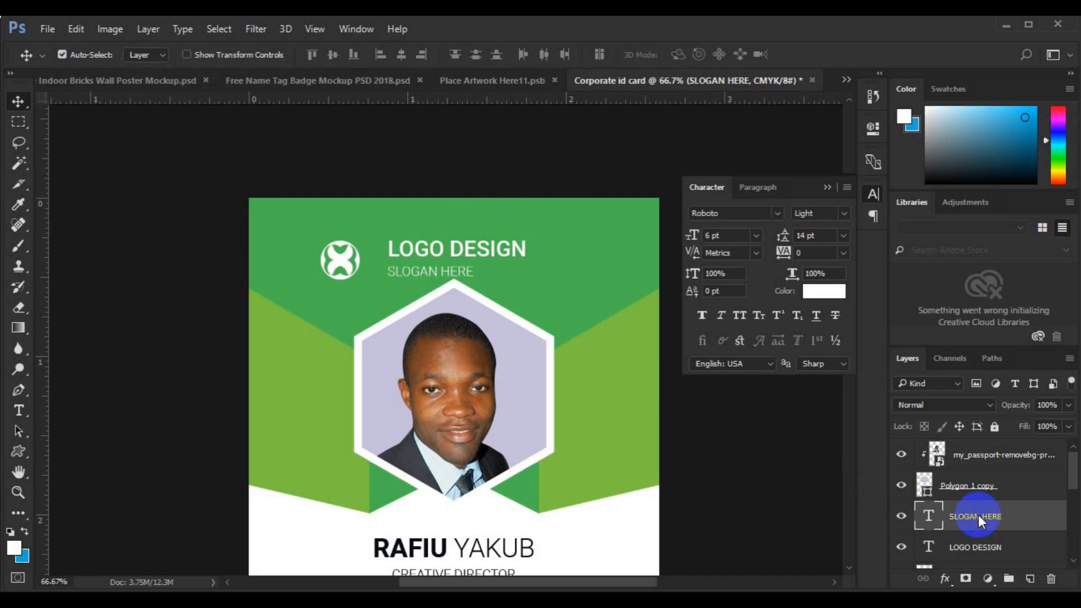
pyautogui.click(27, 410)
pyautogui.click(454, 263)
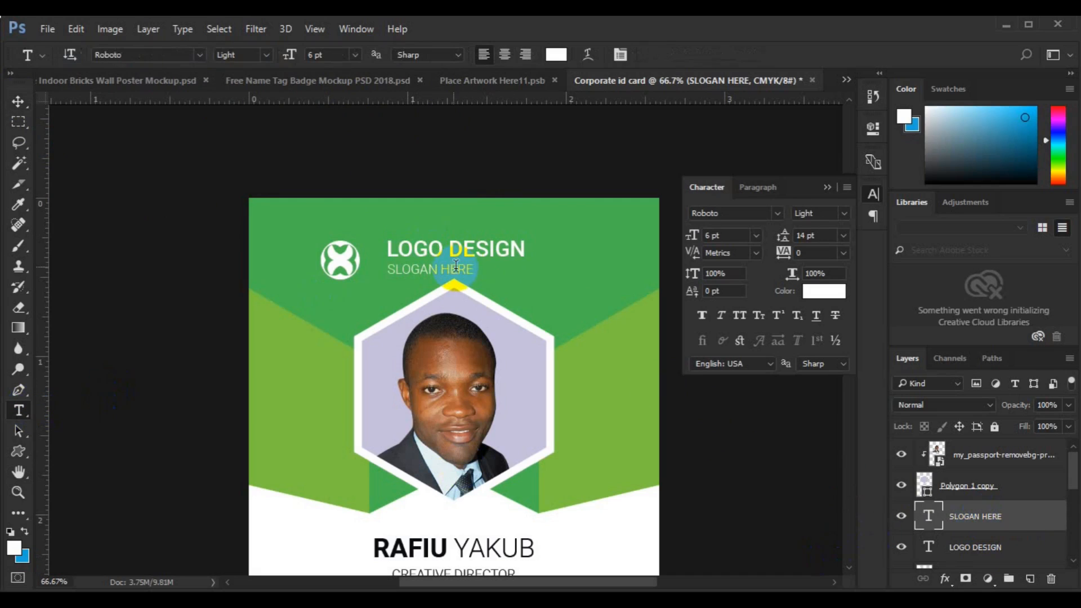
pyautogui.tripleClick(458, 268)
pyautogui.click(355, 54)
pyautogui.click(344, 101)
# - Group the two text lines, centre them vertically on the logo mark, and group everything together
pyautogui.keyDown('ctrl'); pyautogui.click(967, 547); pyautogui.keyUp('ctrl')
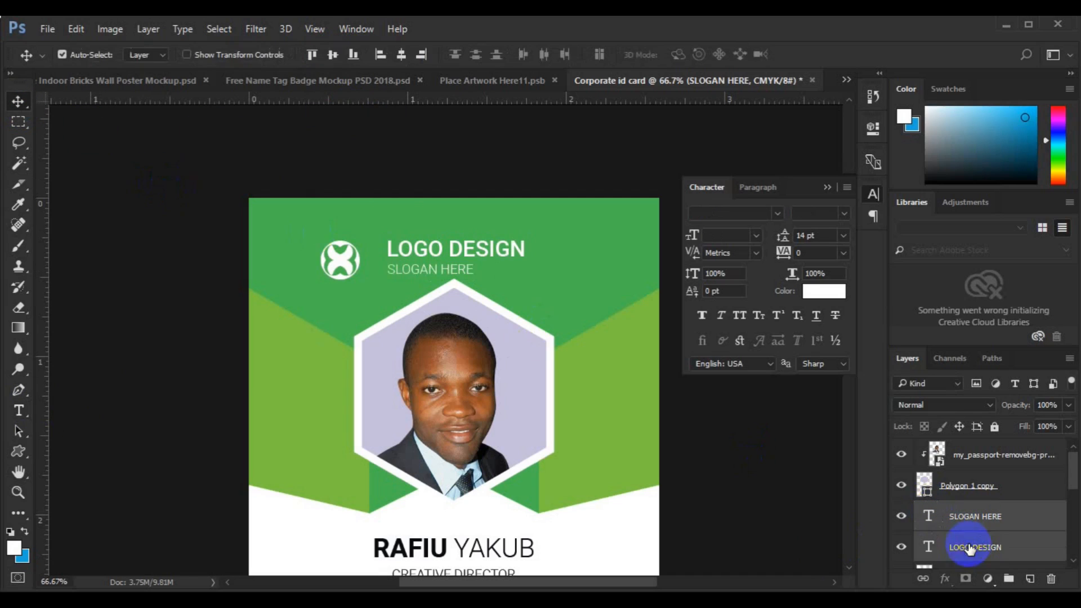
pyautogui.hotkey('ctrl', 'g')
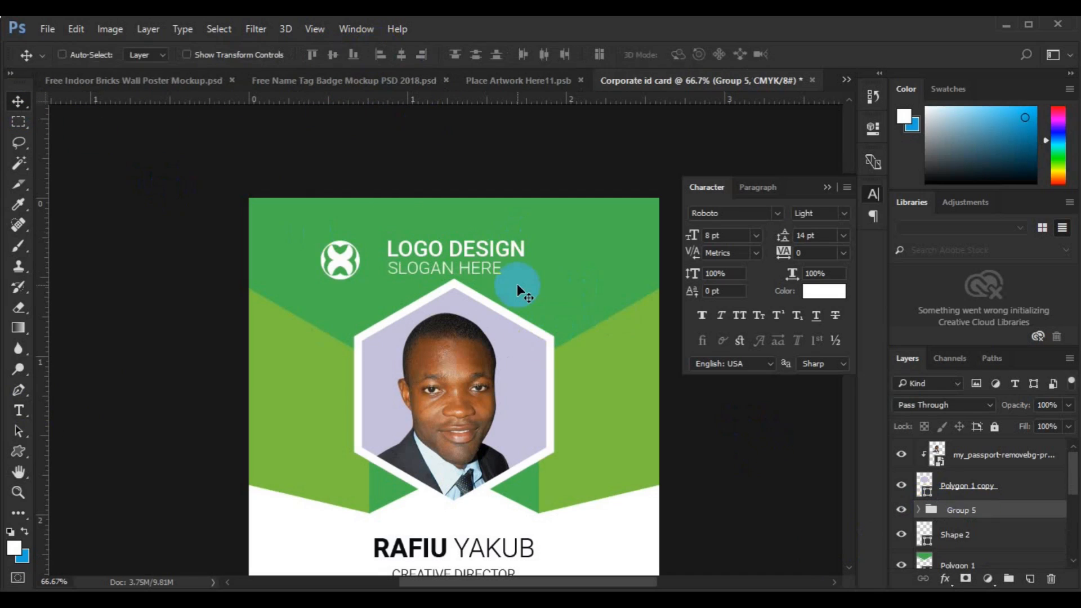
pyautogui.hotkey('ctrl', 't')
pyautogui.moveTo(464, 269); pyautogui.dragTo(452, 274)
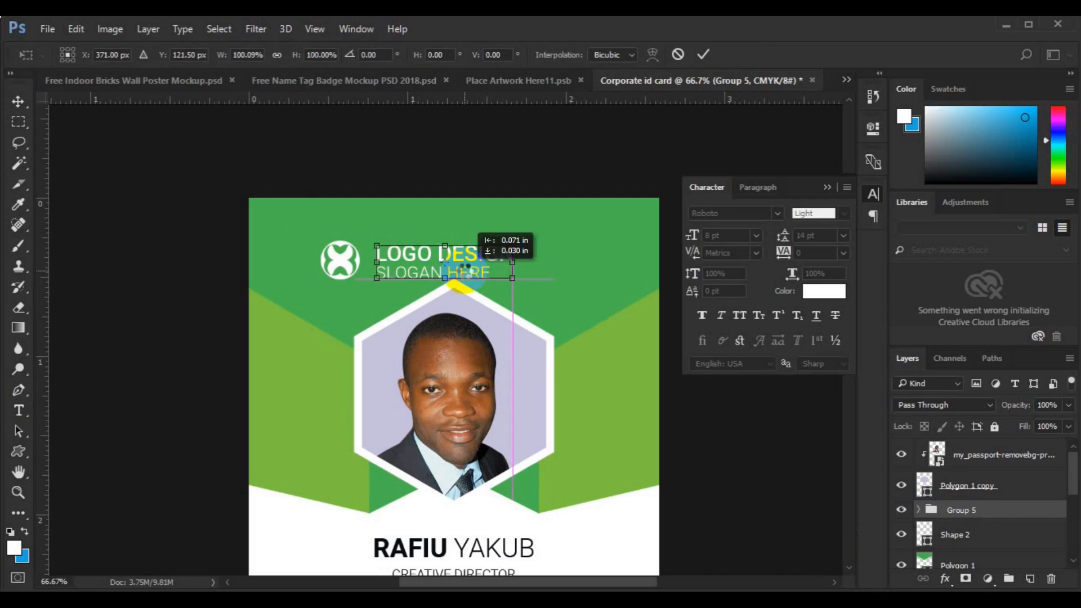
pyautogui.press('Return')
pyautogui.keyDown('ctrl'); pyautogui.click(997, 545); pyautogui.keyUp('ctrl')
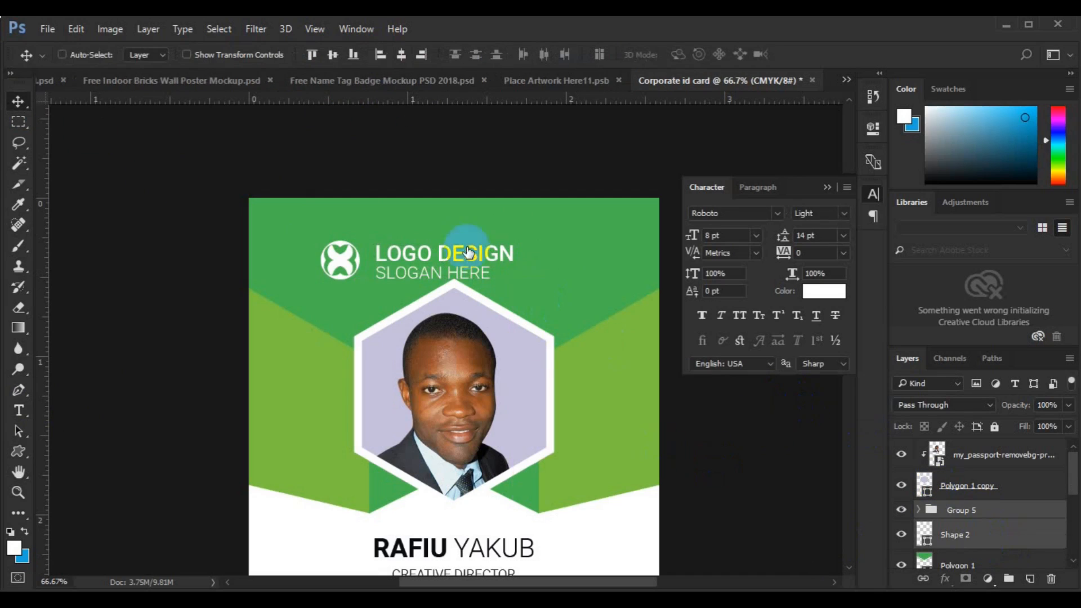
pyautogui.click(338, 58)
pyautogui.hotkey('ctrl', 'g')
pyautogui.hotkey('ctrl', '-')
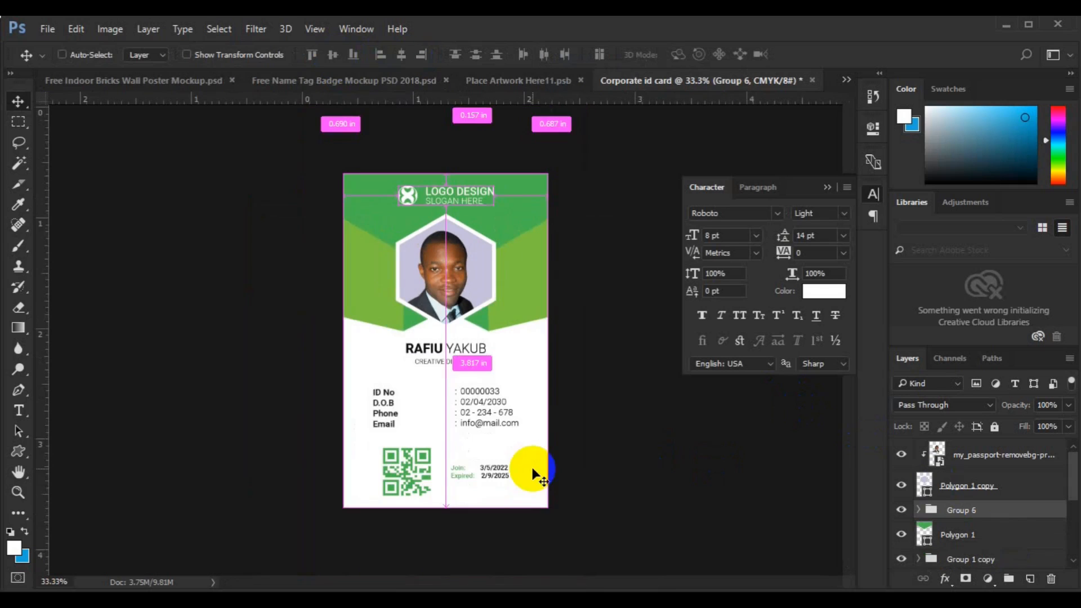